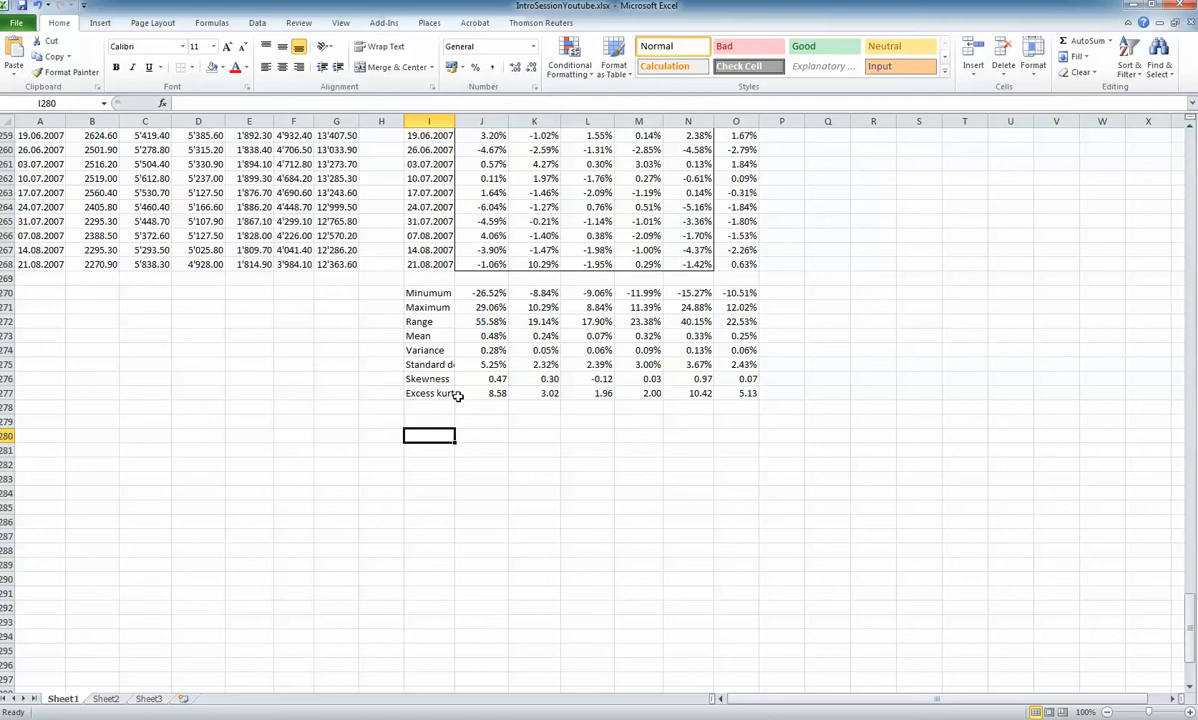
# Label cell I280 as "Cov(X)"
pyautogui.write('Cov(X)')
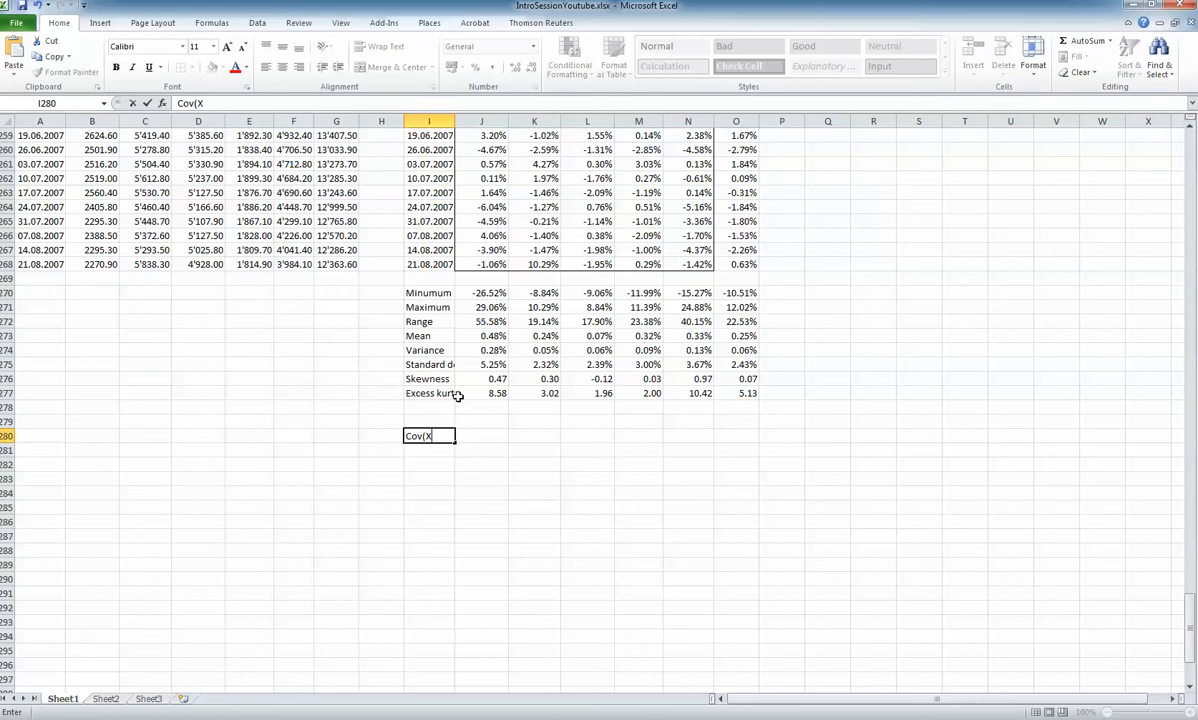
pyautogui.press('Return')
# Start a formula across J280:N284 with the scaling factor =(1/(count(J8:J268)-1))*
pyautogui.moveTo(485, 437); pyautogui.dragTo(702, 499)
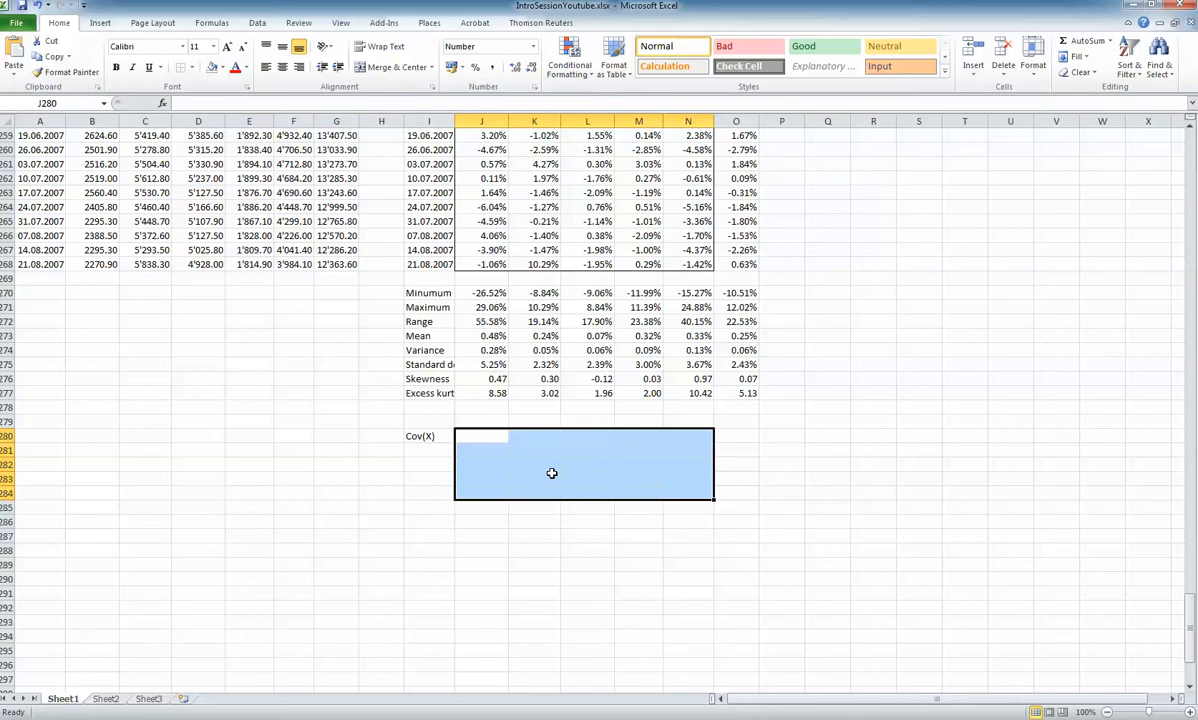
pyautogui.press('F2')
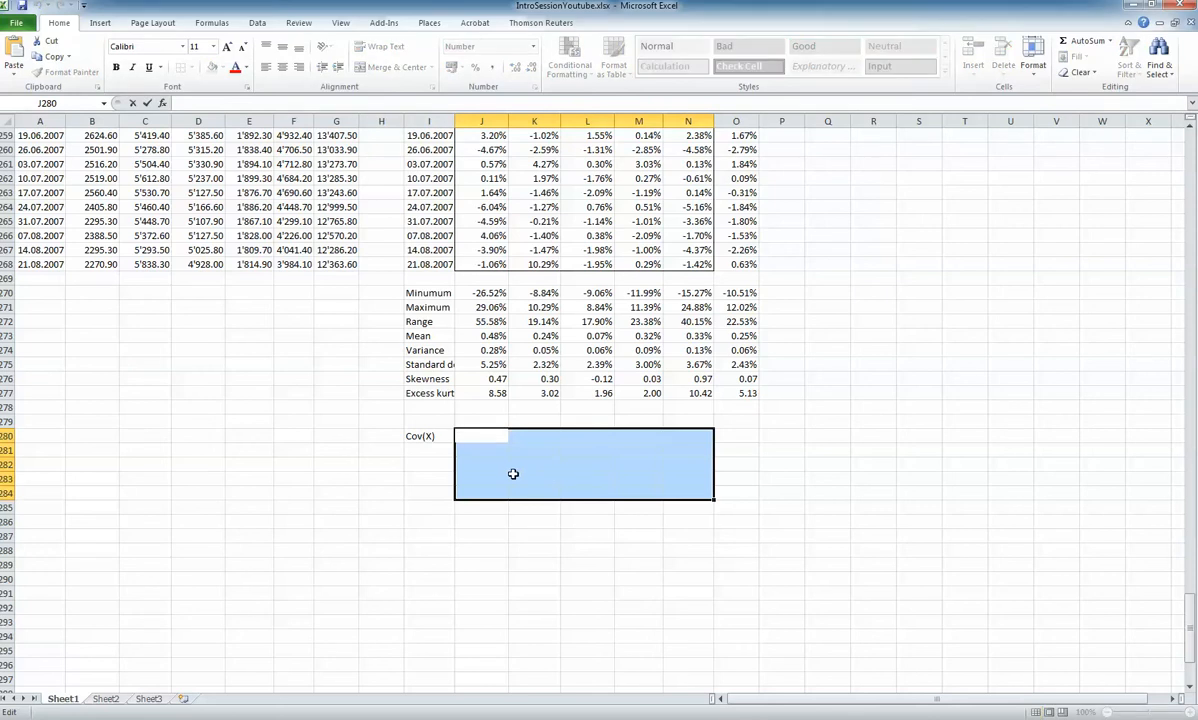
pyautogui.write('=')
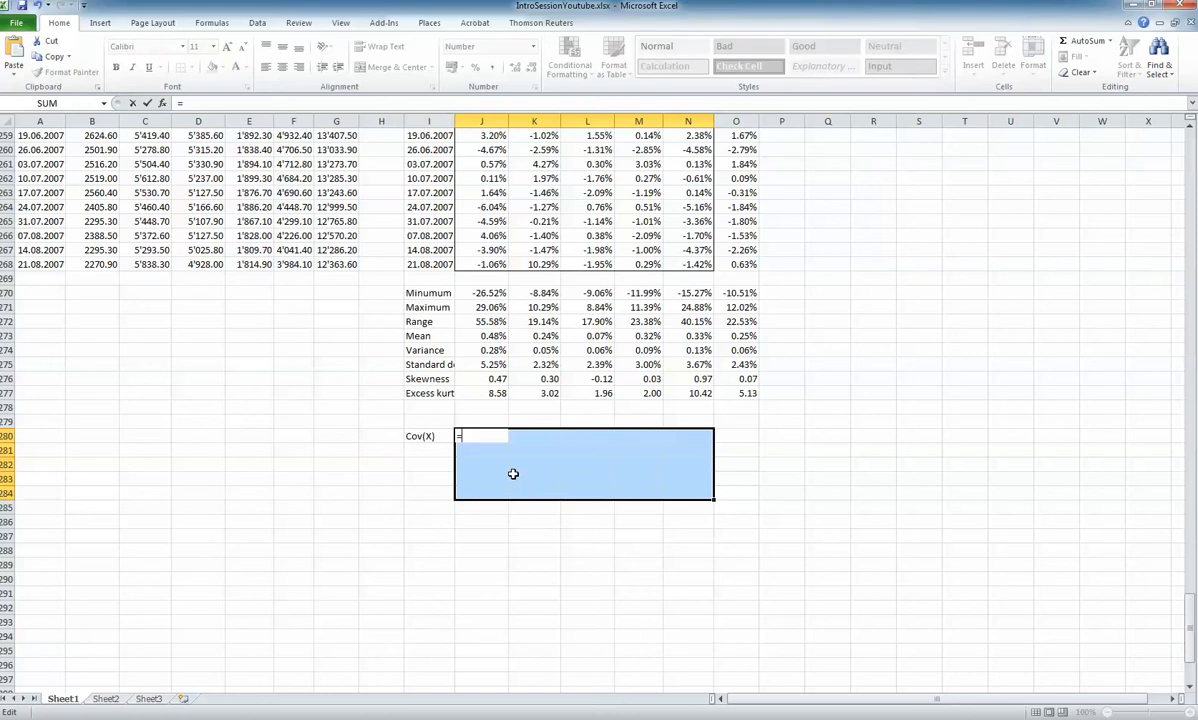
pyautogui.write('(1/')
pyautogui.click(240, 102)
pyautogui.write('(count(')
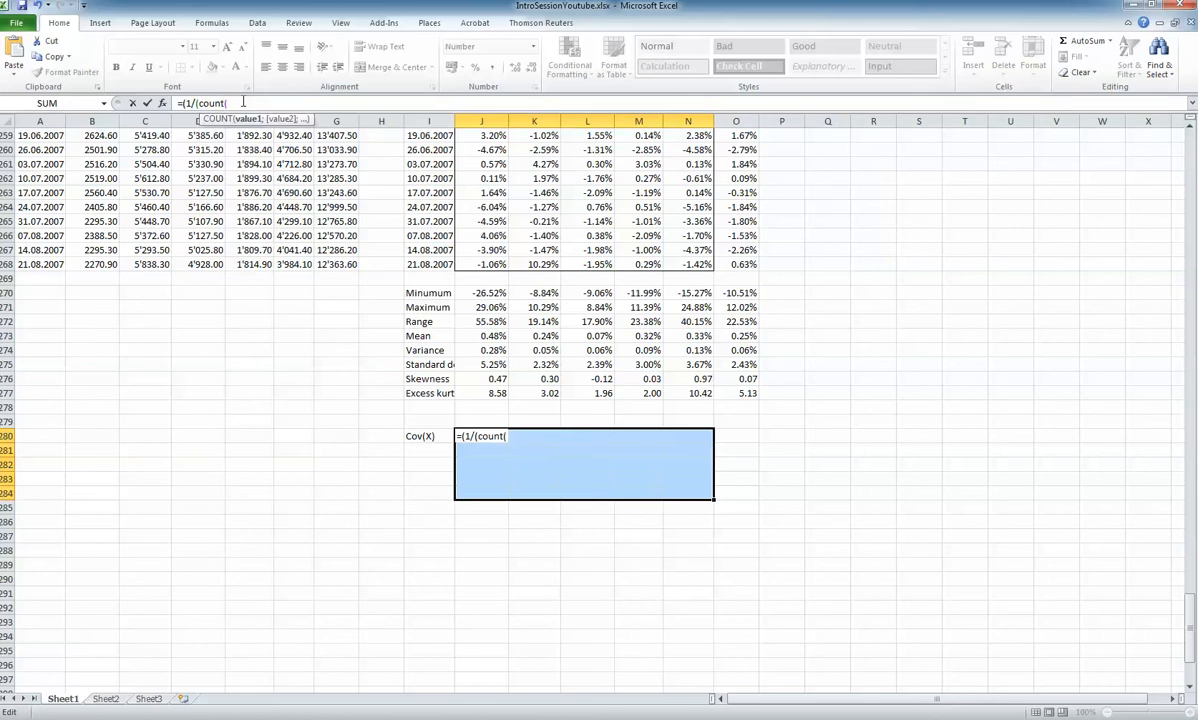
pyautogui.click(483, 263)
pyautogui.hotkey('ctrl', 'shift', 'Up')
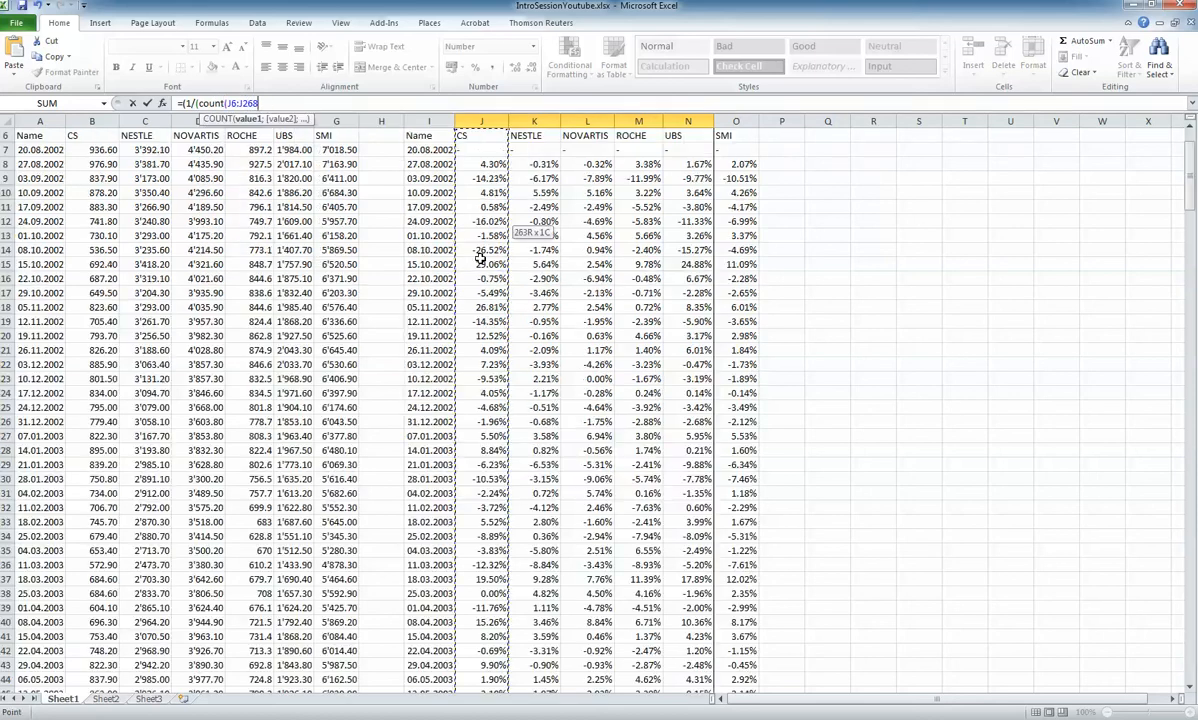
pyautogui.hotkey('shift', 'Down')
pyautogui.hotkey('shift', 'Down')
pyautogui.write(')')
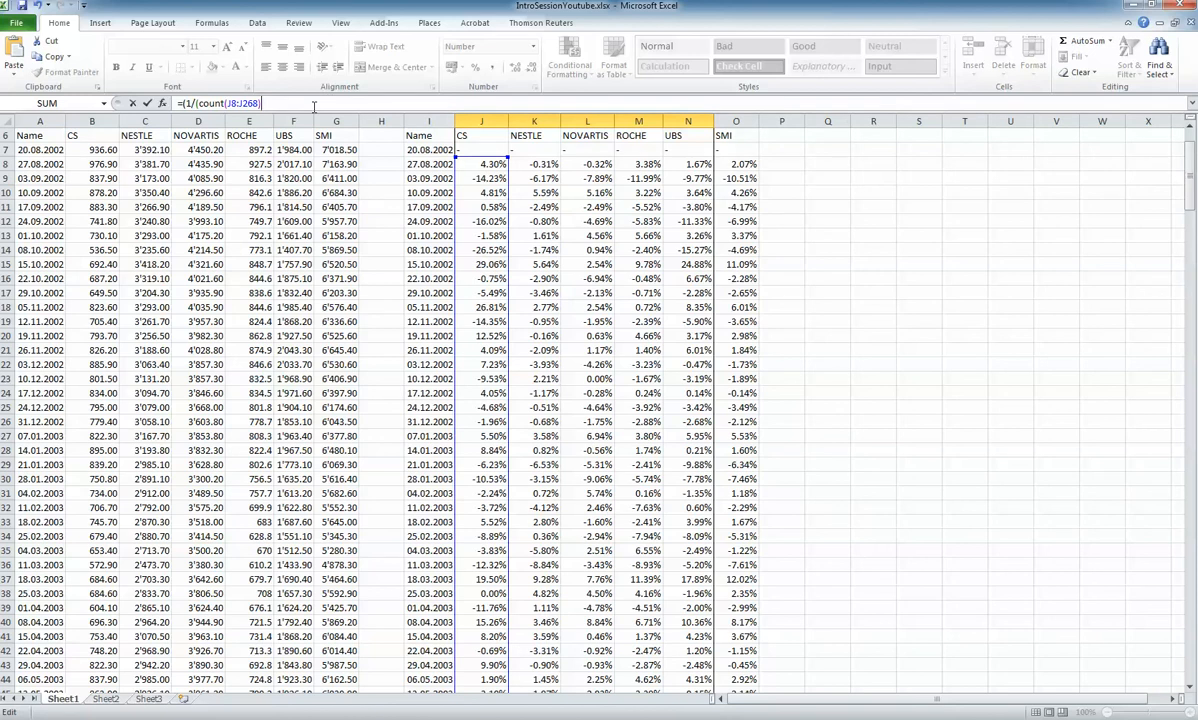
pyautogui.write('-1))')
pyautogui.moveTo(1189, 175); pyautogui.dragTo(1189, 620)
pyautogui.write('*')
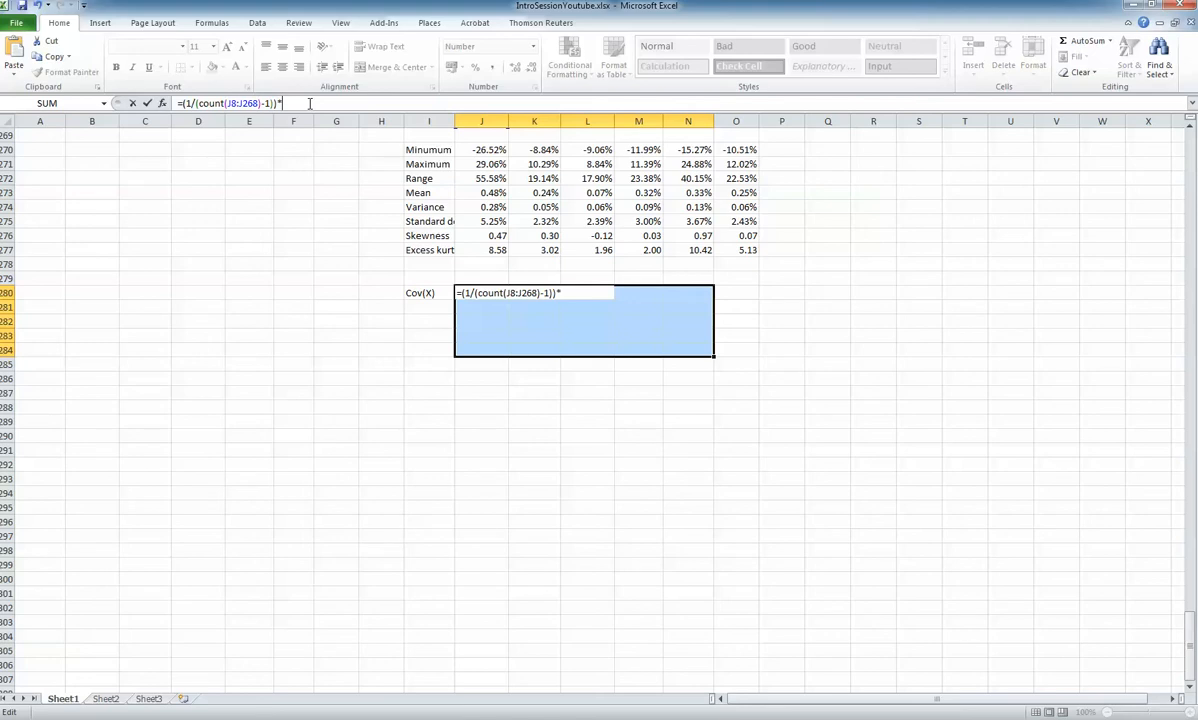
# Append an MMULT function to the formula whose first array is the returns J8:N268 minus the means J273:N273
pyautogui.write('MMULT(')
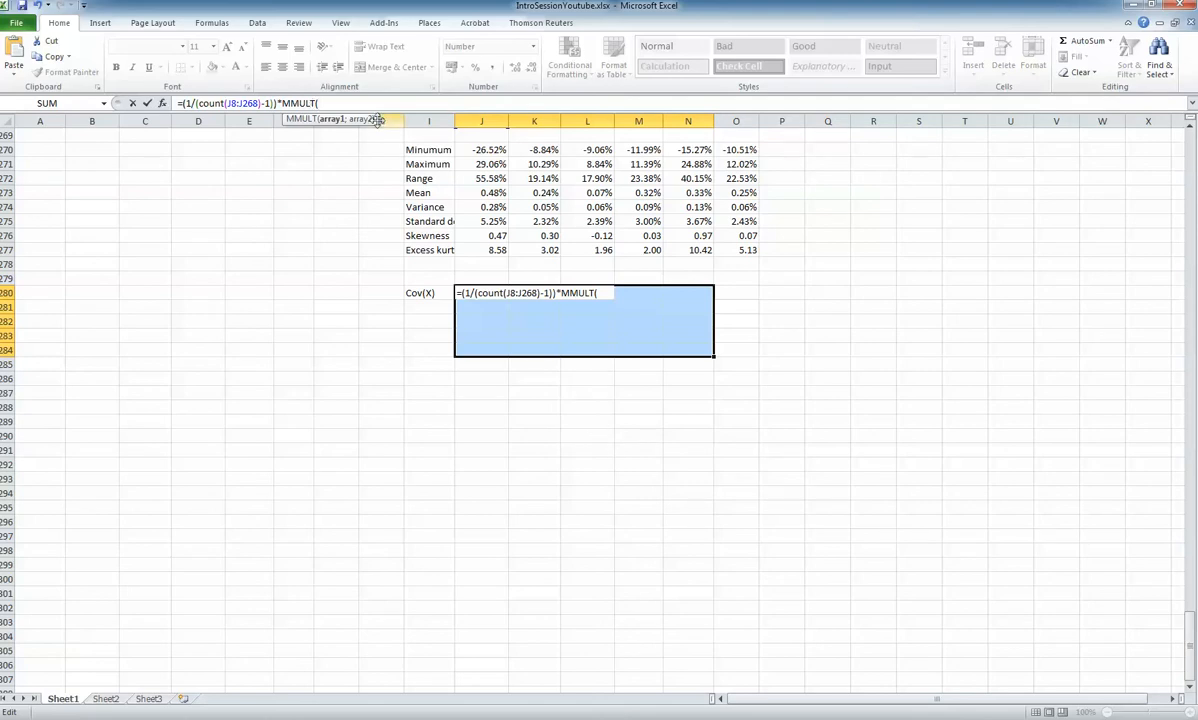
pyautogui.moveTo(1192, 652); pyautogui.dragTo(1191, 628)
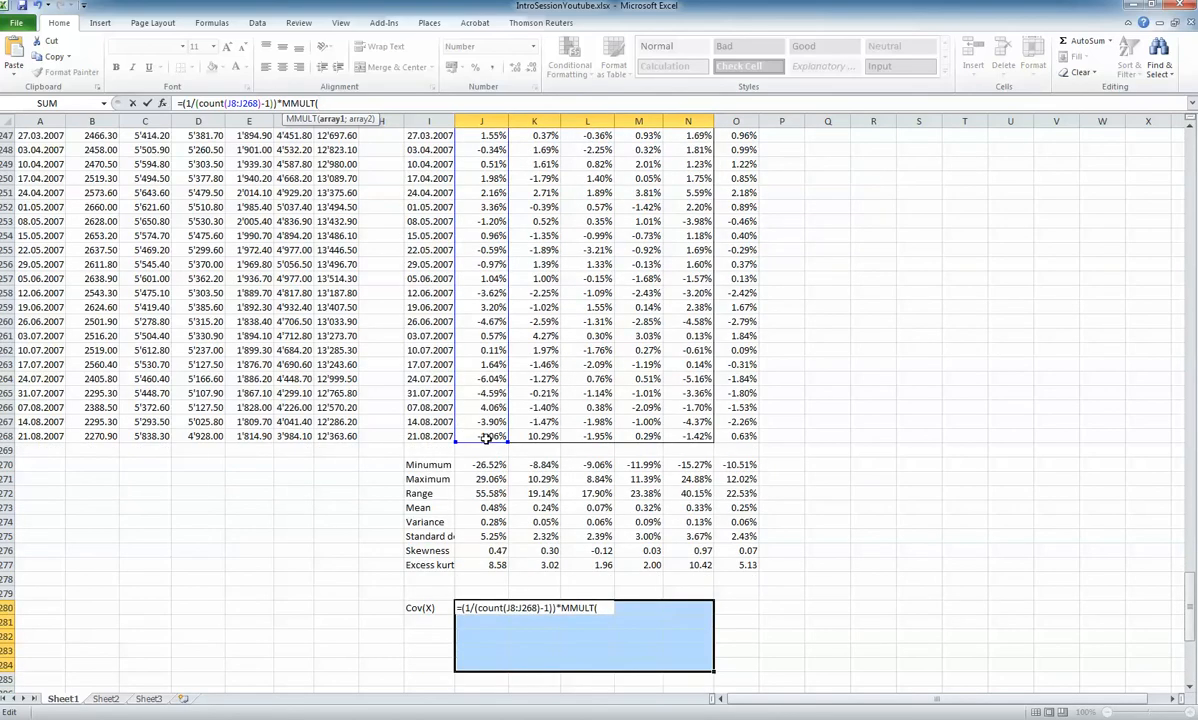
pyautogui.moveTo(490, 437); pyautogui.dragTo(684, 430)
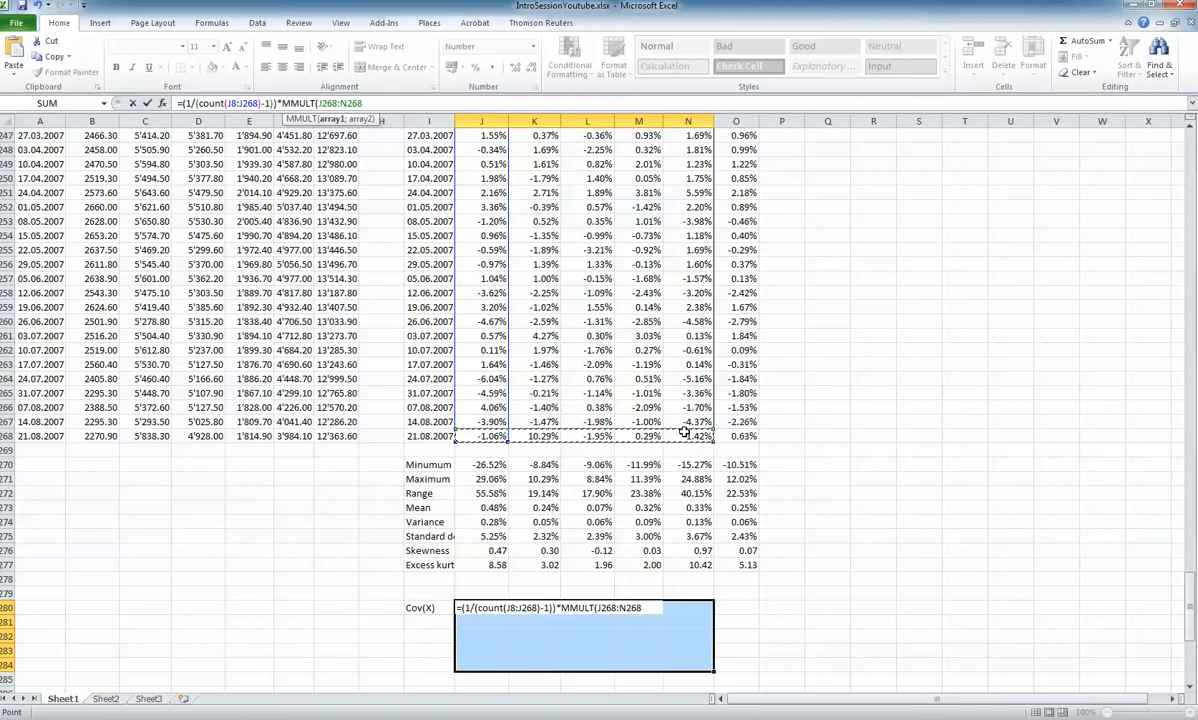
pyautogui.hotkey('ctrl', 'shift', 'Up')
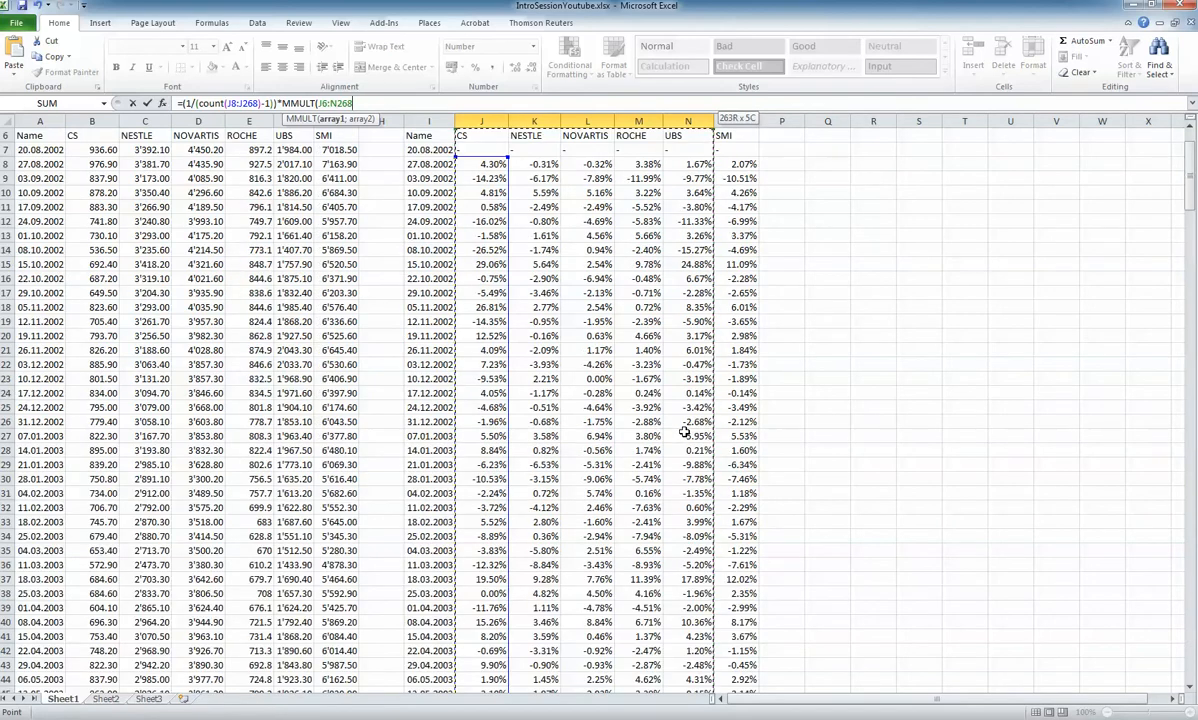
pyautogui.hotkey('shift', 'Down')
pyautogui.hotkey('shift', 'Down')
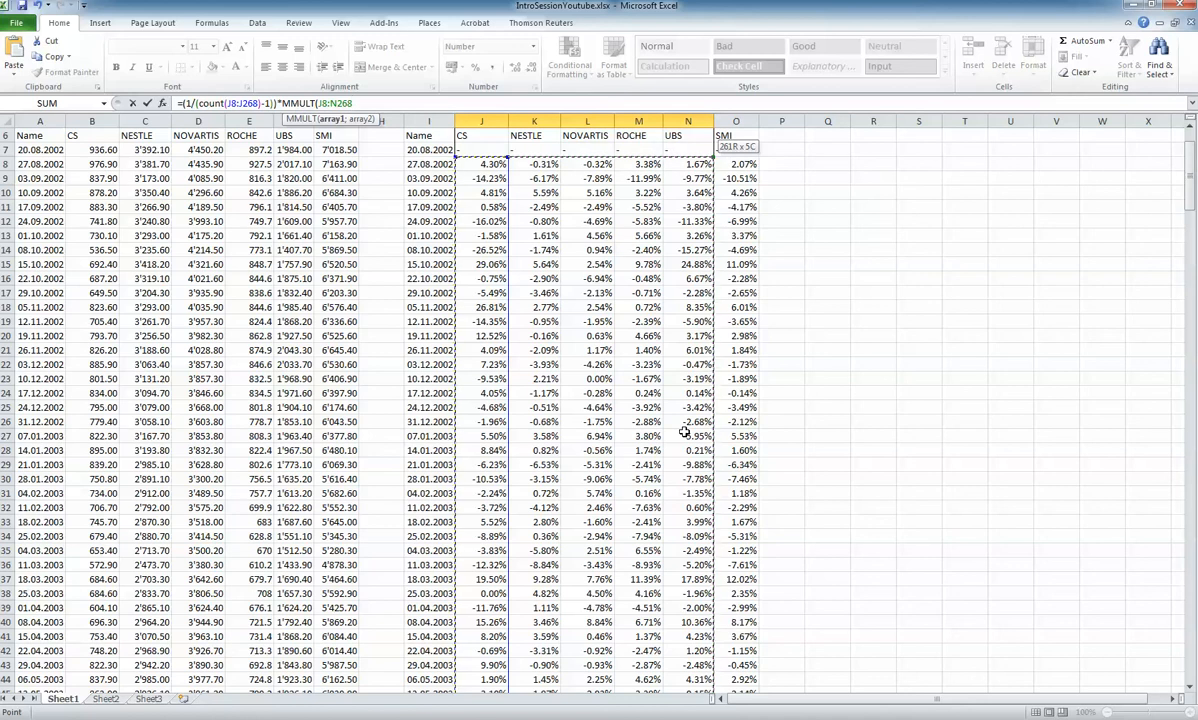
pyautogui.write('-')
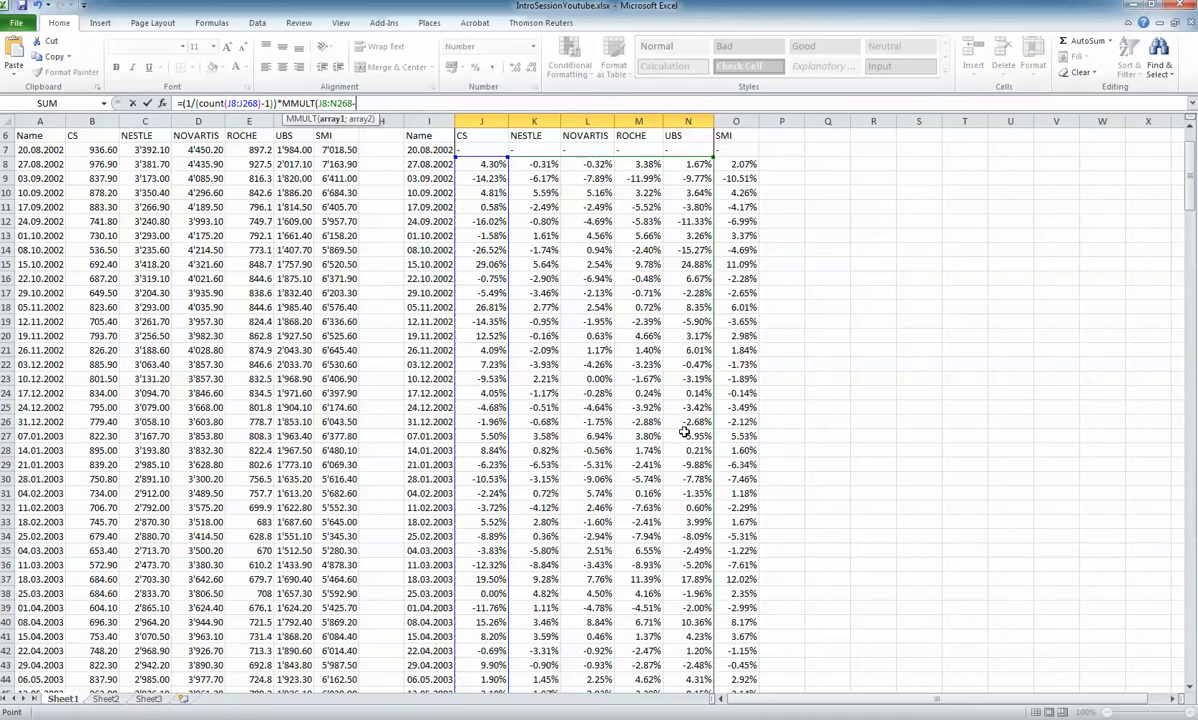
pyautogui.moveTo(1189, 182); pyautogui.dragTo(1189, 612)
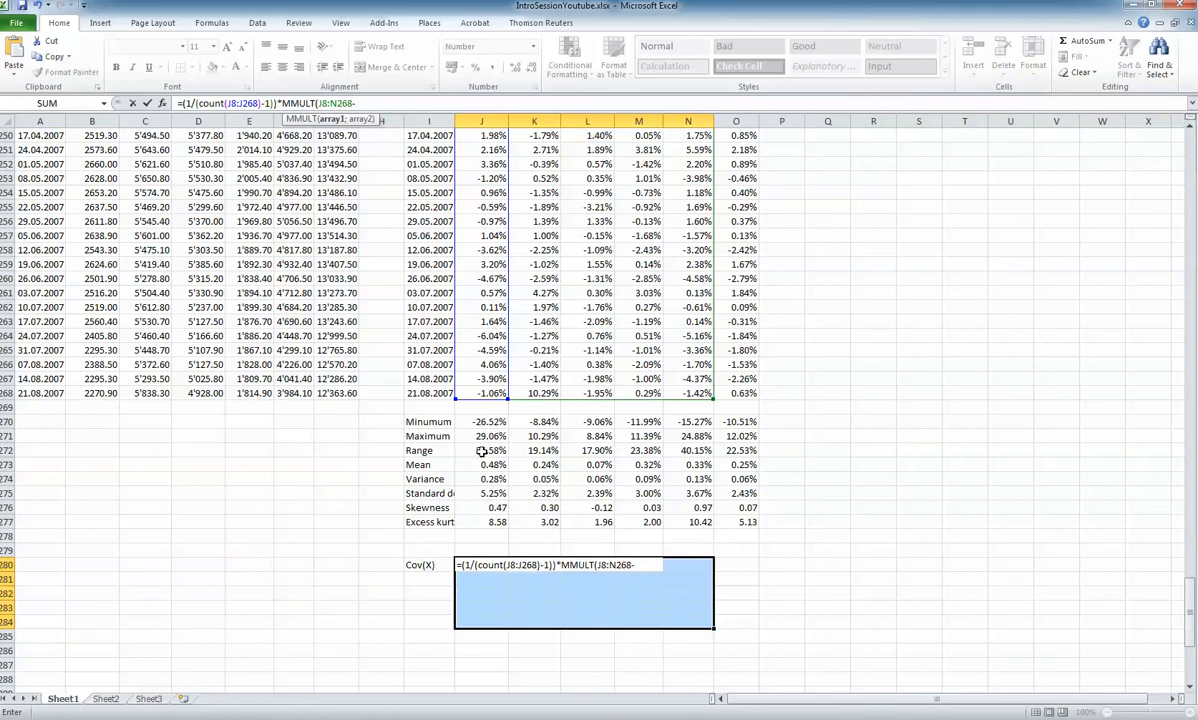
pyautogui.moveTo(490, 465); pyautogui.dragTo(682, 464)
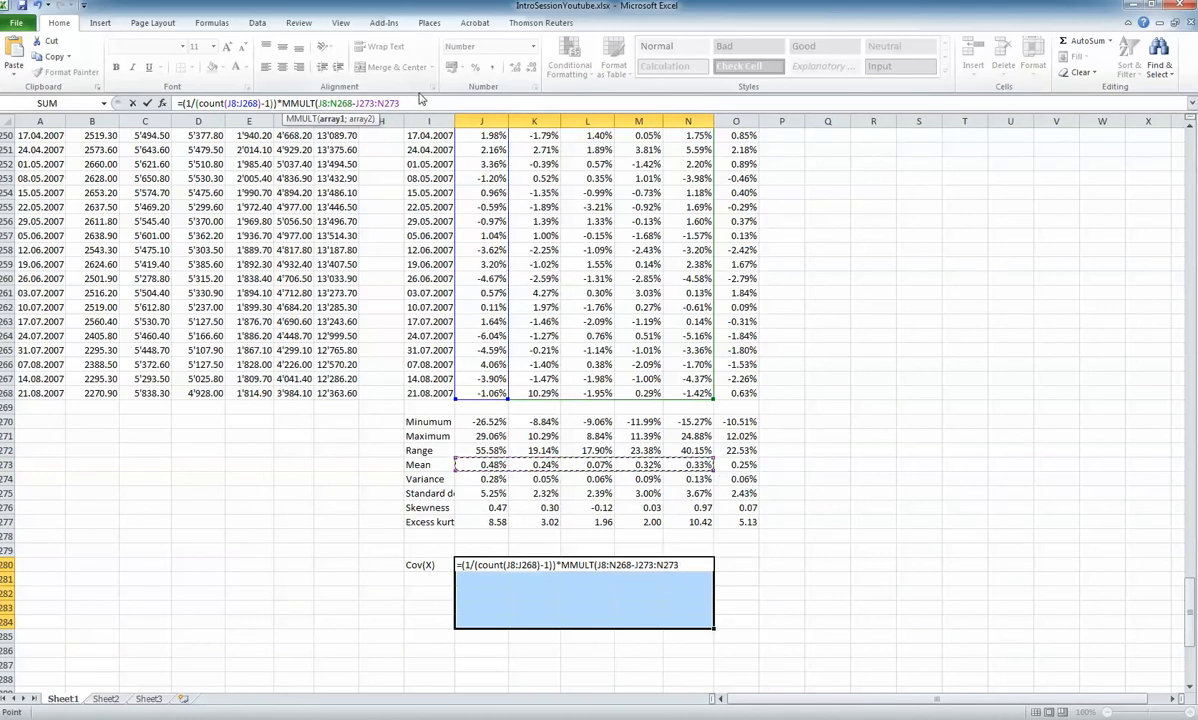
pyautogui.write(')')
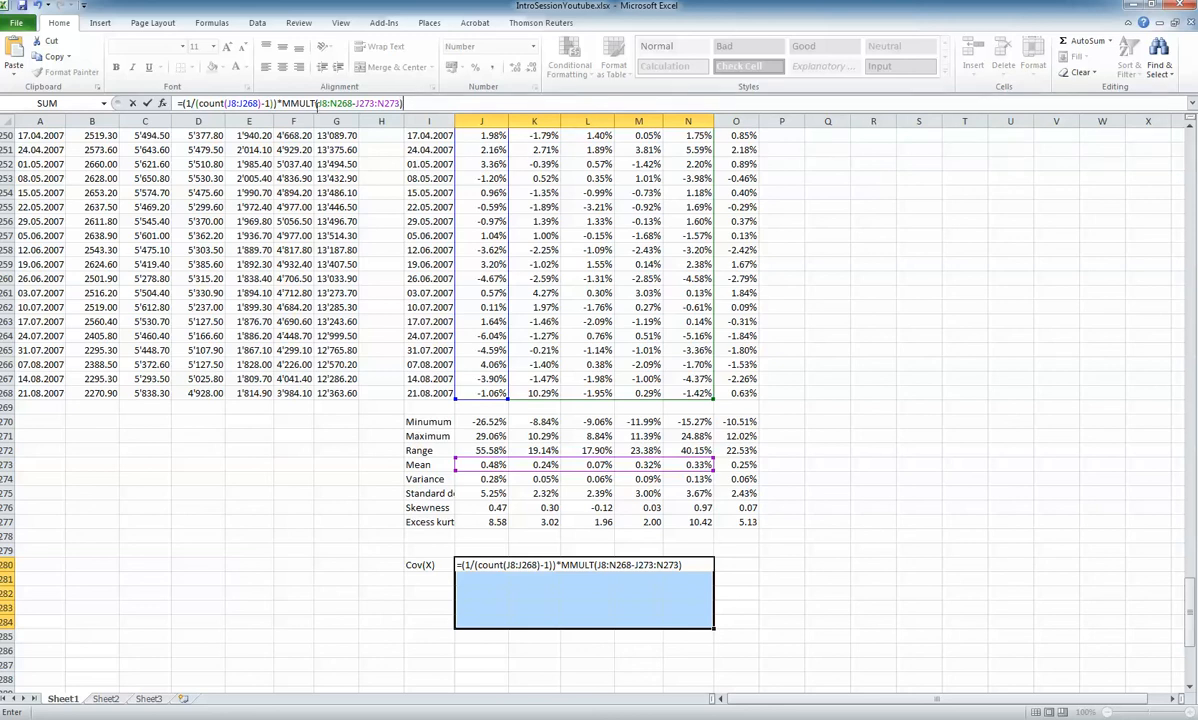
# Wrap the first MMULT array J8:N268-J273:N273 in a TRANSPOSE function
pyautogui.click(317, 105)
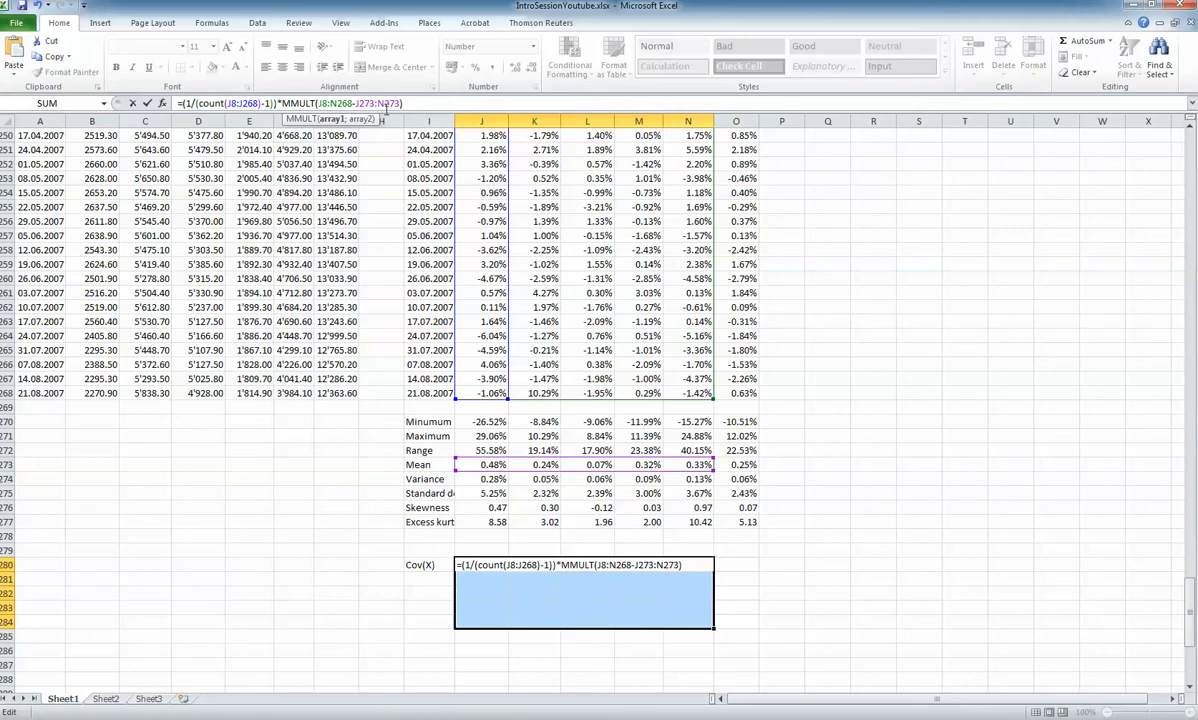
pyautogui.write('TRA')
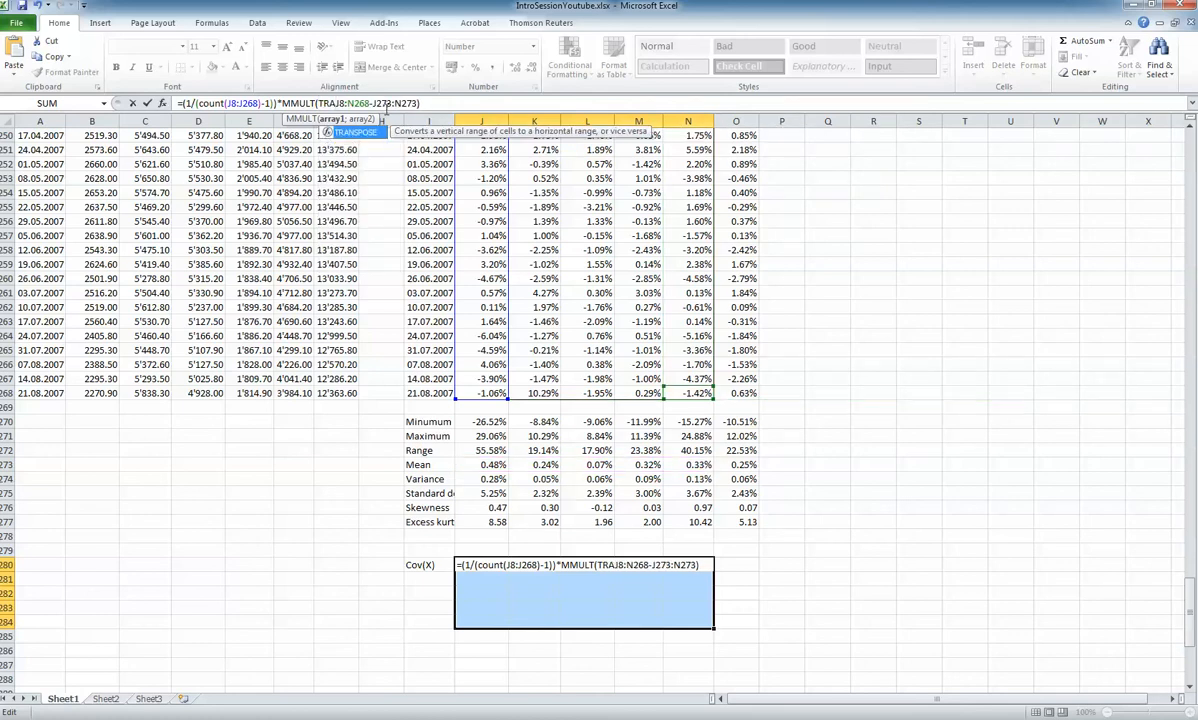
pyautogui.write('NSPOSE(')
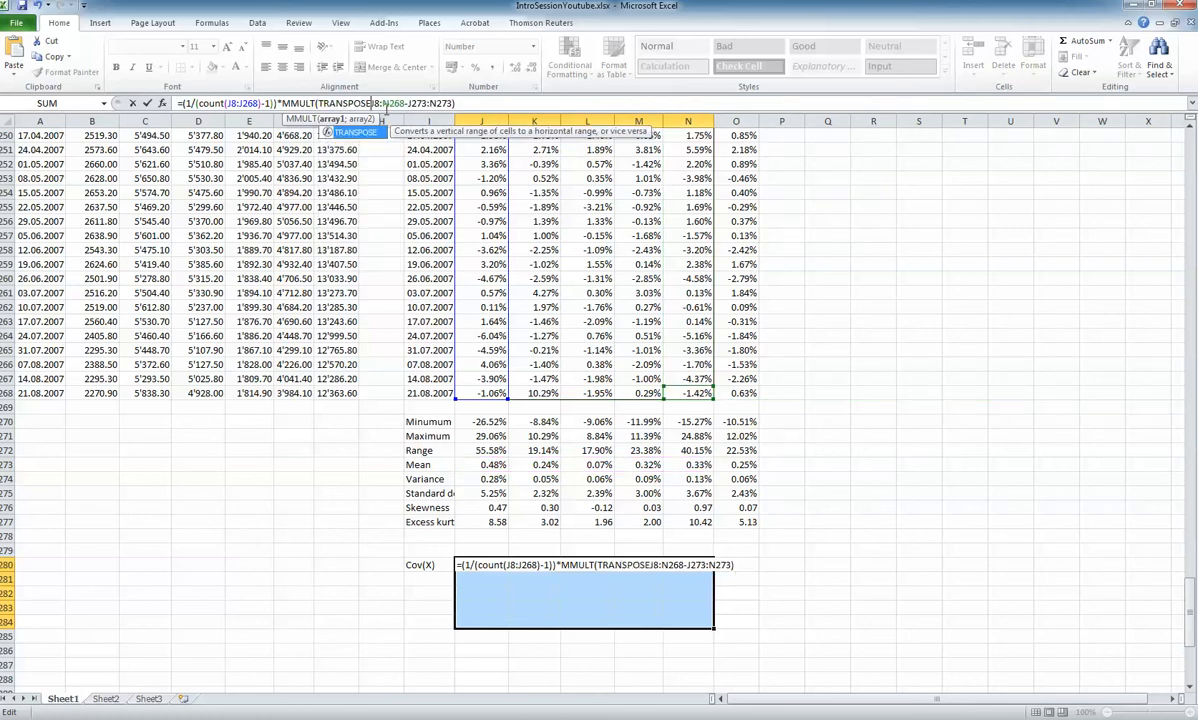
pyautogui.press('End')
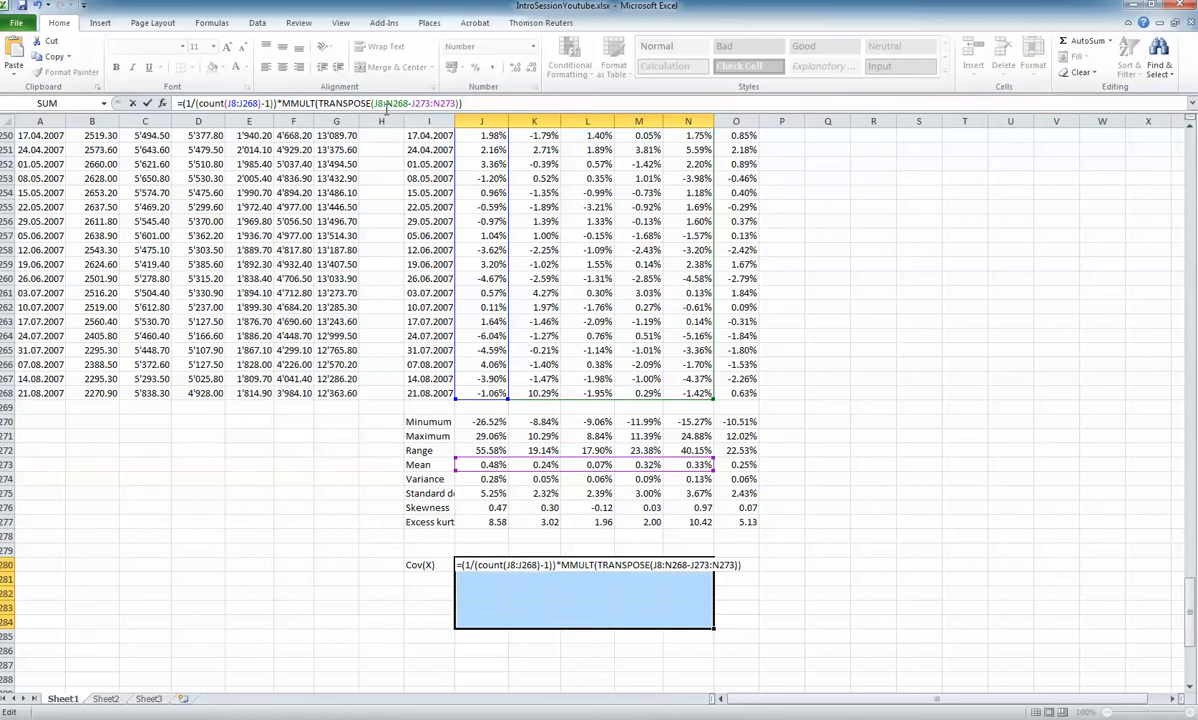
pyautogui.press('BackSpace')
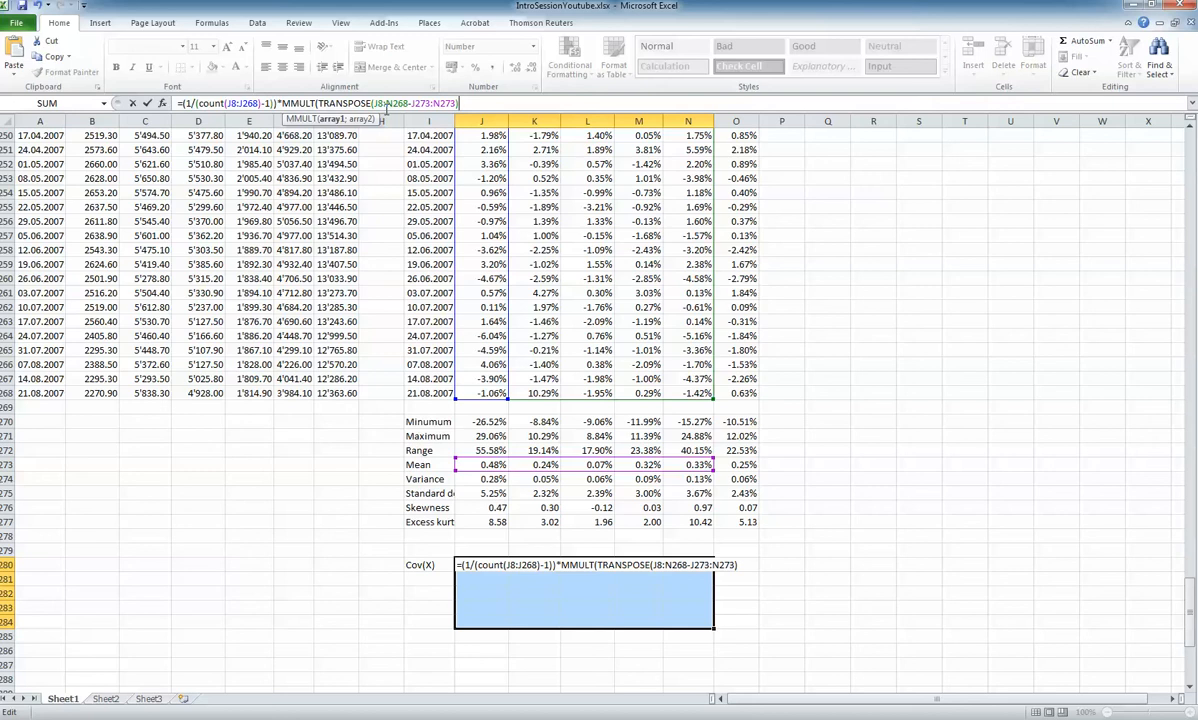
# Copy J8:N268-J273:N273 in as the second MMULT array and enter the formula as an array formula in J280:N284
pyautogui.write(';')
pyautogui.moveTo(373, 104)
pyautogui.mouseDown()
pyautogui.moveTo(458, 104)
pyautogui.moveTo(374, 104)
pyautogui.mouseUp()
pyautogui.click(458, 104)
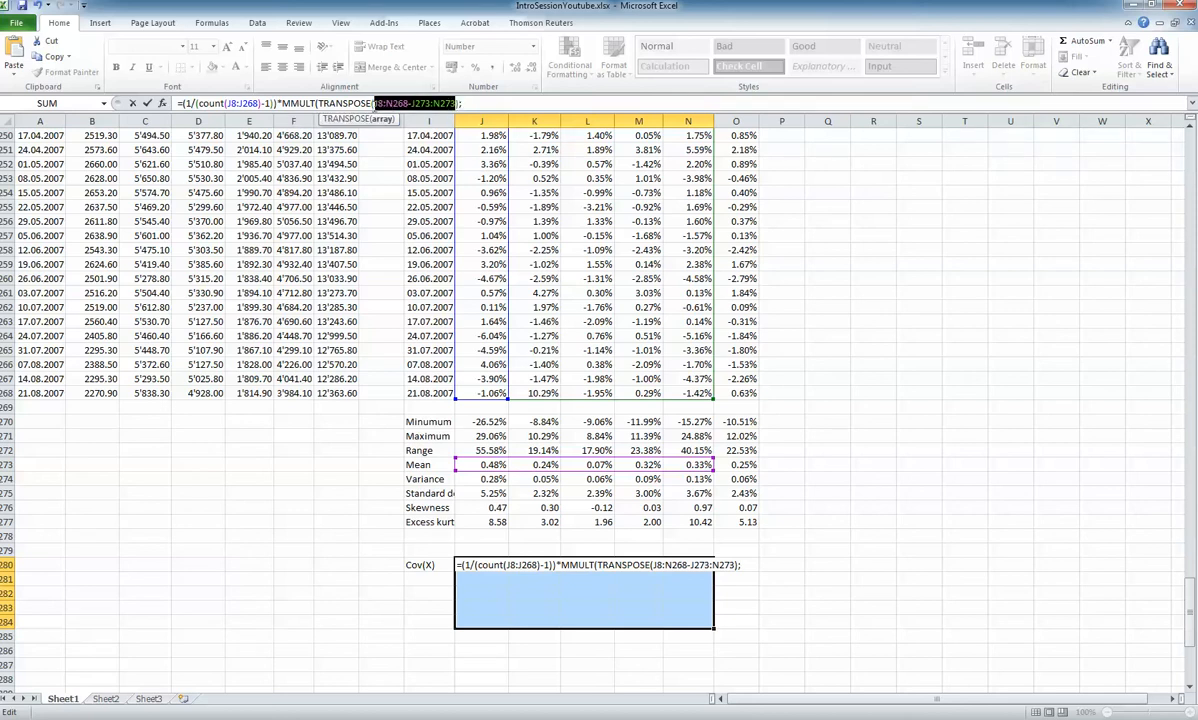
pyautogui.click(458, 104)
pyautogui.write(')')
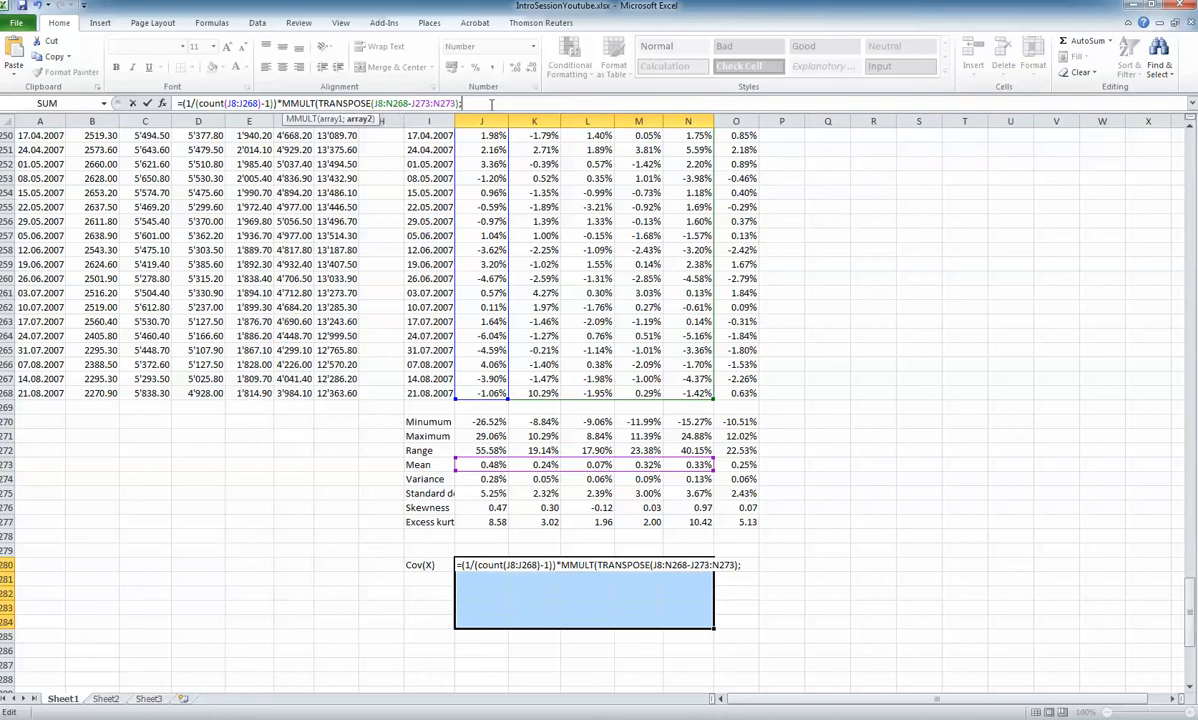
pyautogui.write(';')
pyautogui.hotkey('ctrl', 'v')
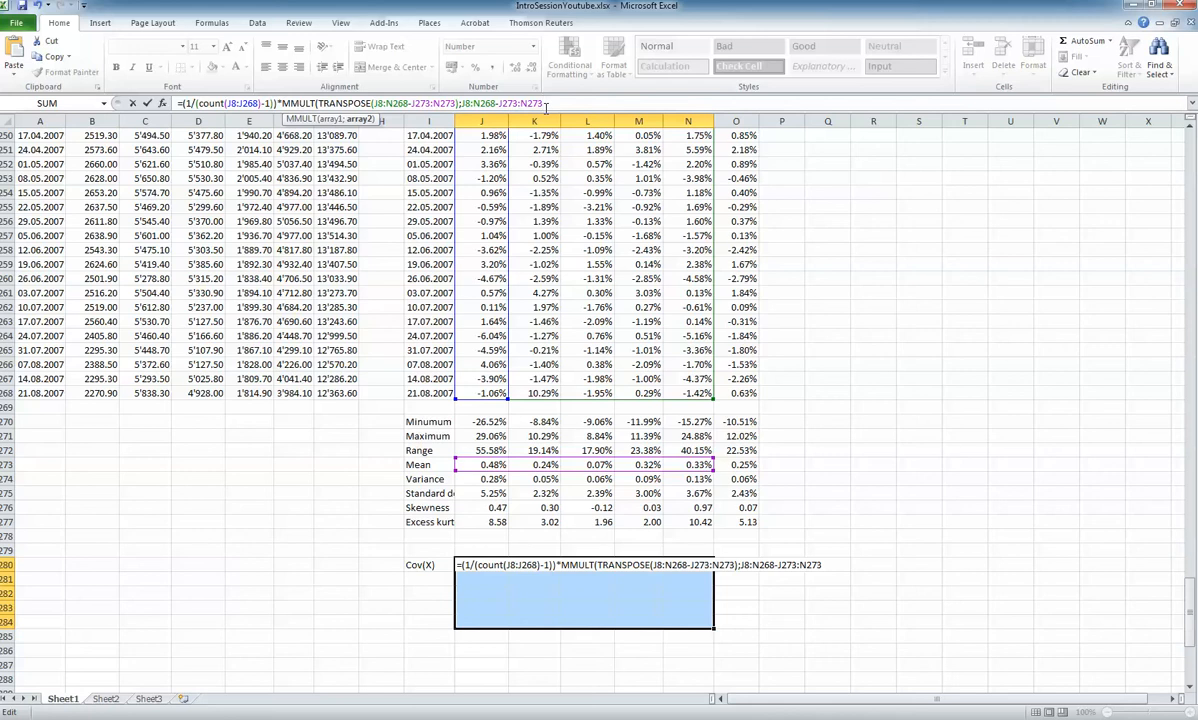
pyautogui.write(')')
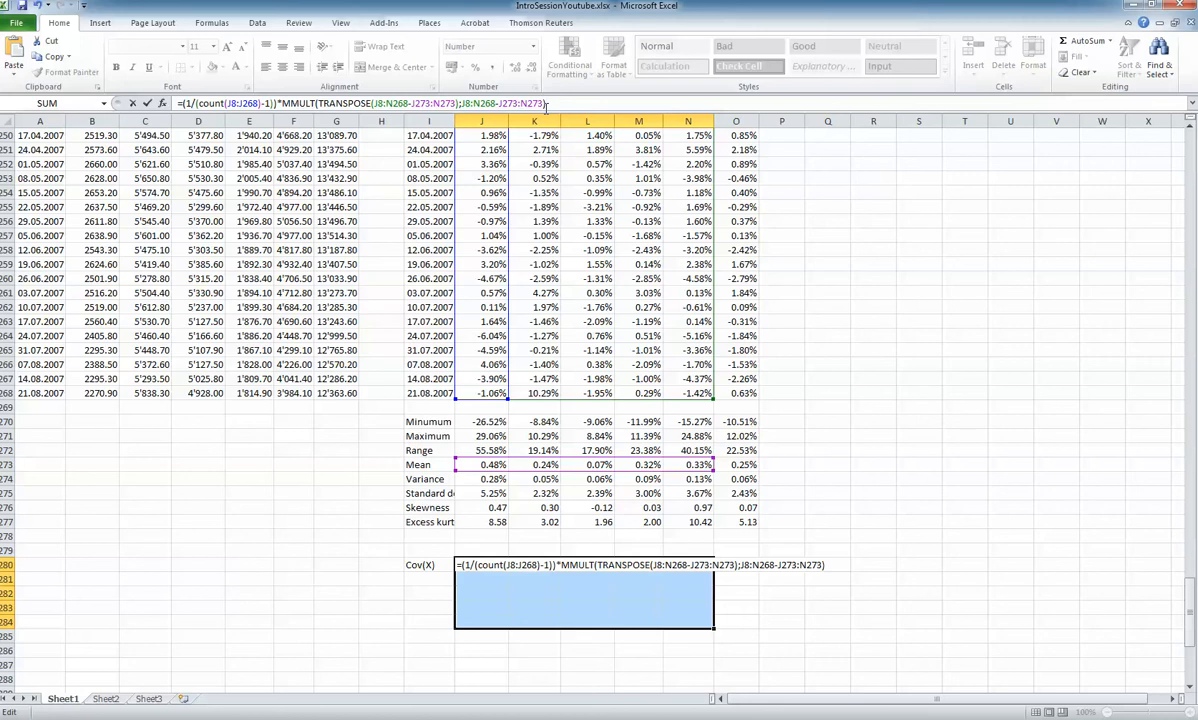
pyautogui.hotkey('ctrl', 'shift', 'Return')
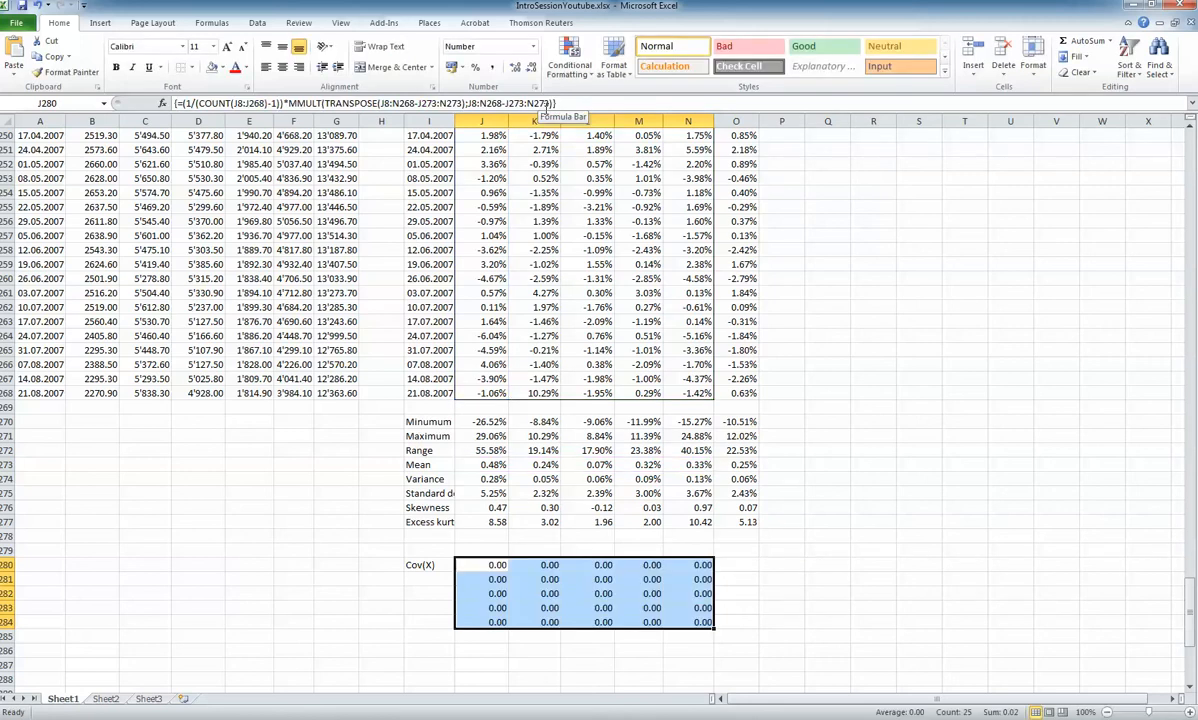
# Format the covariance matrix J280:N284 as numbers with 6 decimal places
pyautogui.rightClick(589, 580)
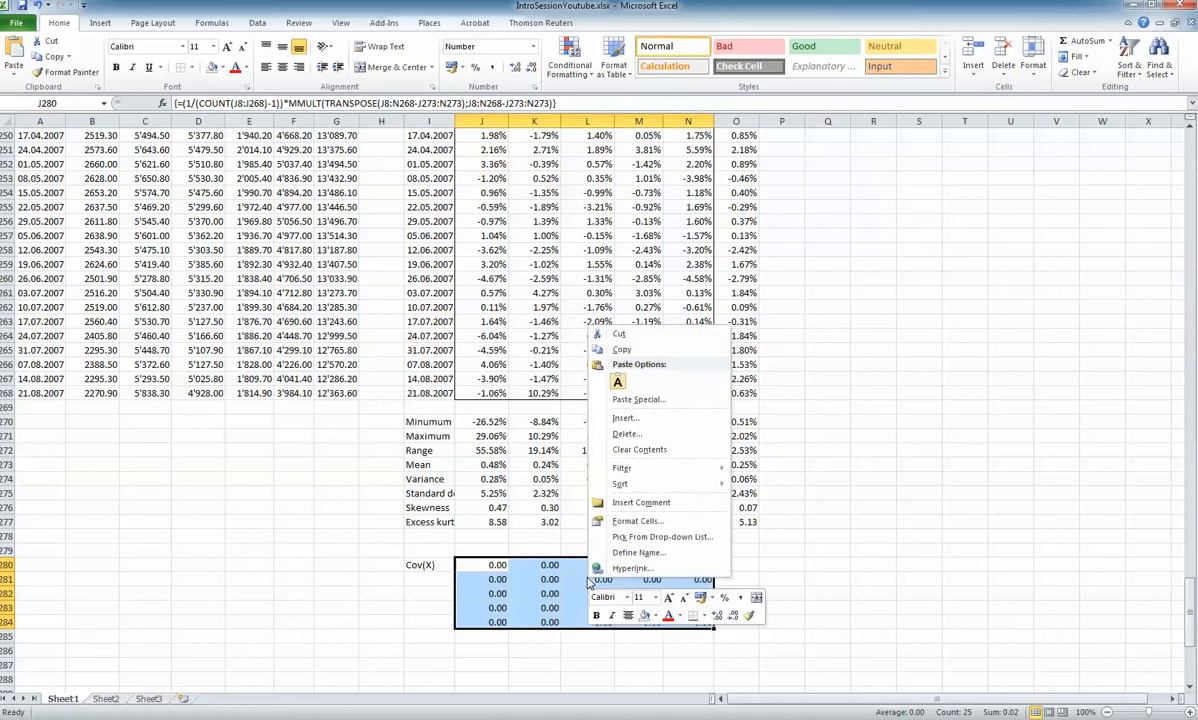
pyautogui.click(640, 521)
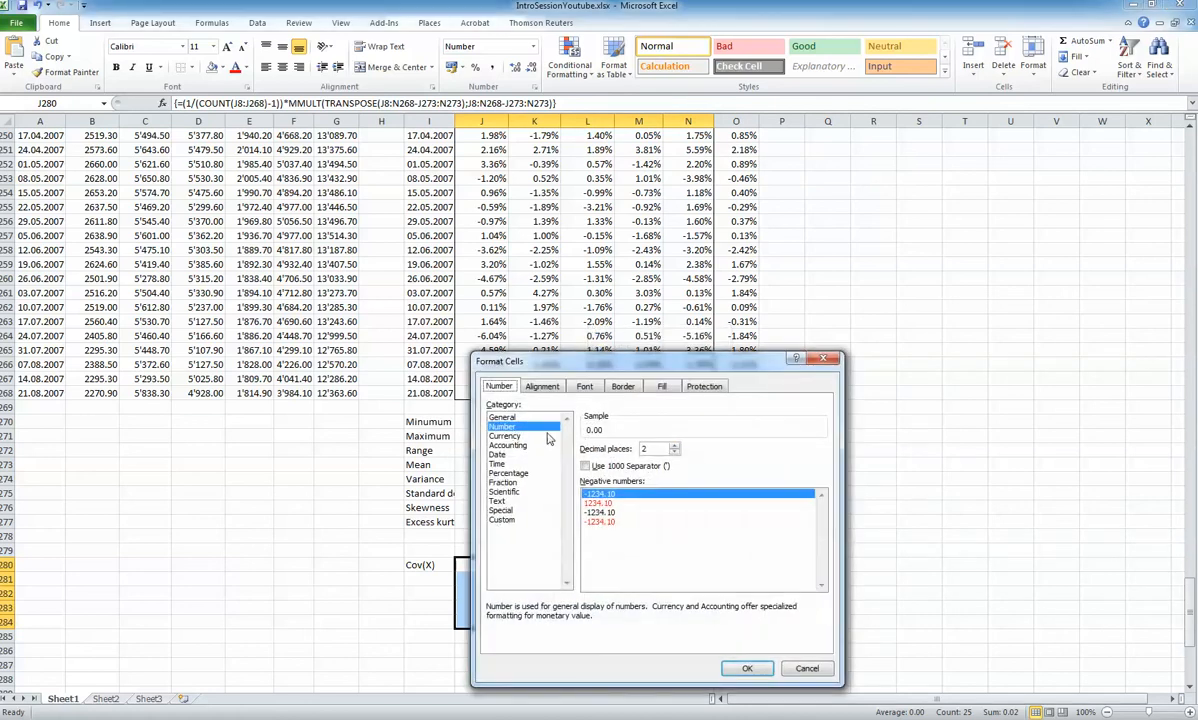
pyautogui.click(626, 450)
pyautogui.write('5')
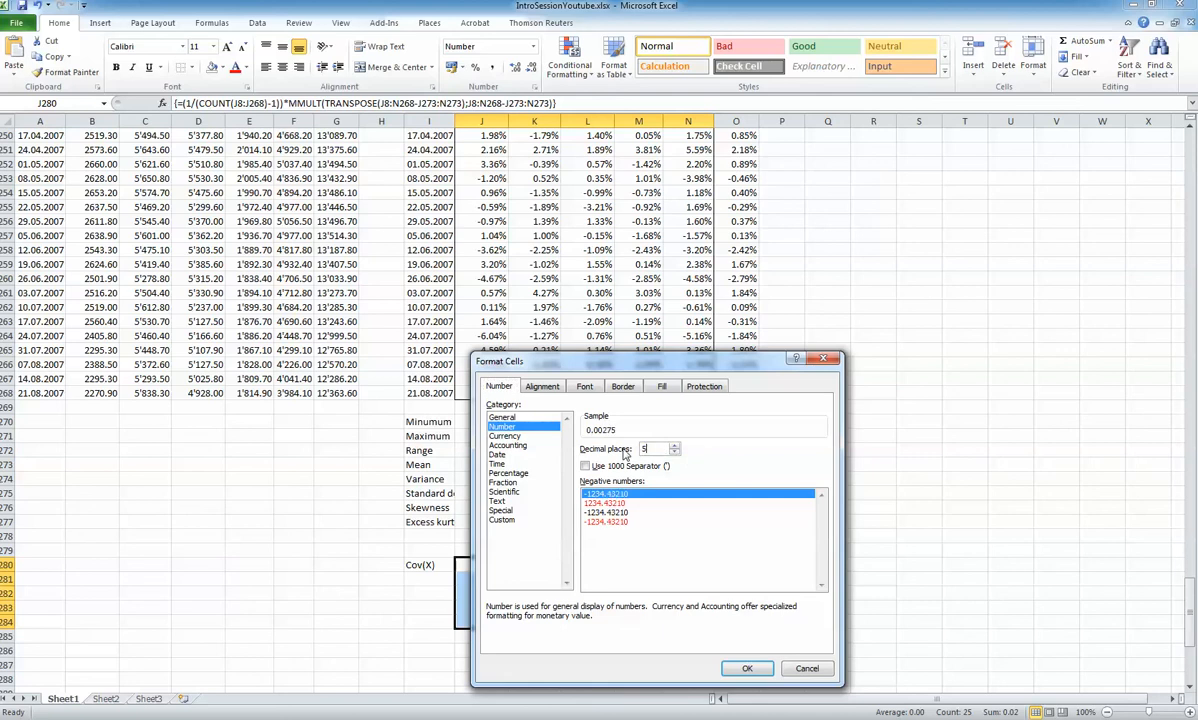
pyautogui.press('BackSpace')
pyautogui.write('6')
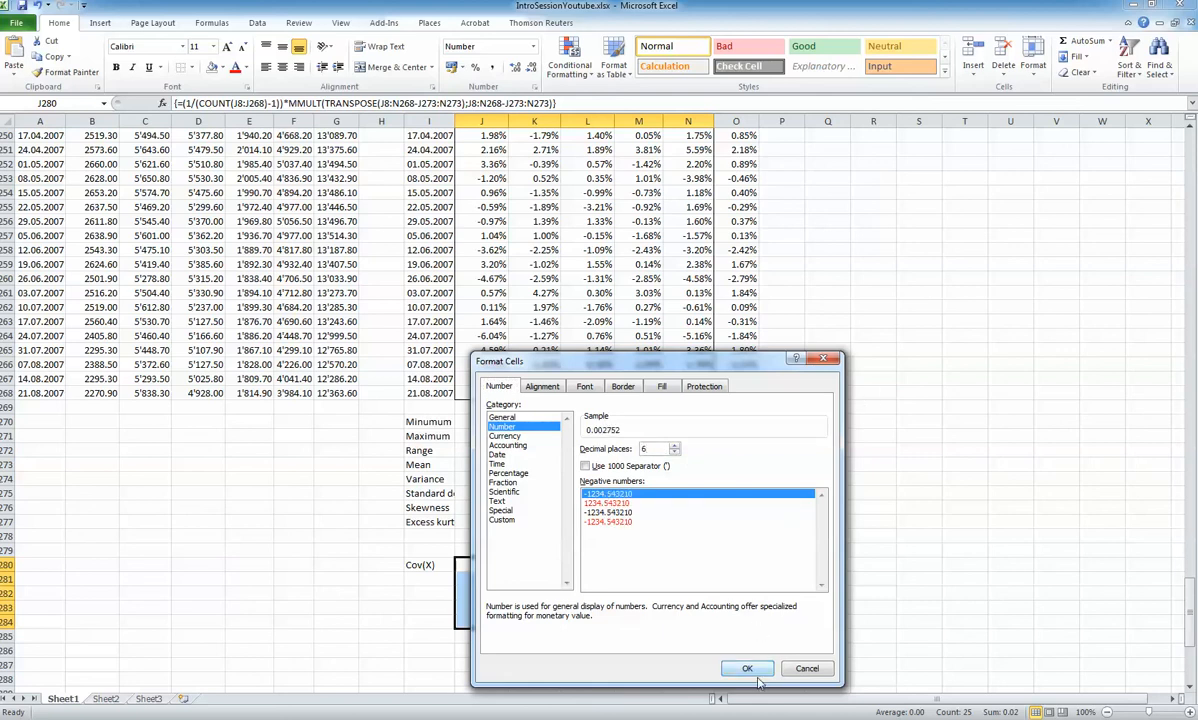
pyautogui.click(750, 669)
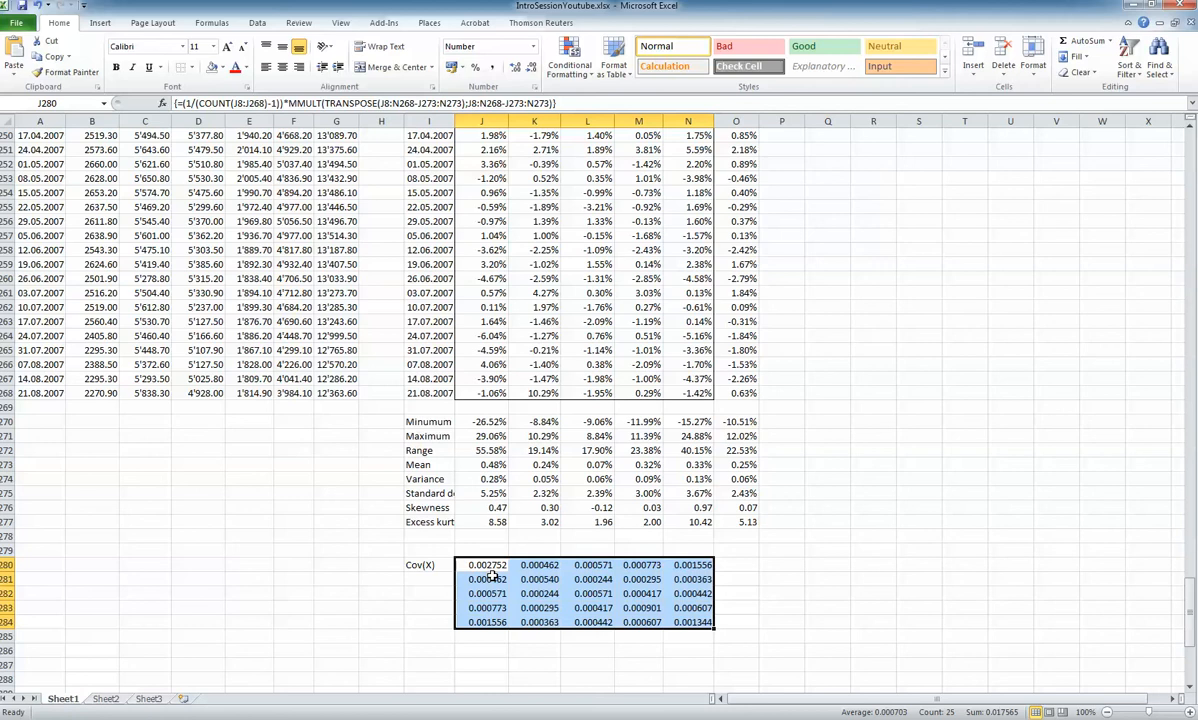
# Colour the covariance value in cell J281 red
pyautogui.press('Down')
pyautogui.scroll(-4, 681, 607)
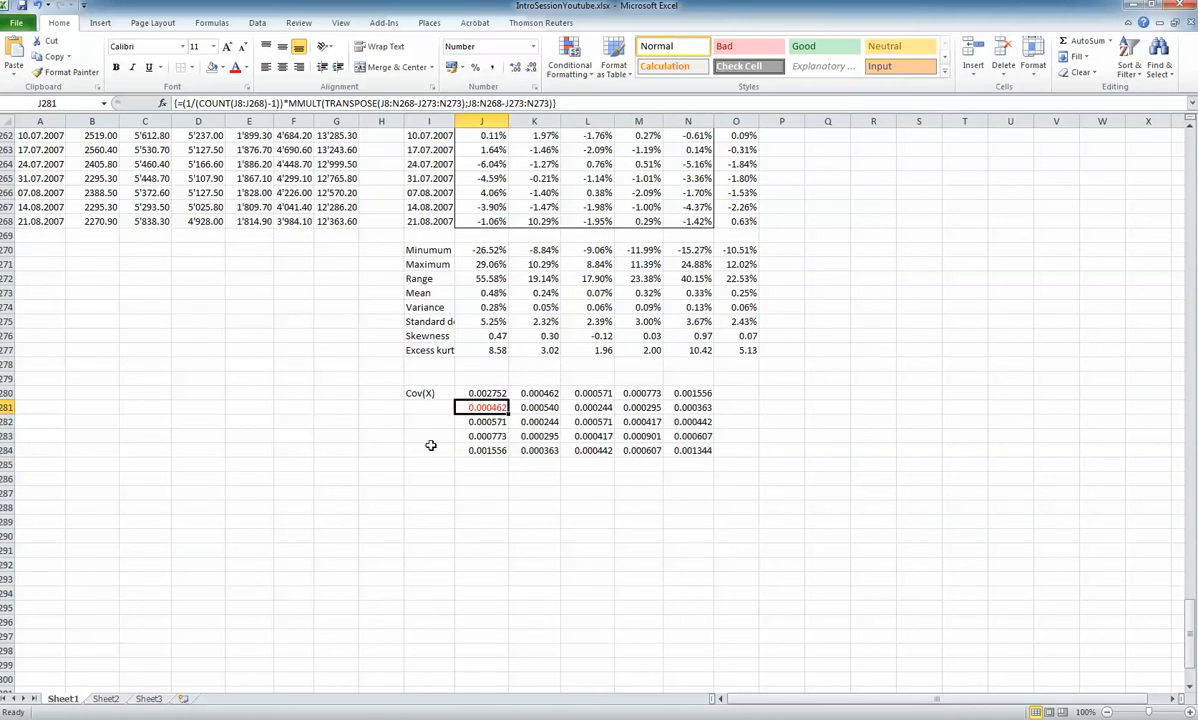
# Enter the labels CS, Nestle, Novartis, Roche and UBS in cells I286 to I290
pyautogui.click(427, 479)
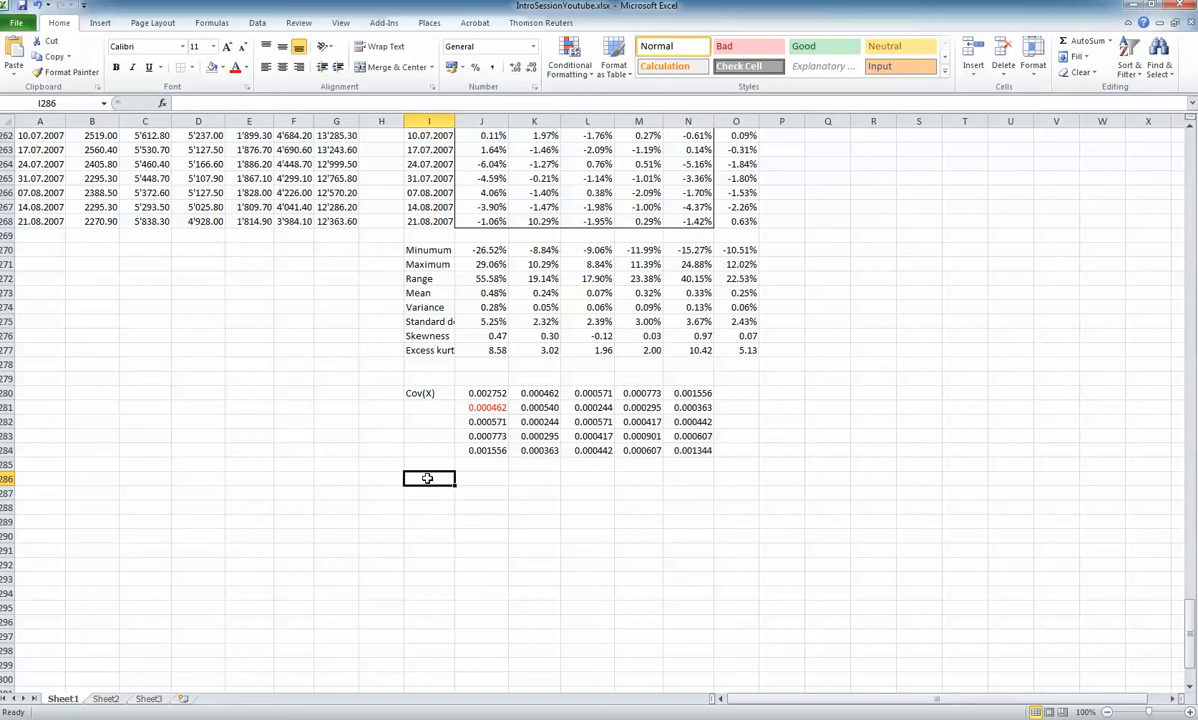
pyautogui.write('CS')
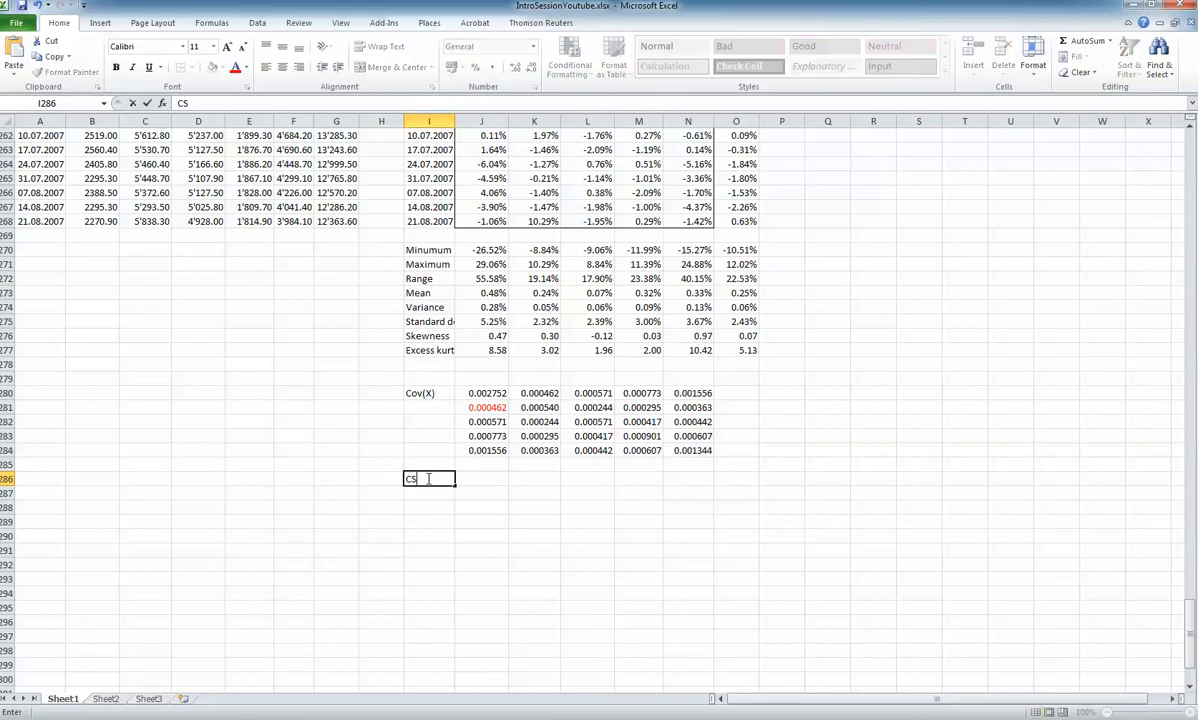
pyautogui.press('Return')
pyautogui.write('Nestle')
pyautogui.press('Return')
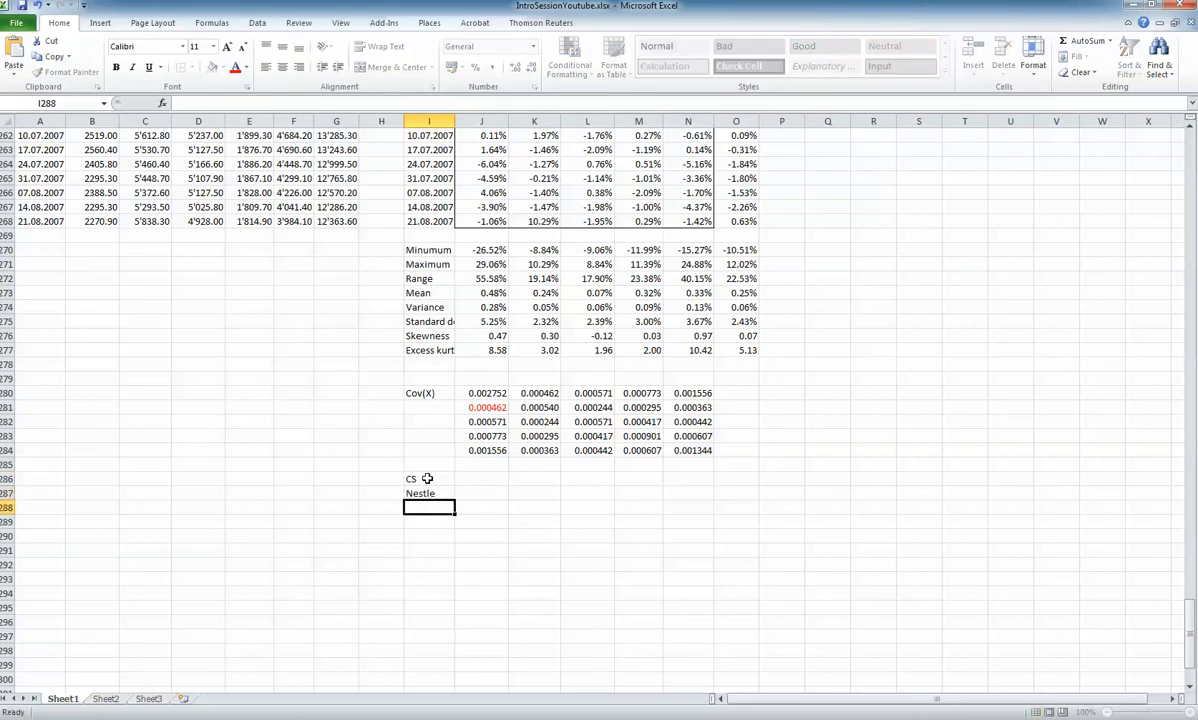
pyautogui.write('Novartis')
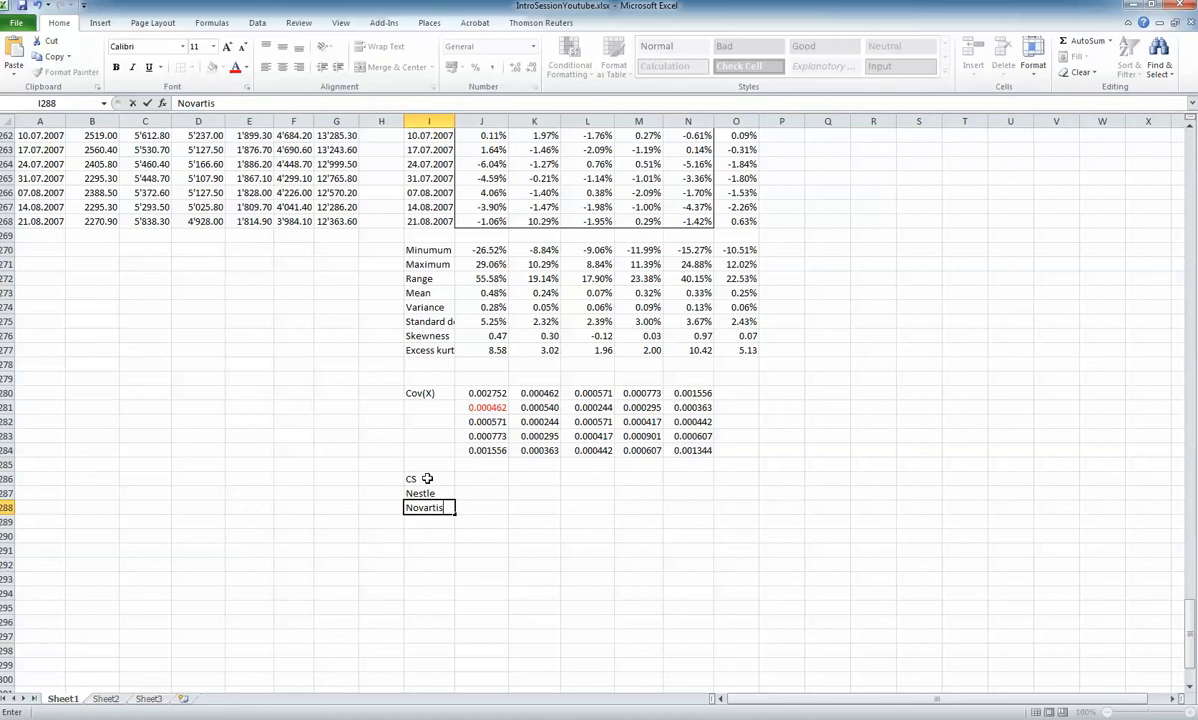
pyautogui.press('Return')
pyautogui.write('Roche')
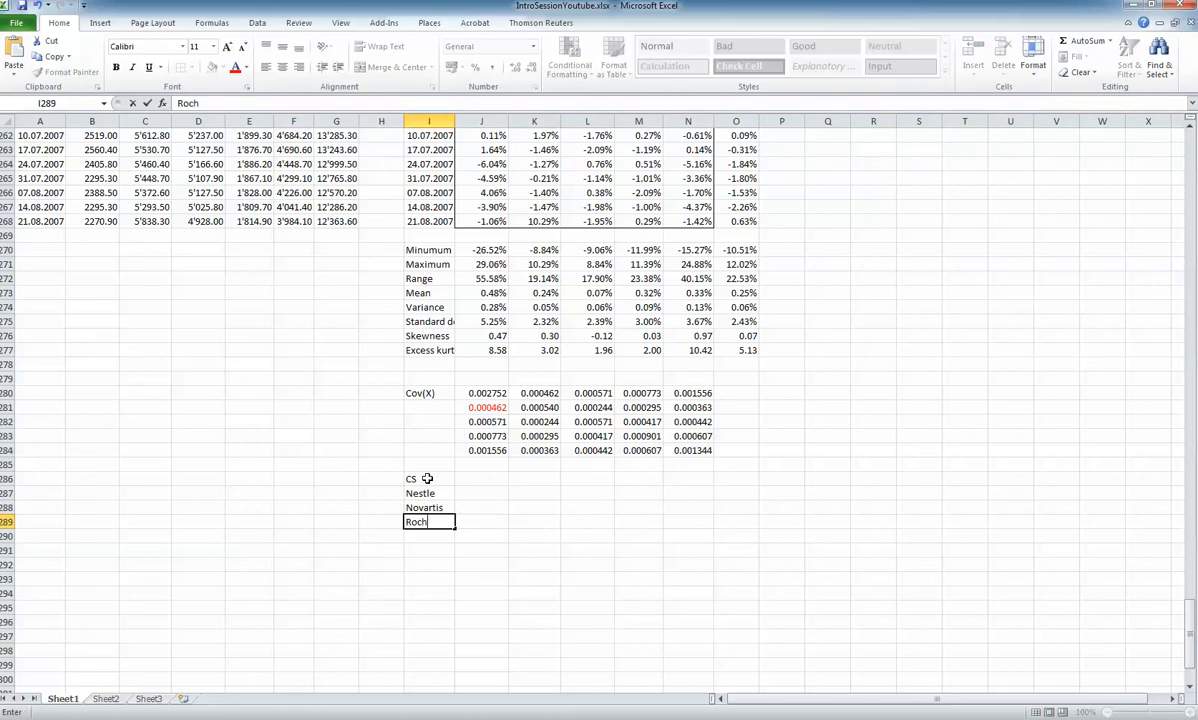
pyautogui.press('Return')
pyautogui.write('UBS')
pyautogui.press('Return')
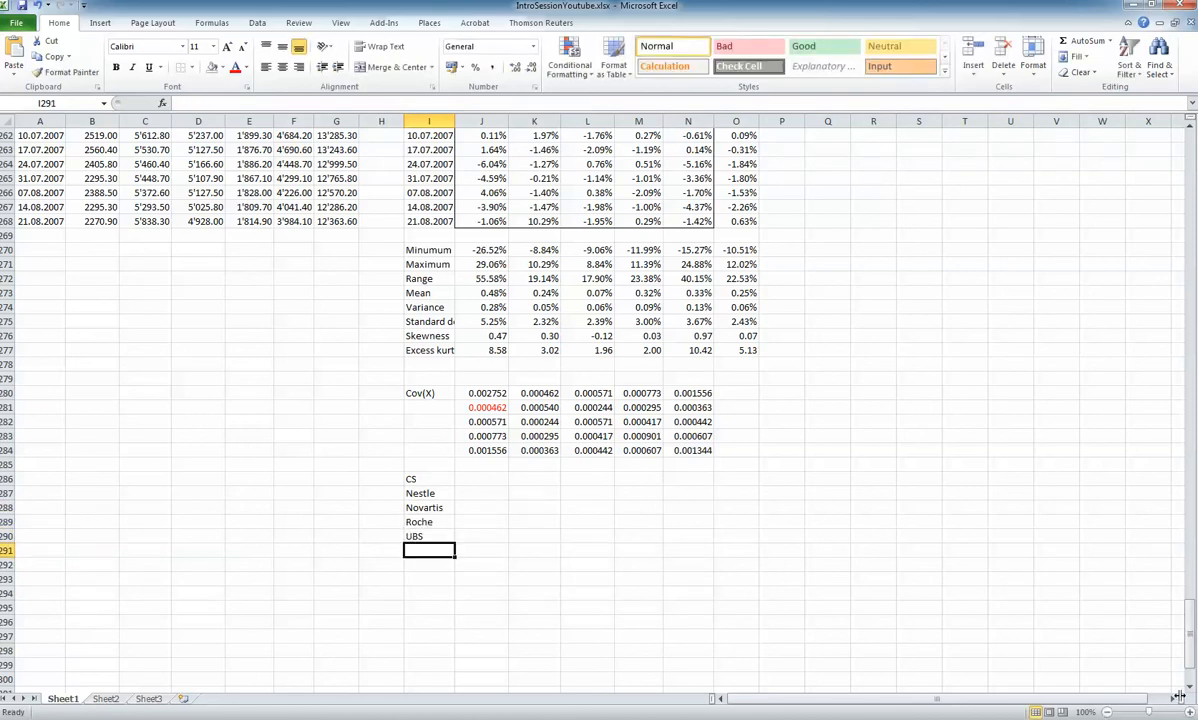
# Check the order of the stock names in the header row of the returns table
pyautogui.moveTo(1189, 615); pyautogui.dragTo(1191, 140)
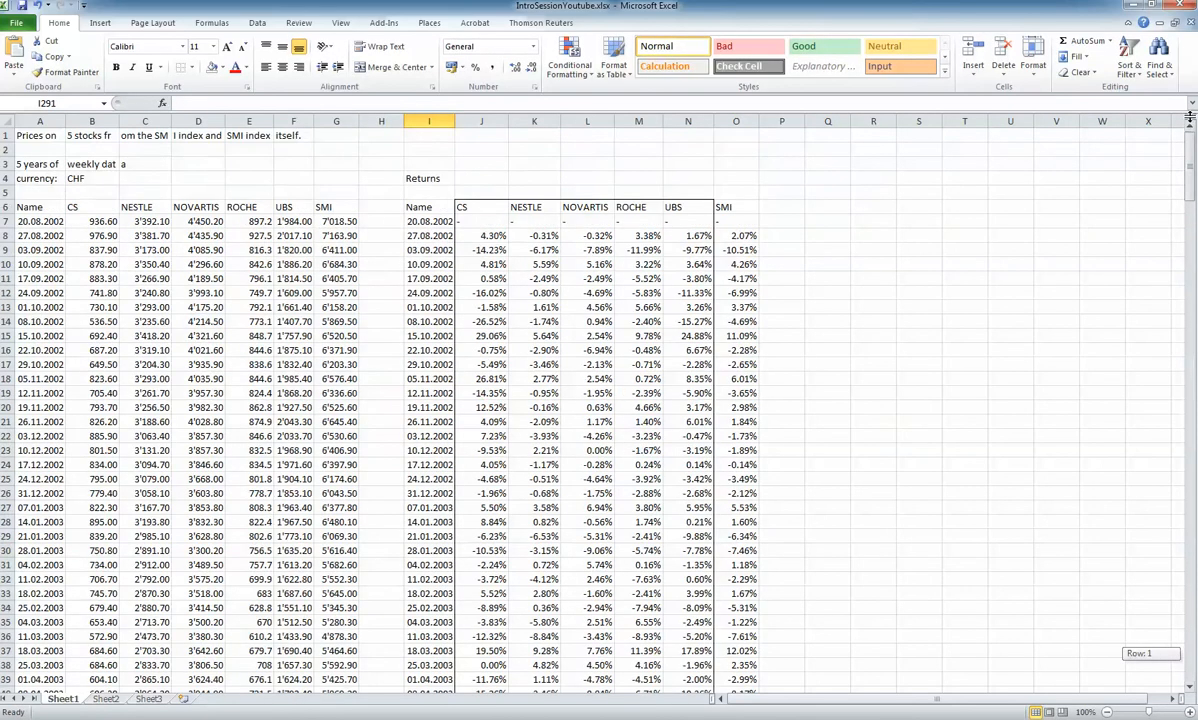
pyautogui.click(468, 205)
pyautogui.click(530, 203)
pyautogui.click(575, 205)
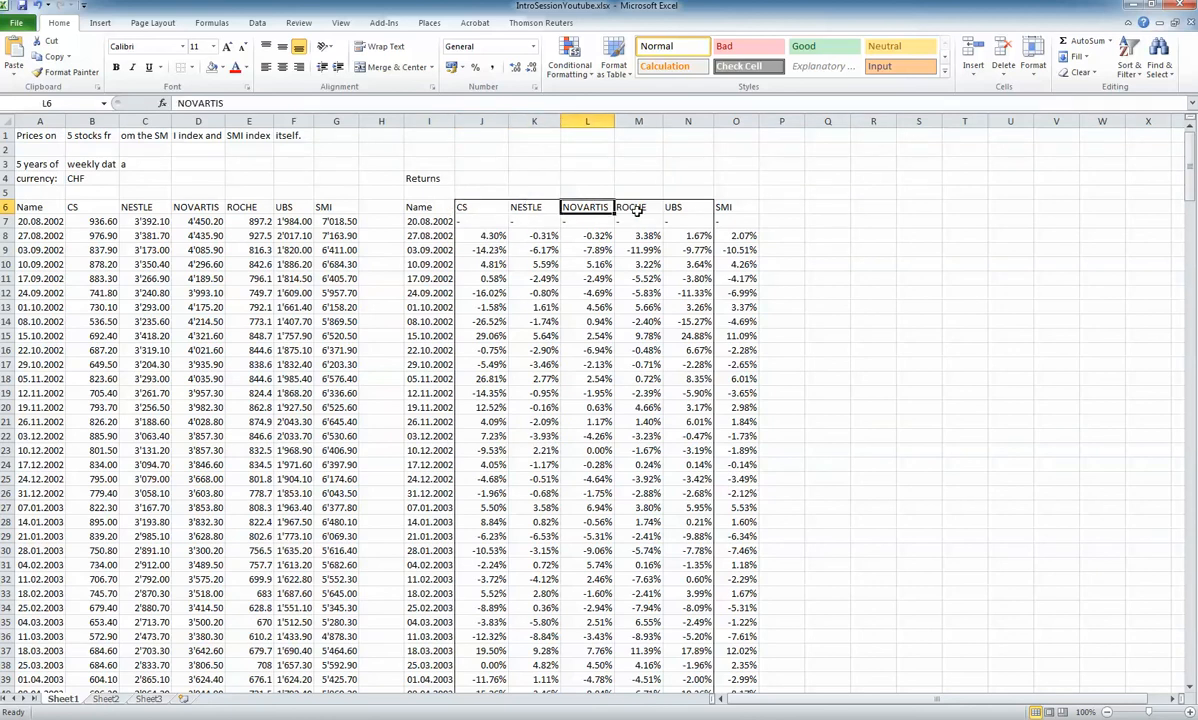
pyautogui.click(625, 205)
pyautogui.moveTo(1191, 175); pyautogui.dragTo(1190, 625)
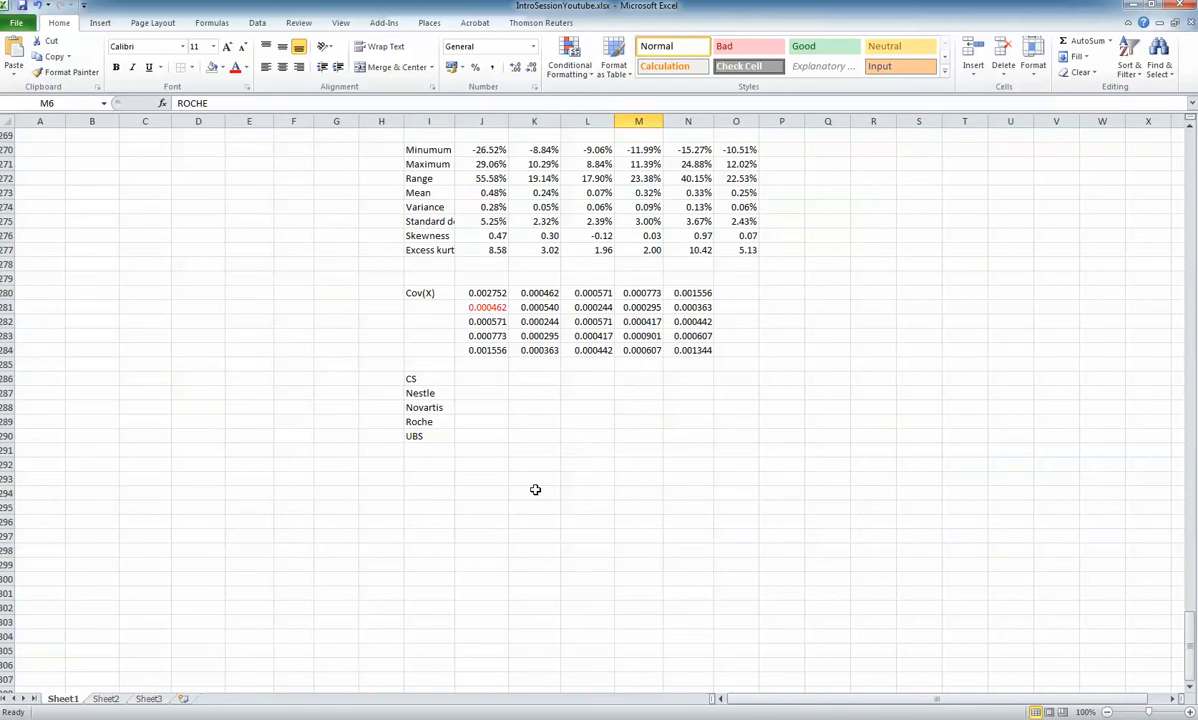
# Enter 0.12 as the CS portfolio weight in cell J286
pyautogui.click(477, 373)
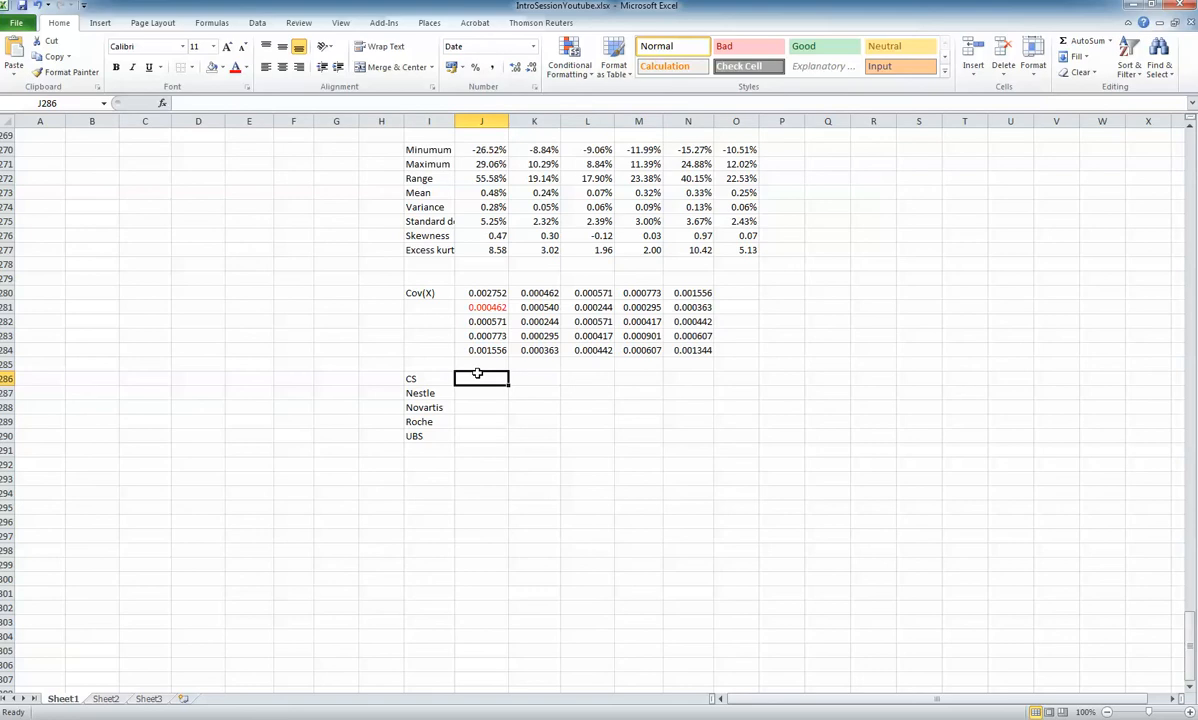
pyautogui.write('12')
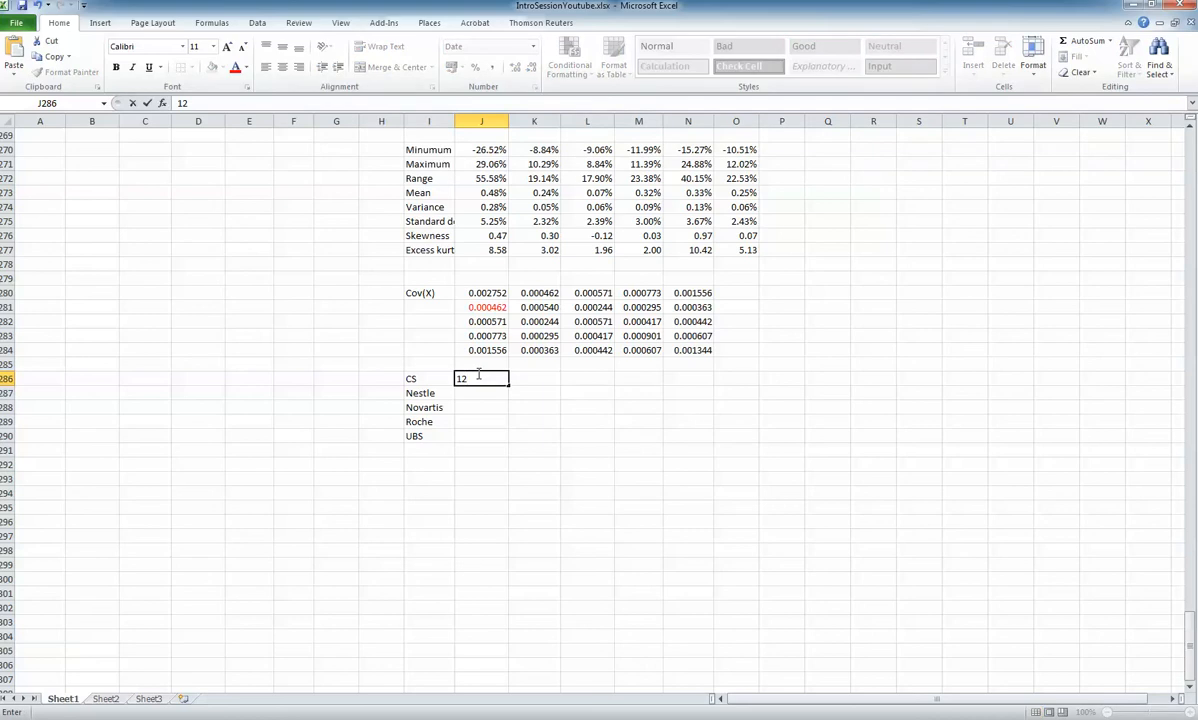
pyautogui.press('BackSpace')
pyautogui.press('BackSpace')
pyautogui.write('0.12')
pyautogui.press('Return')
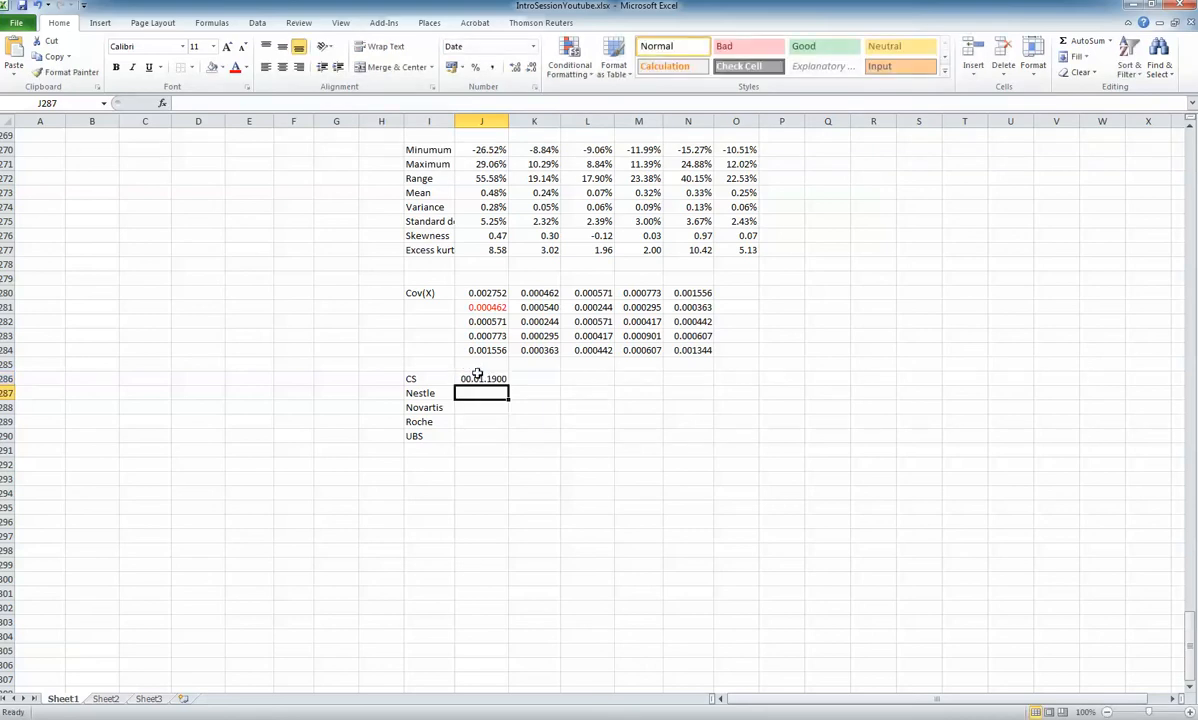
# Copy the number format of covariance cell J283 to the weight cells J286:J290
pyautogui.click(478, 337)
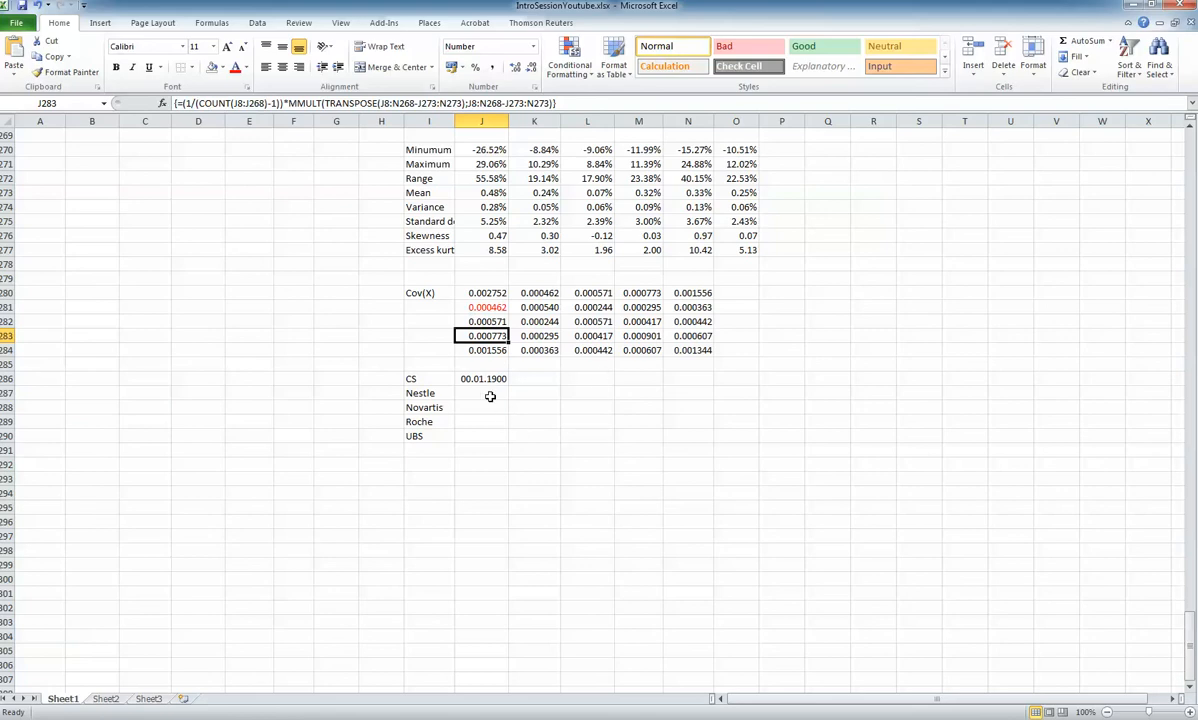
pyautogui.scroll(3, 534, 355)
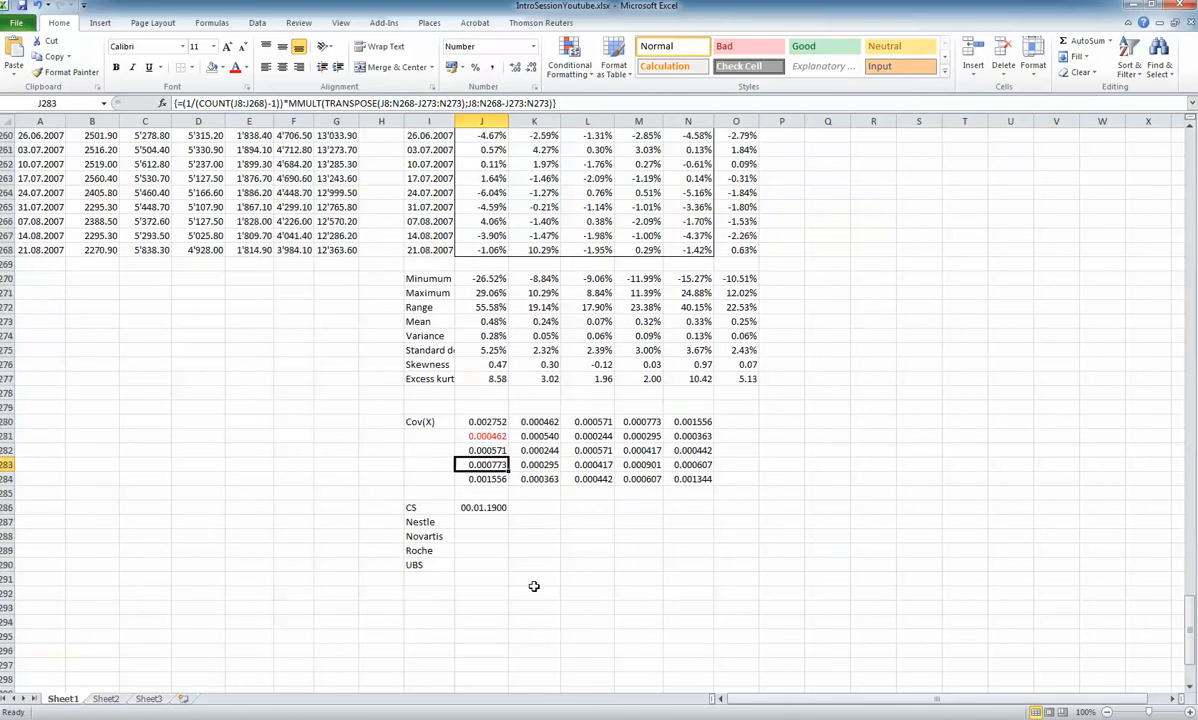
pyautogui.scroll(-2, 534, 586)
pyautogui.click(66, 72)
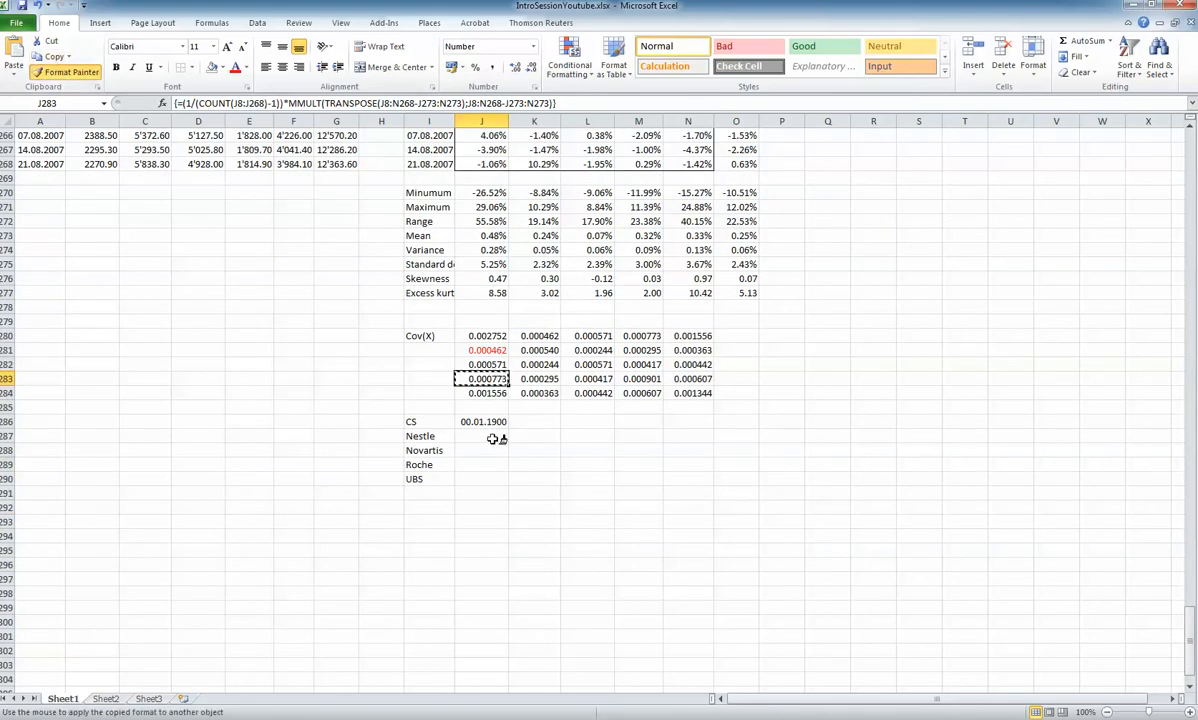
pyautogui.moveTo(489, 421); pyautogui.dragTo(477, 484)
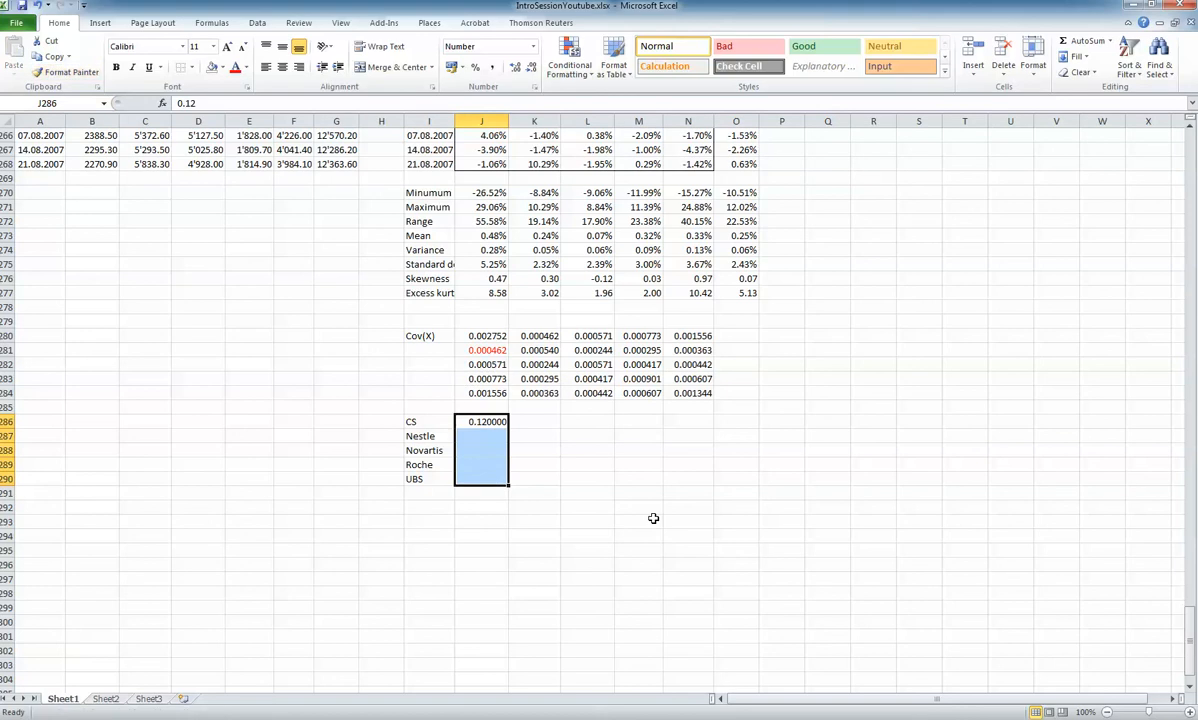
# Enter the weights 0.274 for Nestle, 0.228 for Novartis, 0.204 for Roche and 0.174 for UBS in J287:J290
pyautogui.click(481, 437)
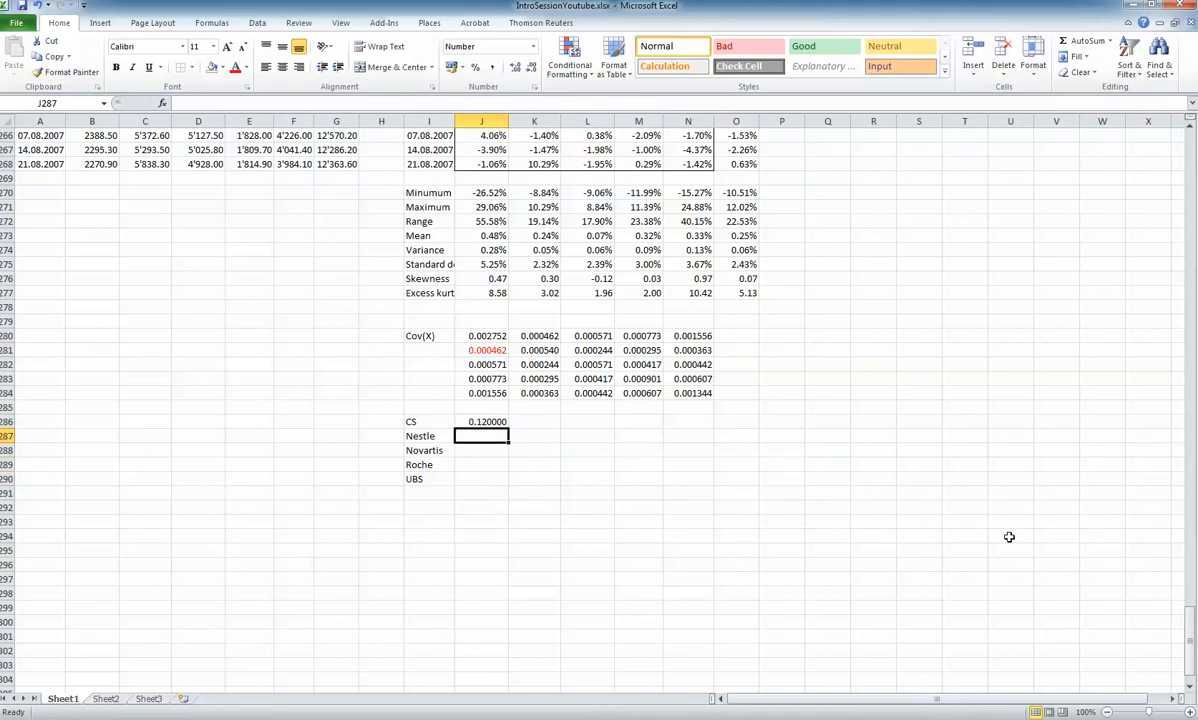
pyautogui.write('0')
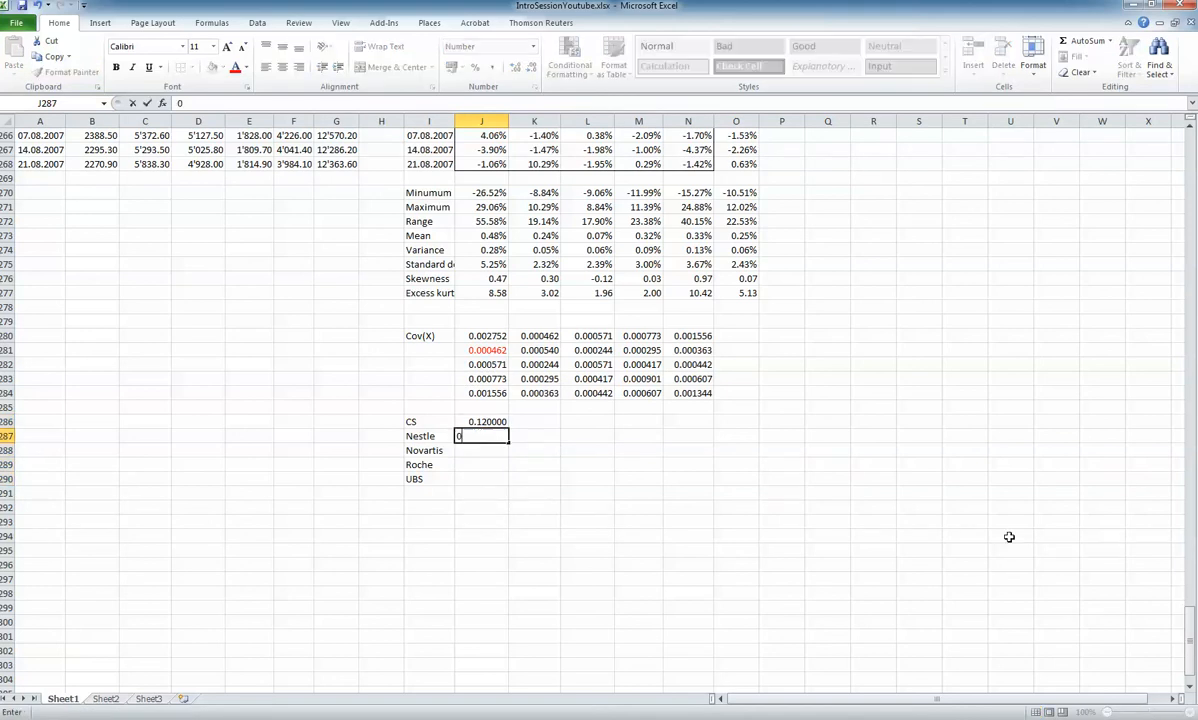
pyautogui.write('.274')
pyautogui.press('Return')
pyautogui.write('0.228')
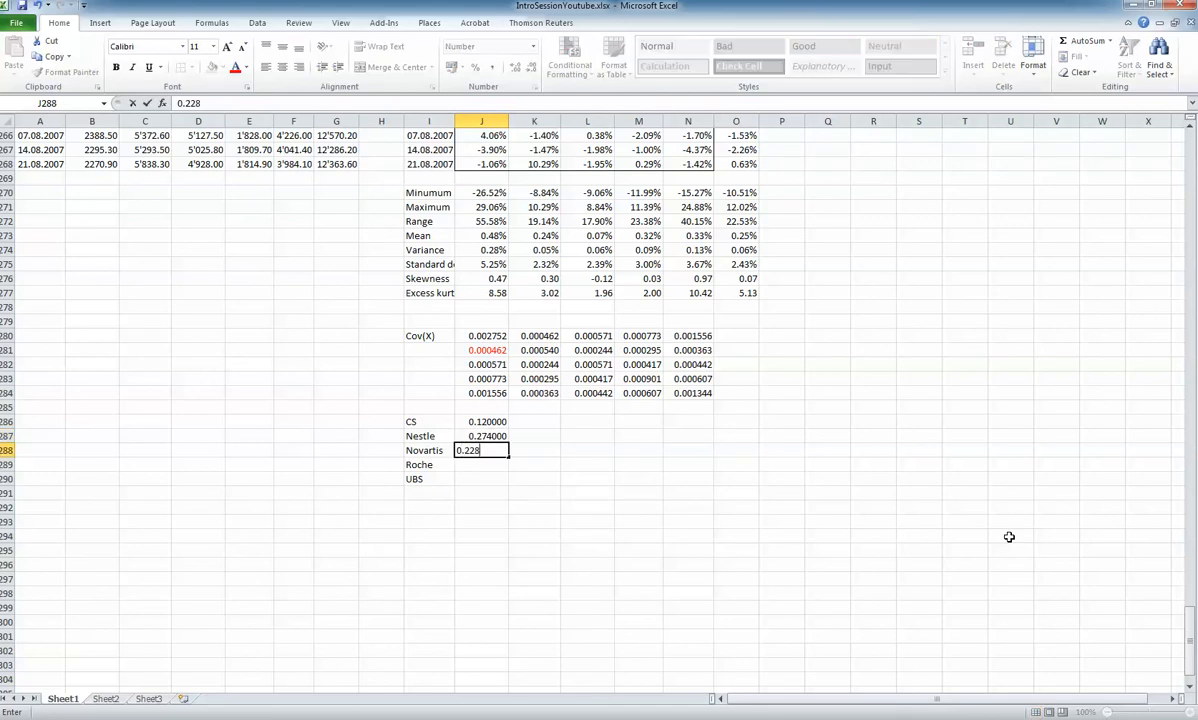
pyautogui.press('Return')
pyautogui.write('0.204')
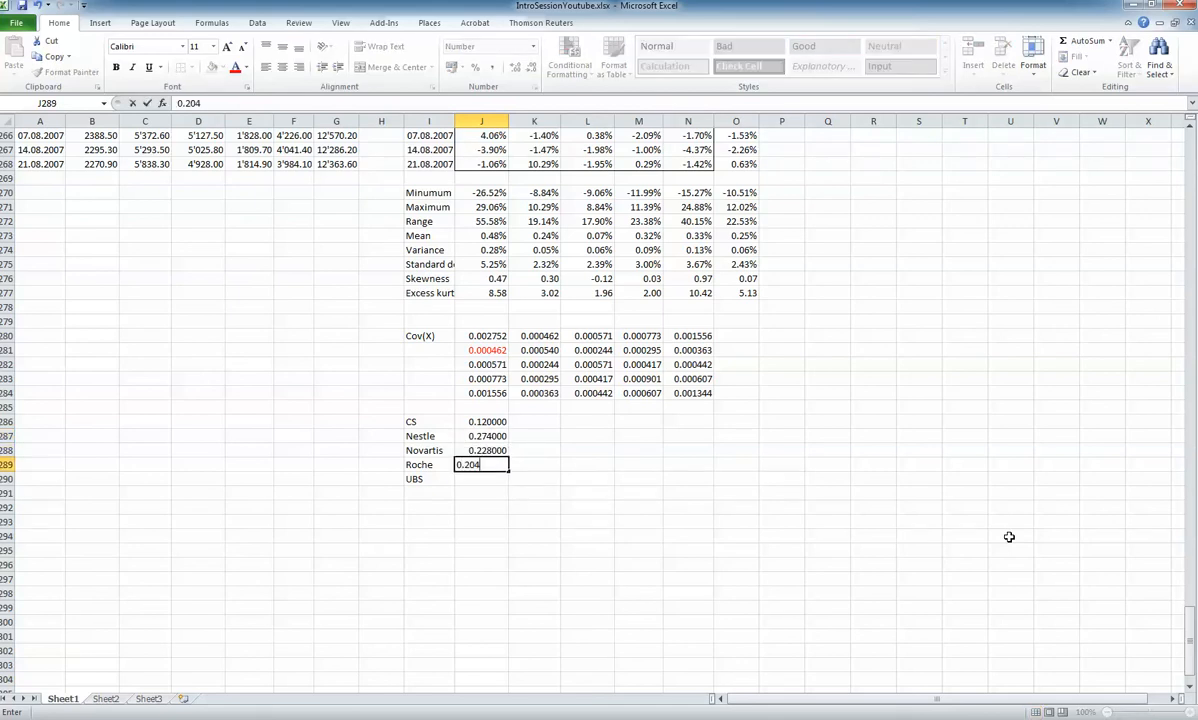
pyautogui.press('Return')
pyautogui.write('0.174')
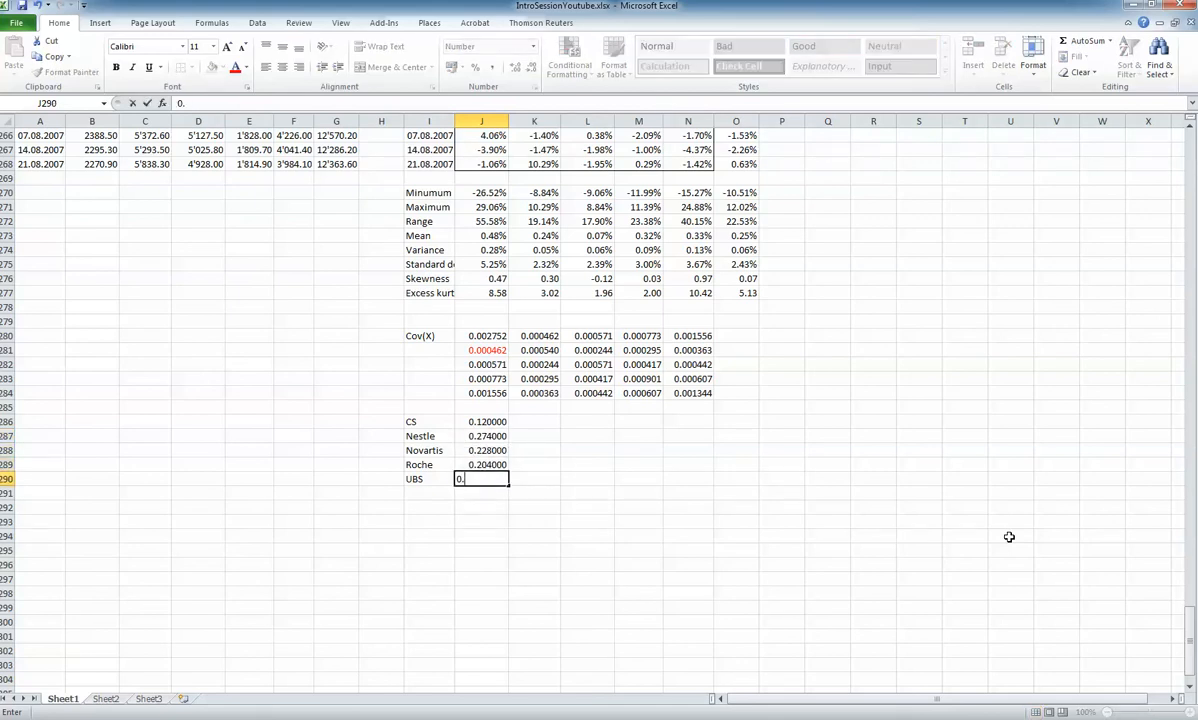
pyautogui.press('Return')
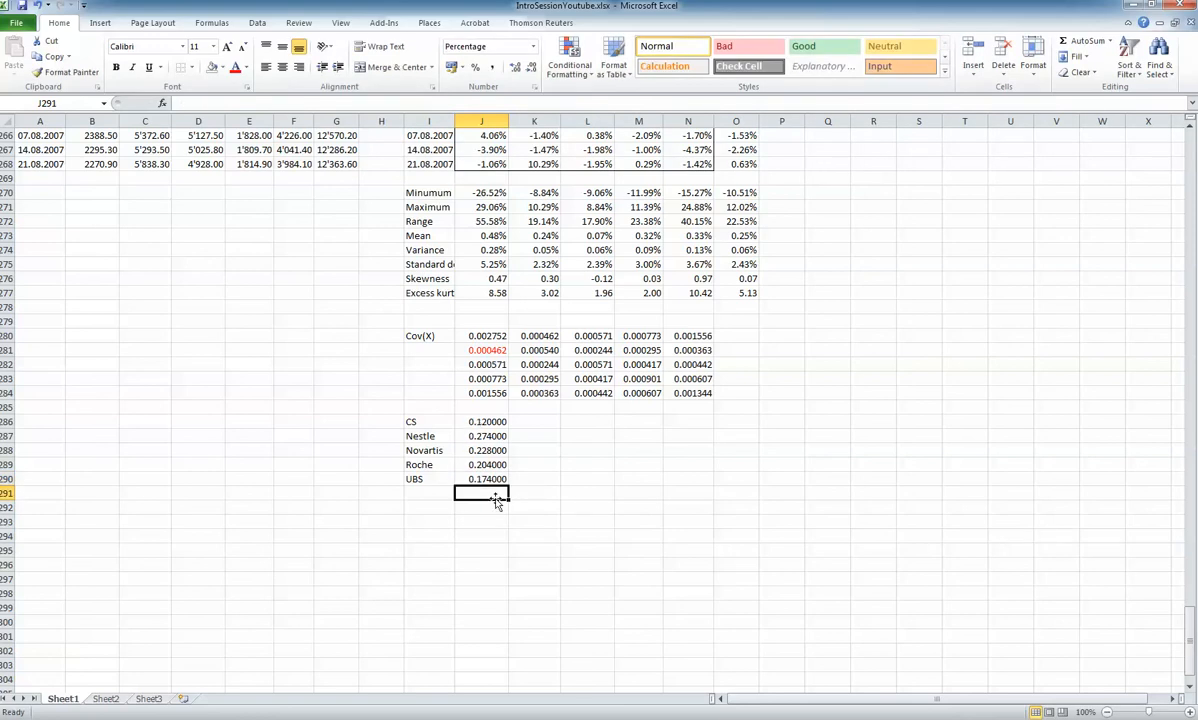
# Sum the weights J286:J290 in cell J291
pyautogui.write('=sum(')
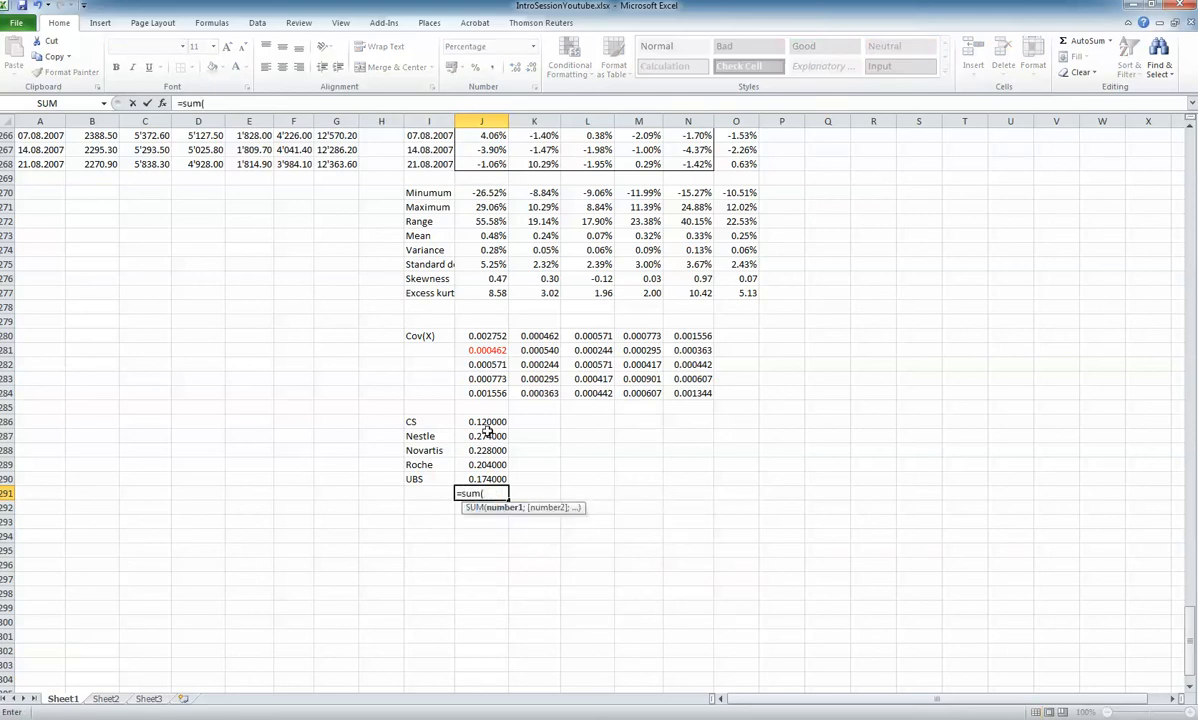
pyautogui.moveTo(487, 428); pyautogui.dragTo(485, 479)
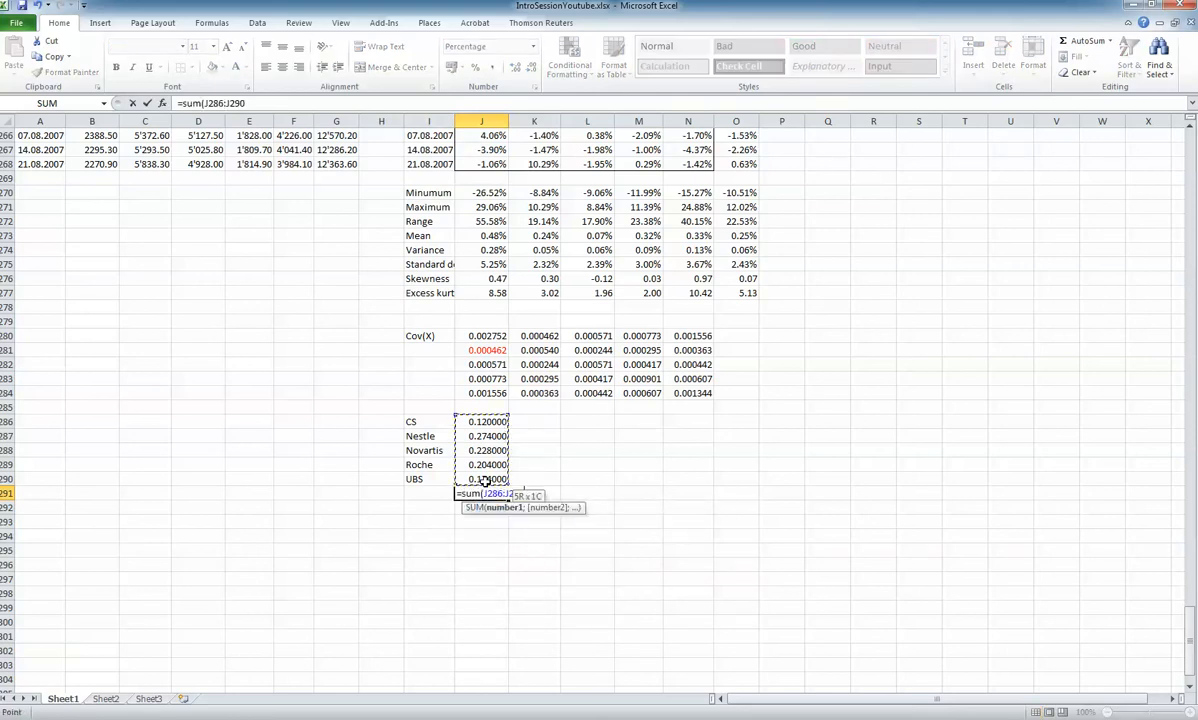
pyautogui.press('Return')
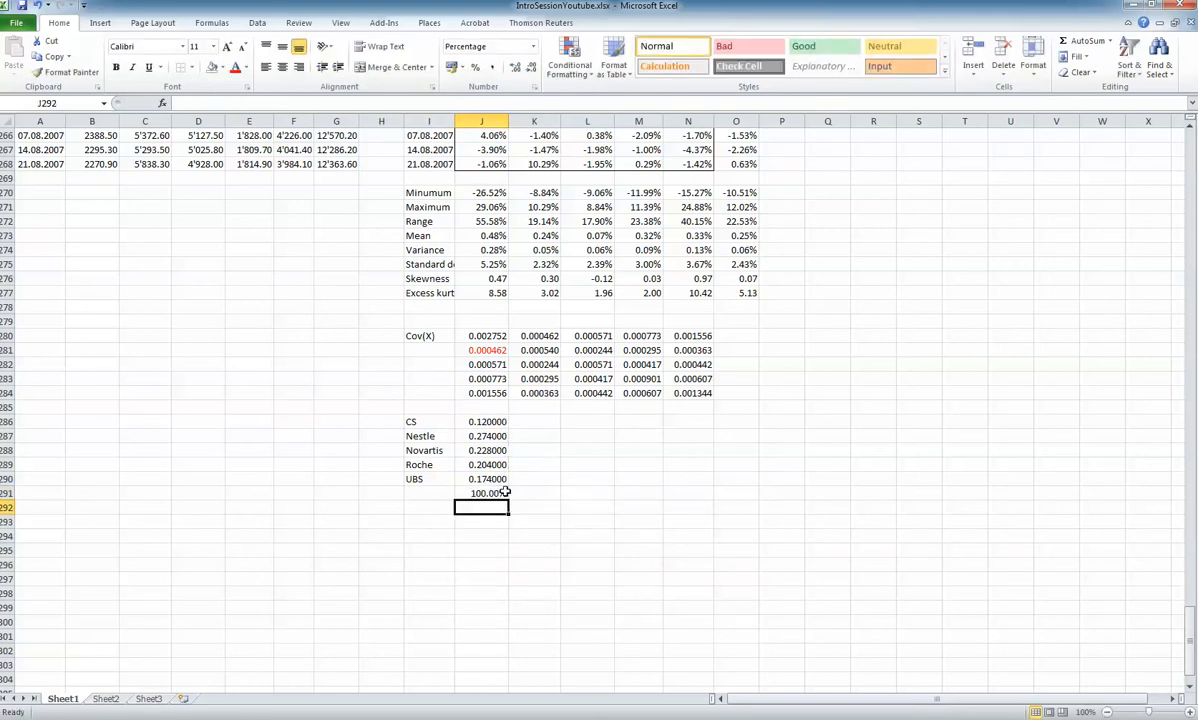
# Copy the number format of the UBS weight in J290 to the sum in J291
pyautogui.press('Up')
pyautogui.click(490, 479)
pyautogui.click(70, 72)
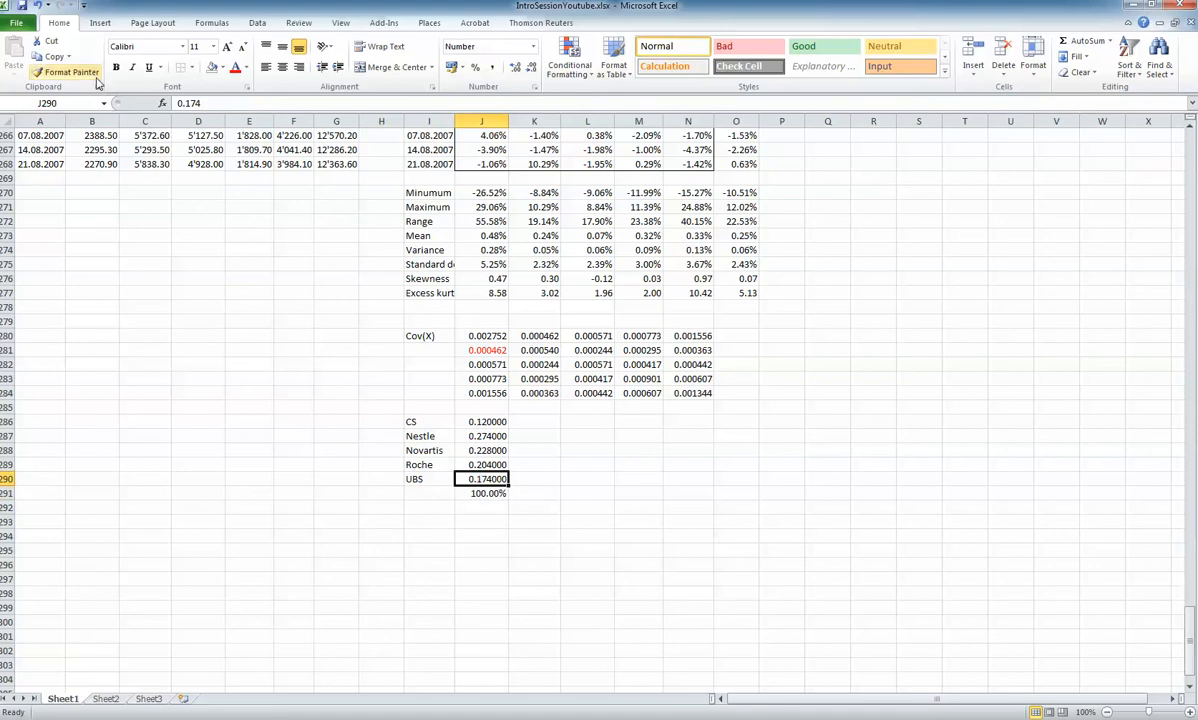
pyautogui.click(487, 493)
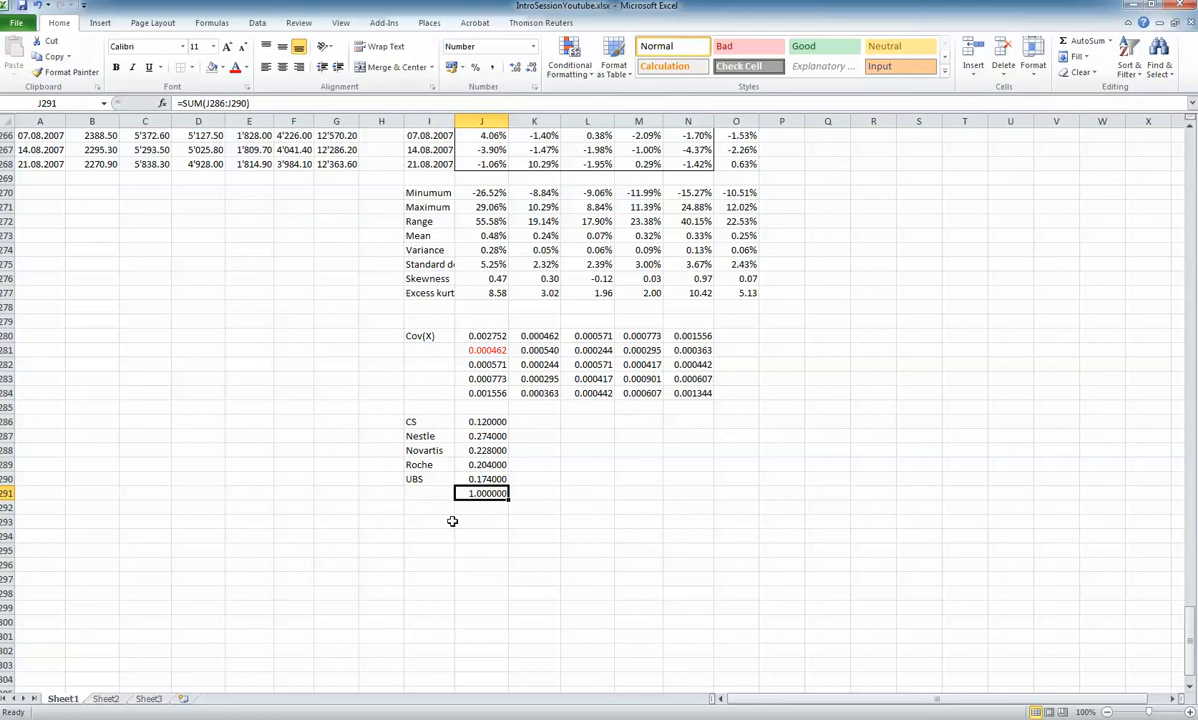
# Enter the labels "Portf mean" in I293 and "Portf var" in I294
pyautogui.press('Down')
pyautogui.press('Down')
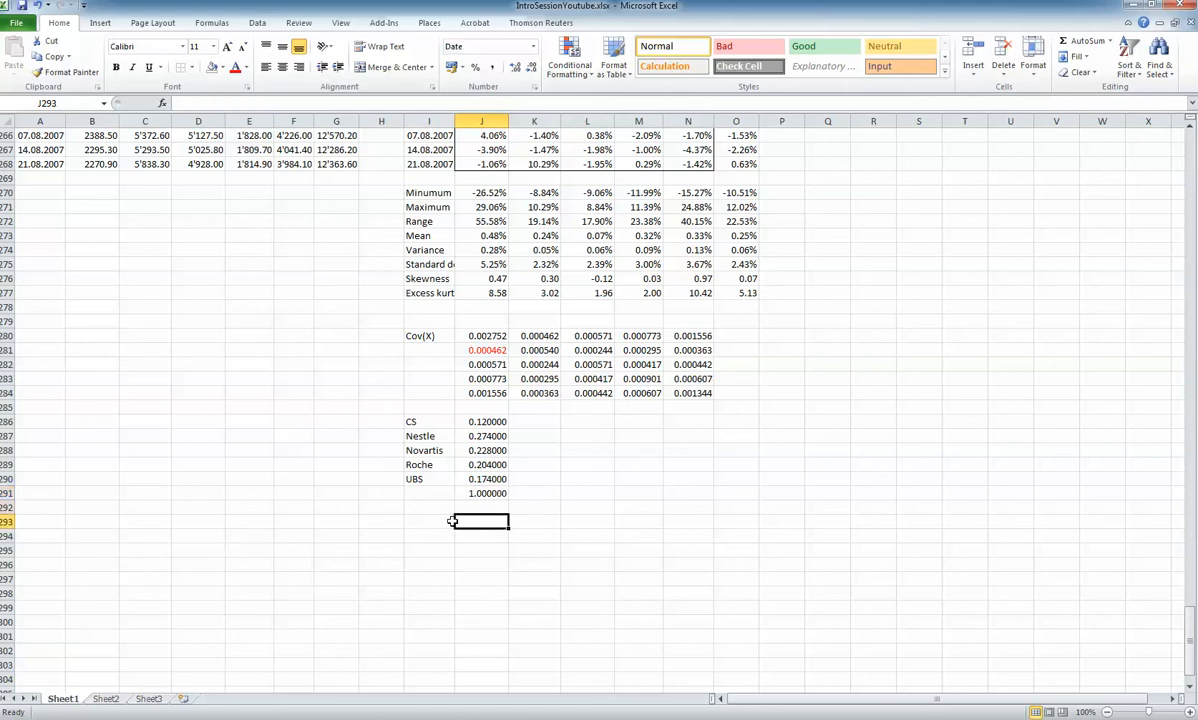
pyautogui.press('Left')
pyautogui.write('Portfol')
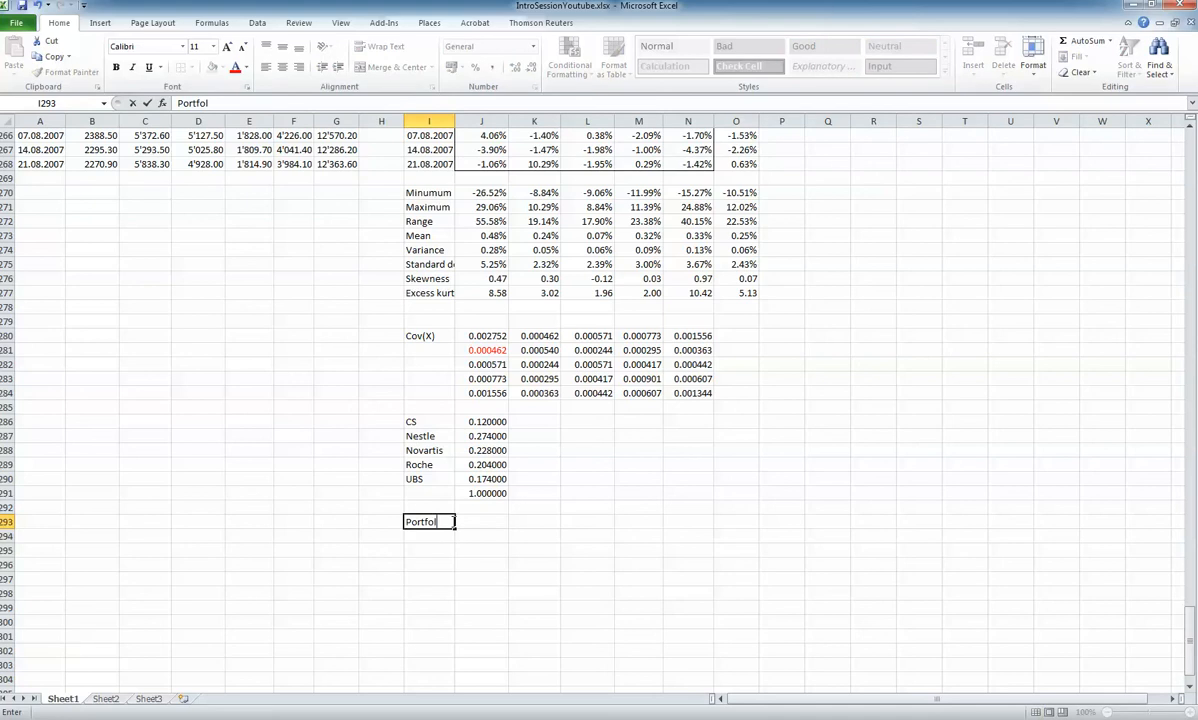
pyautogui.press('BackSpace')
pyautogui.press('BackSpace')
pyautogui.write('mean')
pyautogui.press('Return')
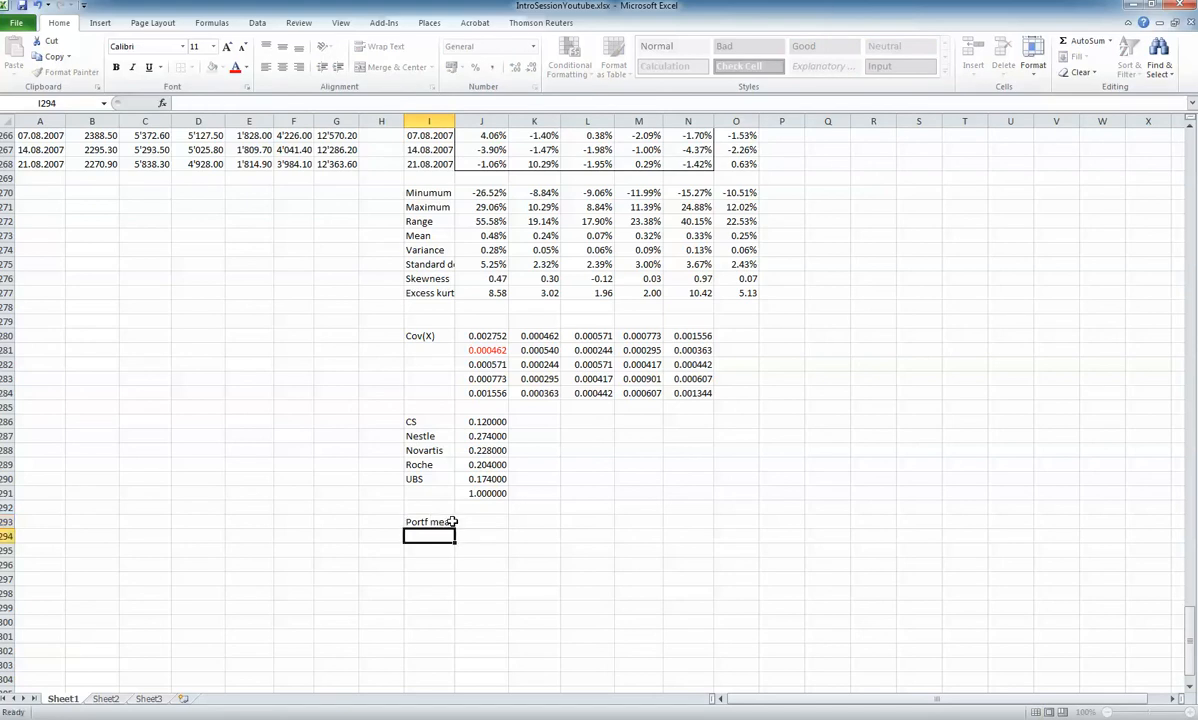
pyautogui.write('Portf var')
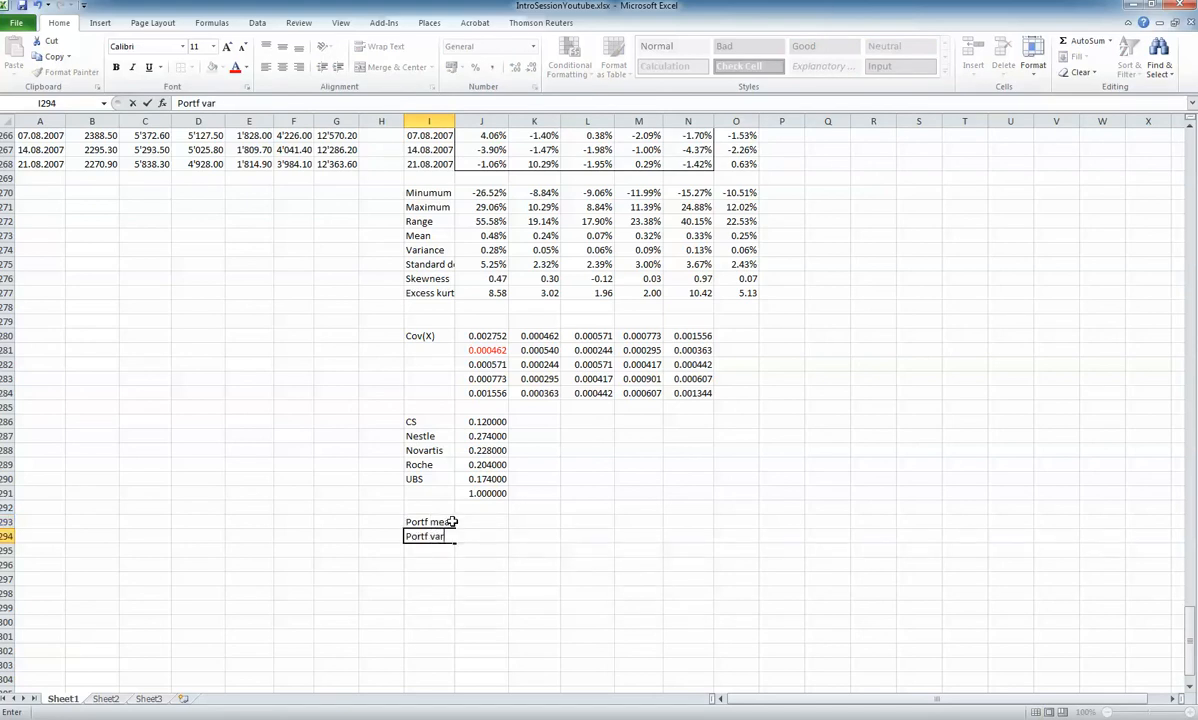
pyautogui.press('Return')
# Calculate the portfolio mean in J293 with the array formula MMULT(J273:N273;J286:J290)
pyautogui.click(456, 521)
pyautogui.write('=')
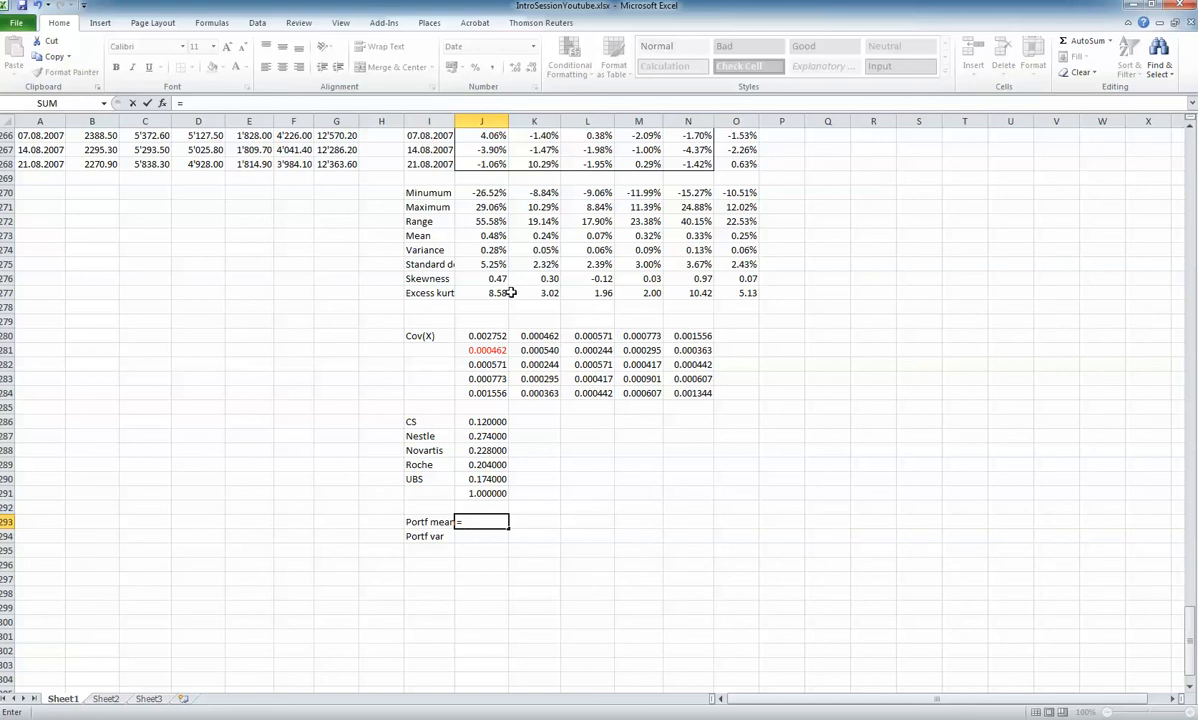
pyautogui.write('mmult(')
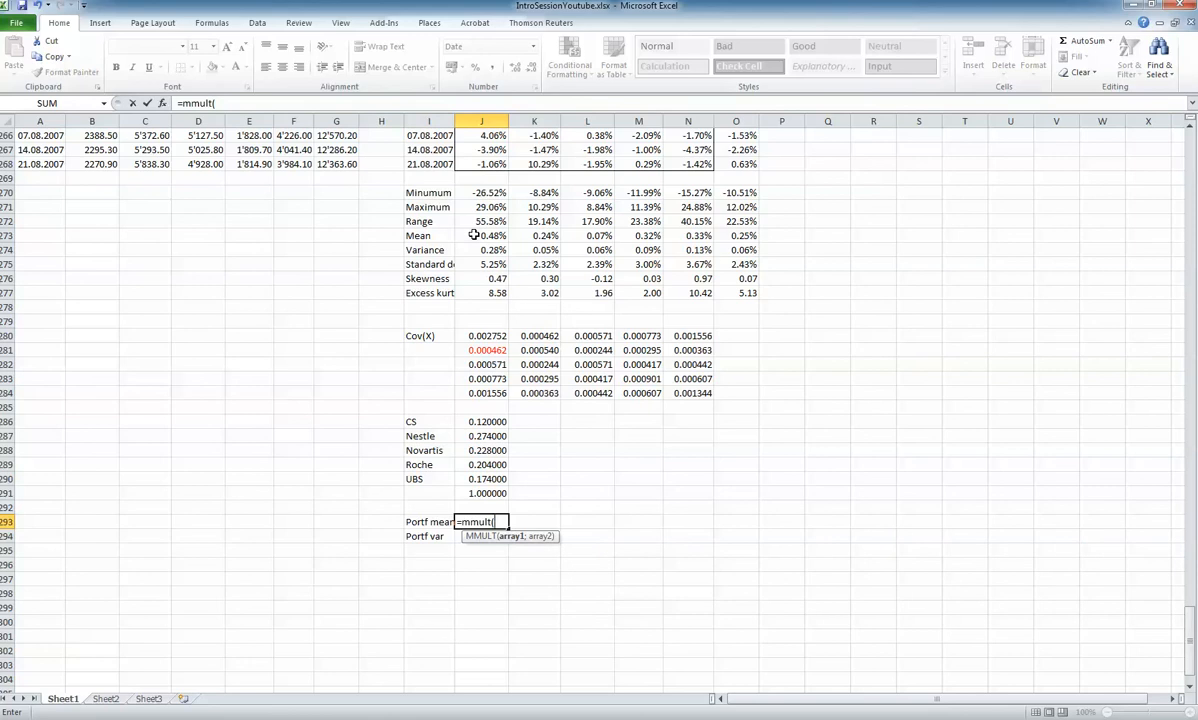
pyautogui.moveTo(489, 235); pyautogui.dragTo(686, 233)
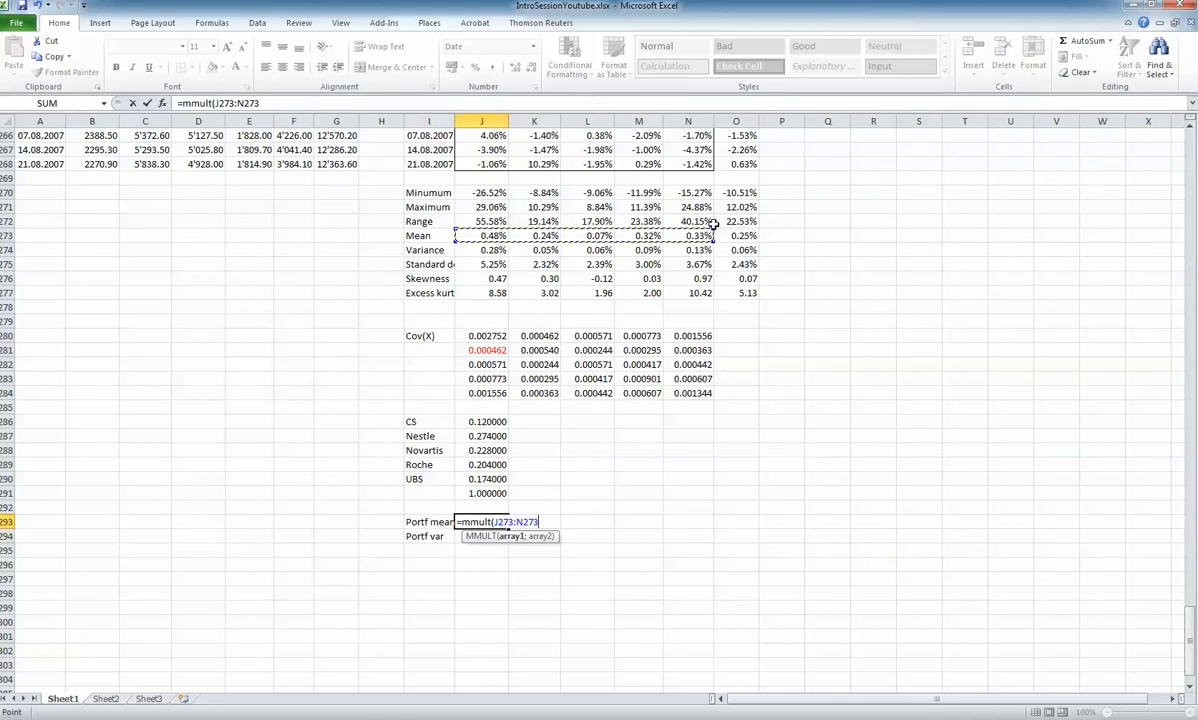
pyautogui.click(264, 104)
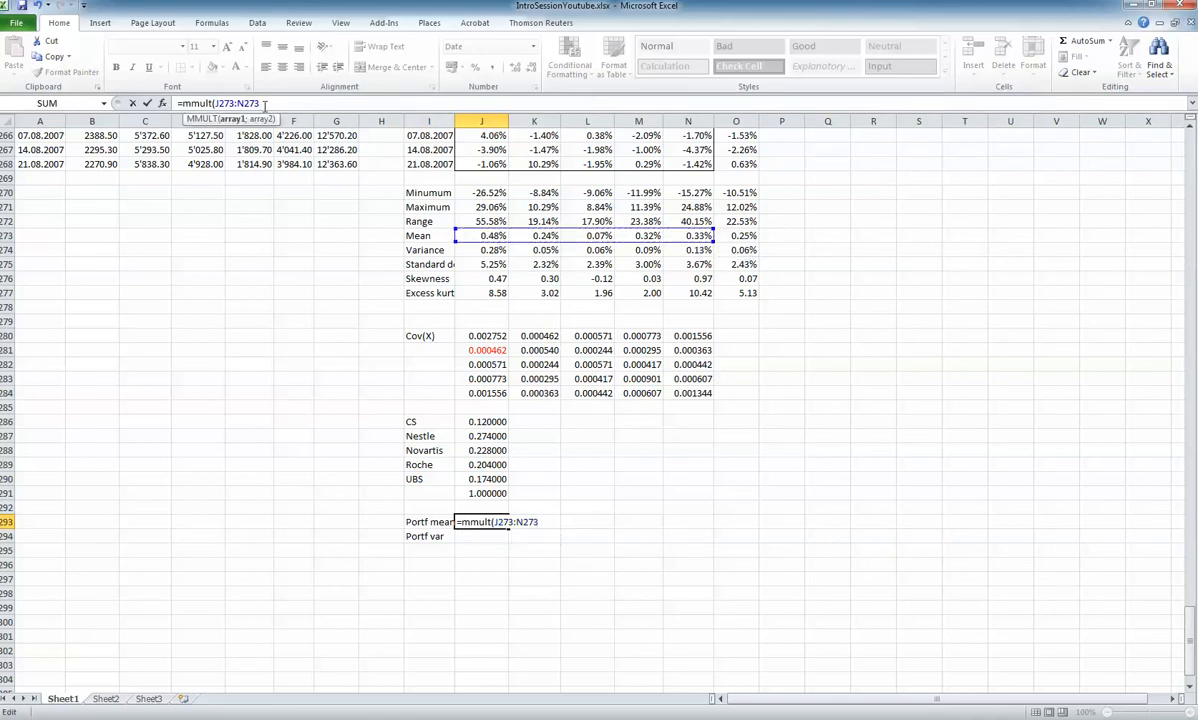
pyautogui.write(';')
pyautogui.moveTo(488, 421); pyautogui.dragTo(493, 479)
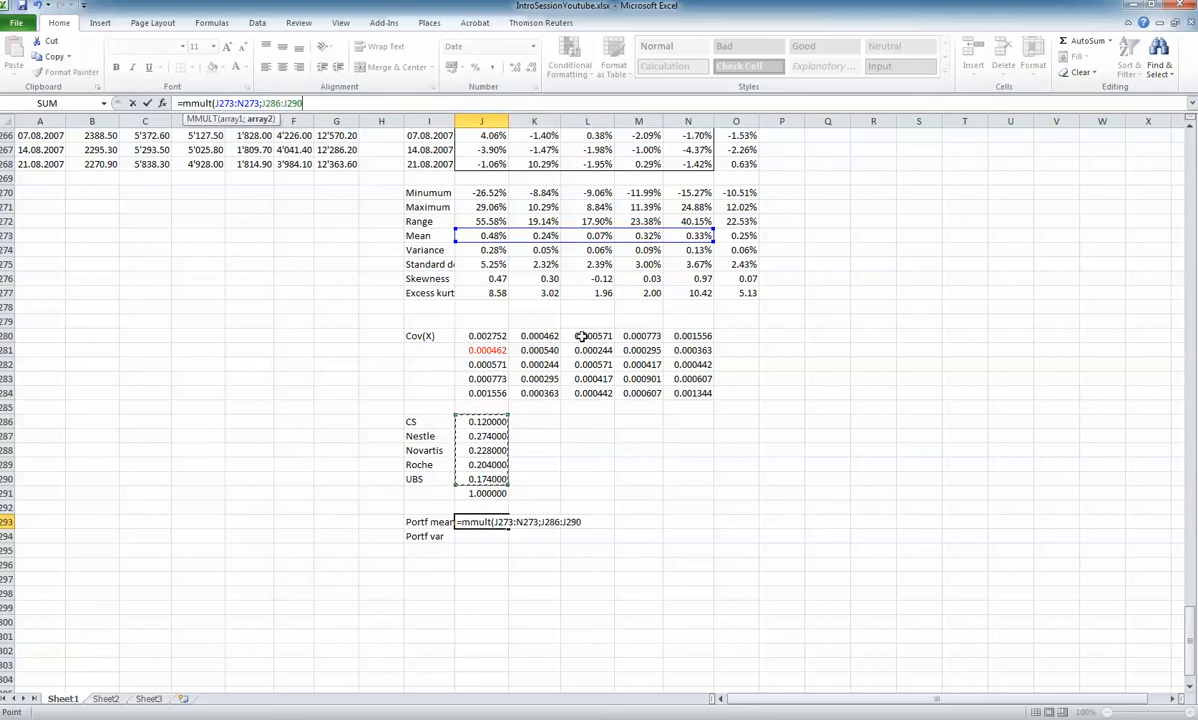
pyautogui.write(')')
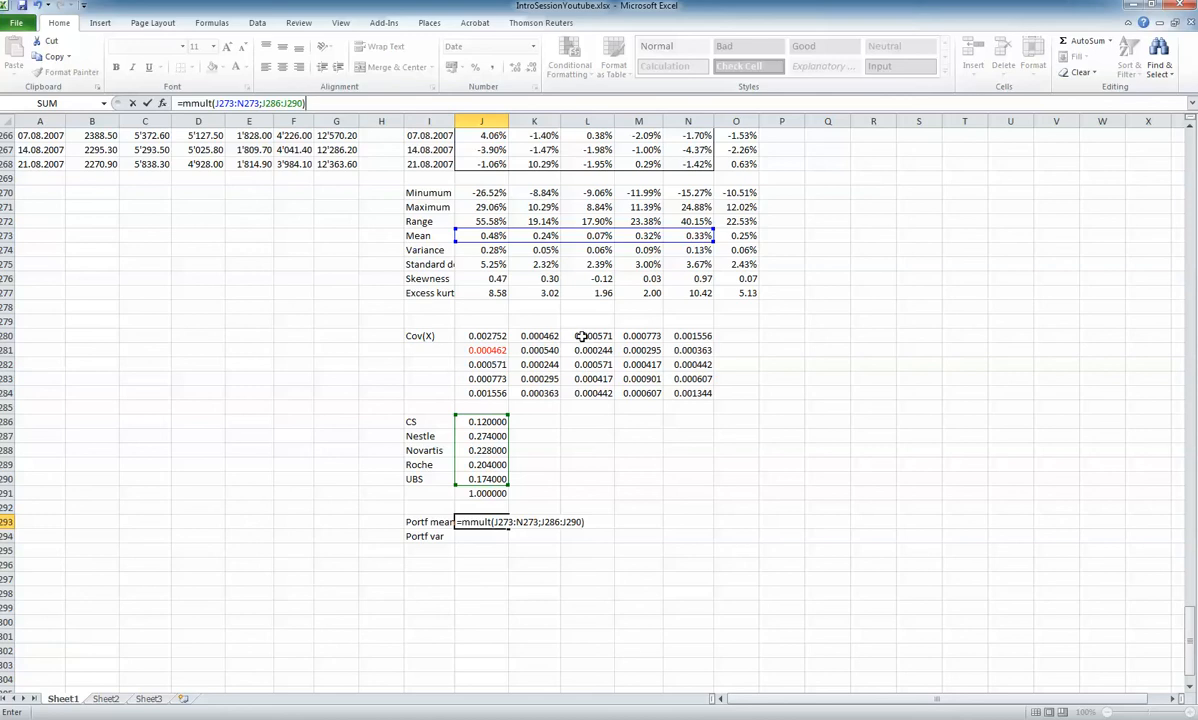
pyautogui.hotkey('ctrl', 'shift', 'Return')
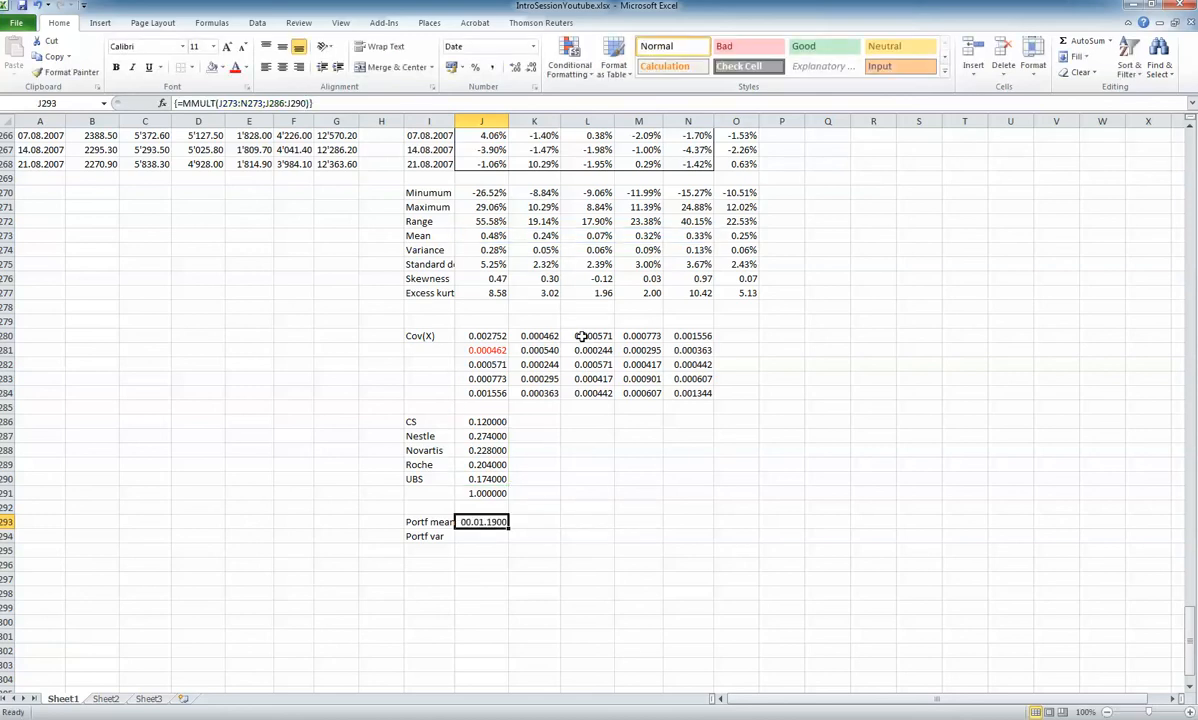
# Copy the number format of the weights' sum in J291 to the portfolio mean in J293
pyautogui.click(489, 493)
pyautogui.click(60, 72)
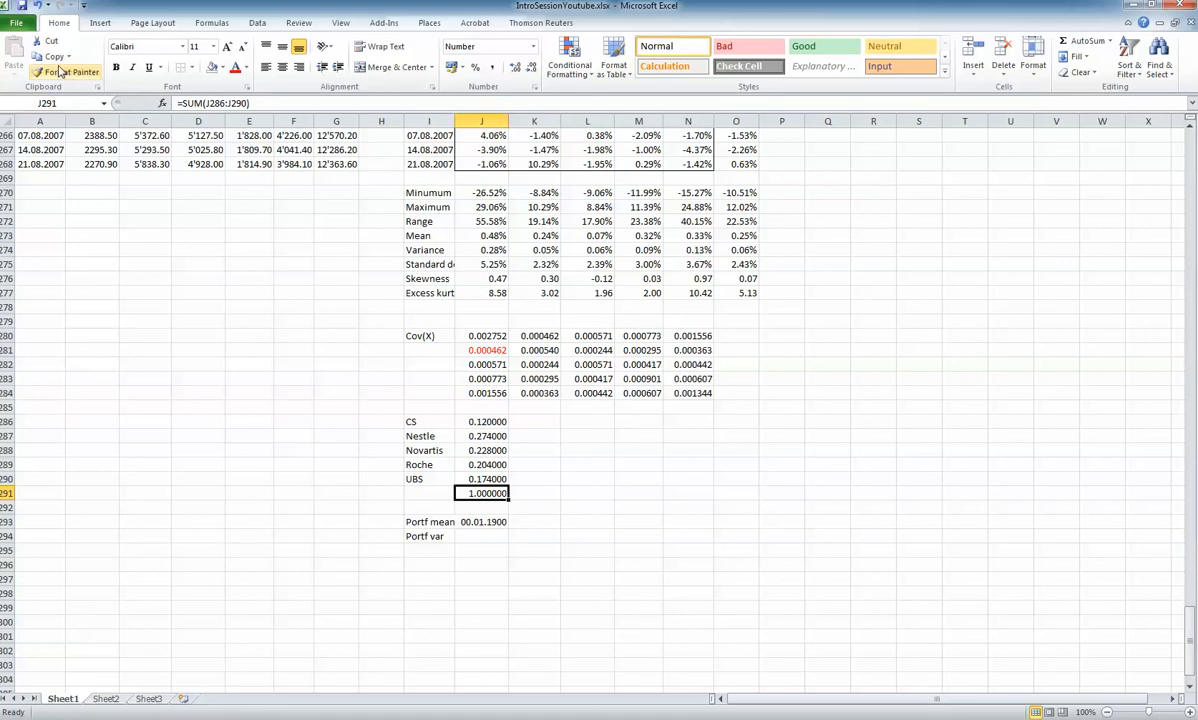
pyautogui.click(484, 522)
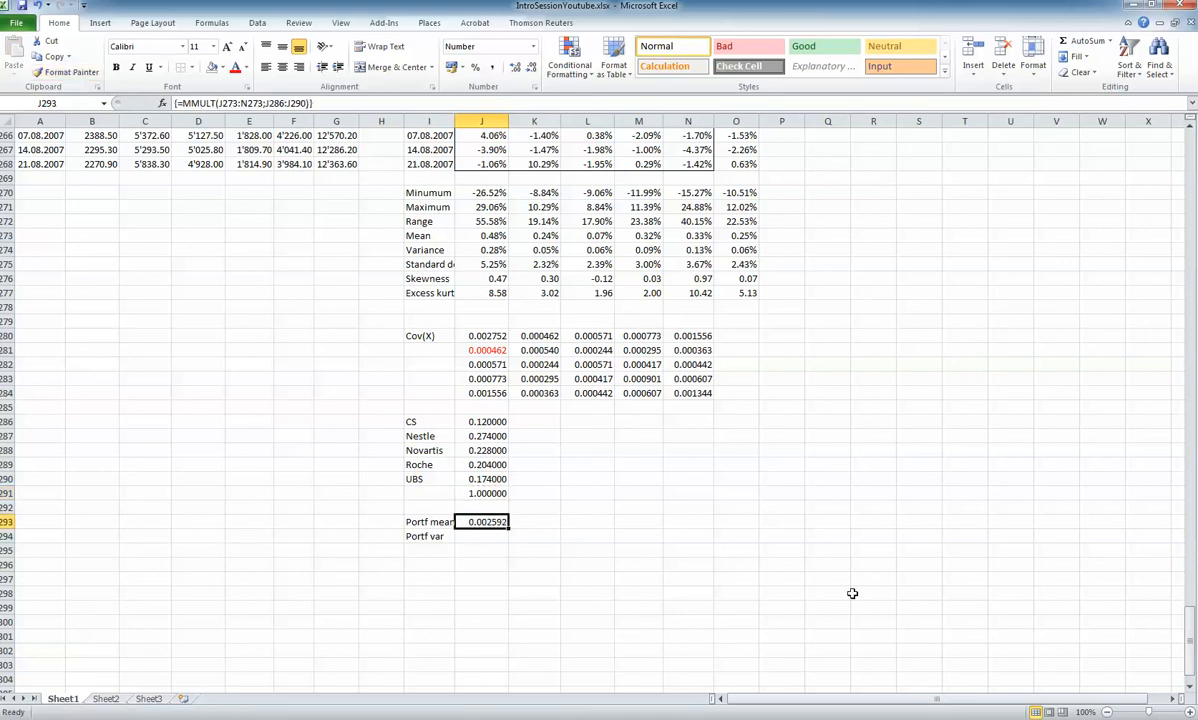
# Begin the portfolio variance formula in J294 with two nested MMULT functions and TRANSPOSE(J286:J290) as the inner one's first array
pyautogui.click(476, 537)
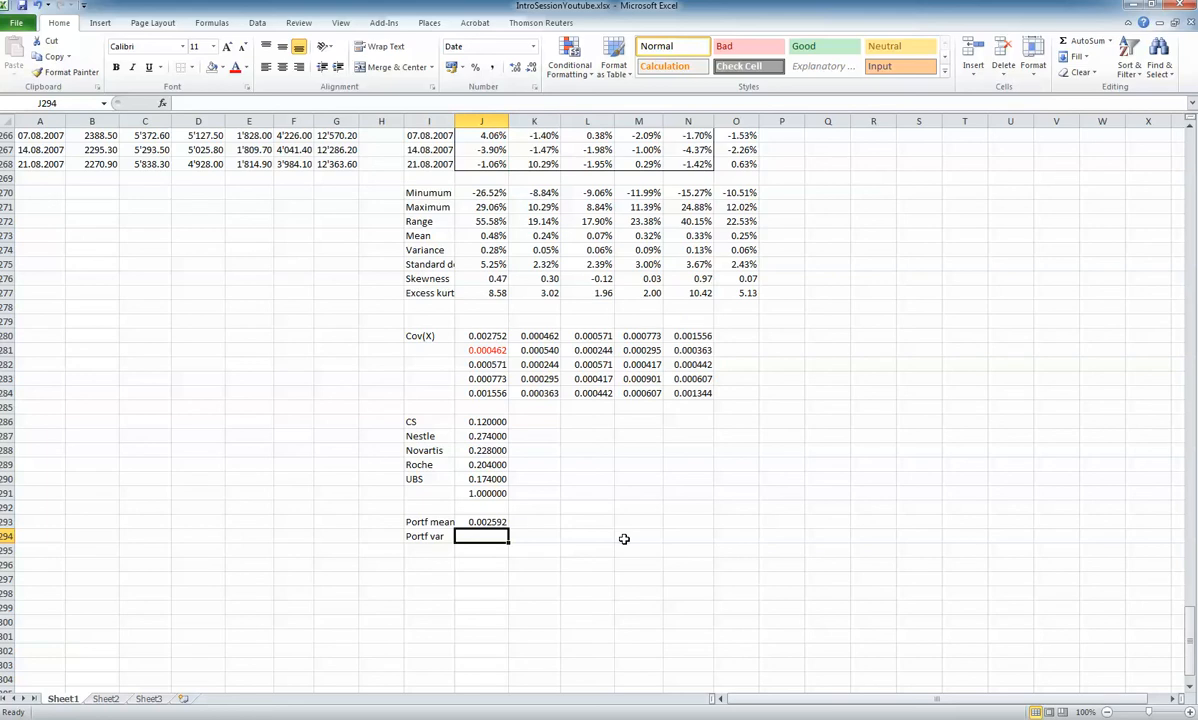
pyautogui.write('=')
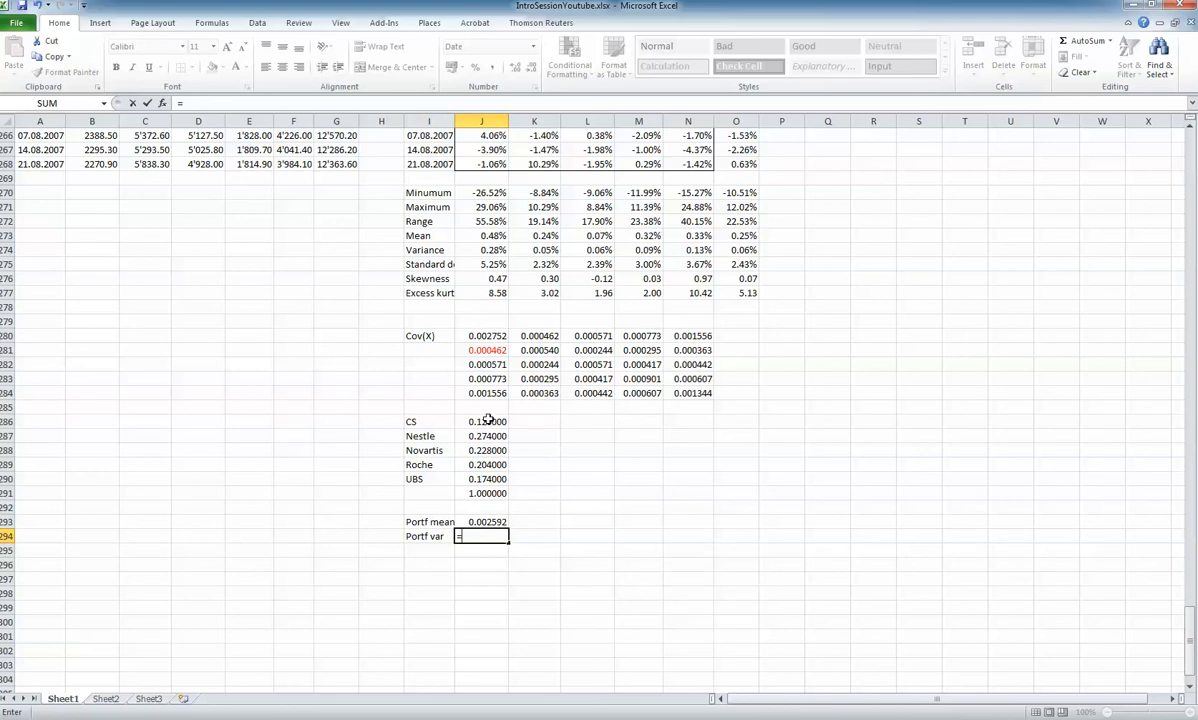
pyautogui.write('mmult(')
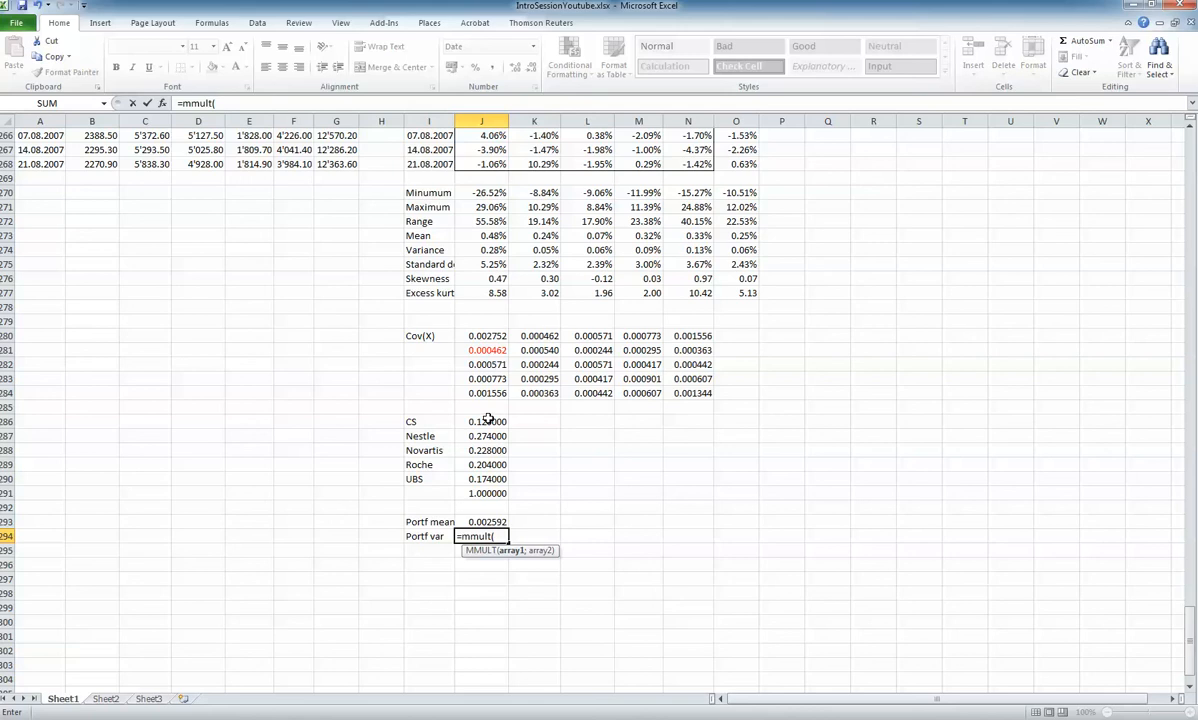
pyautogui.write('mmul')
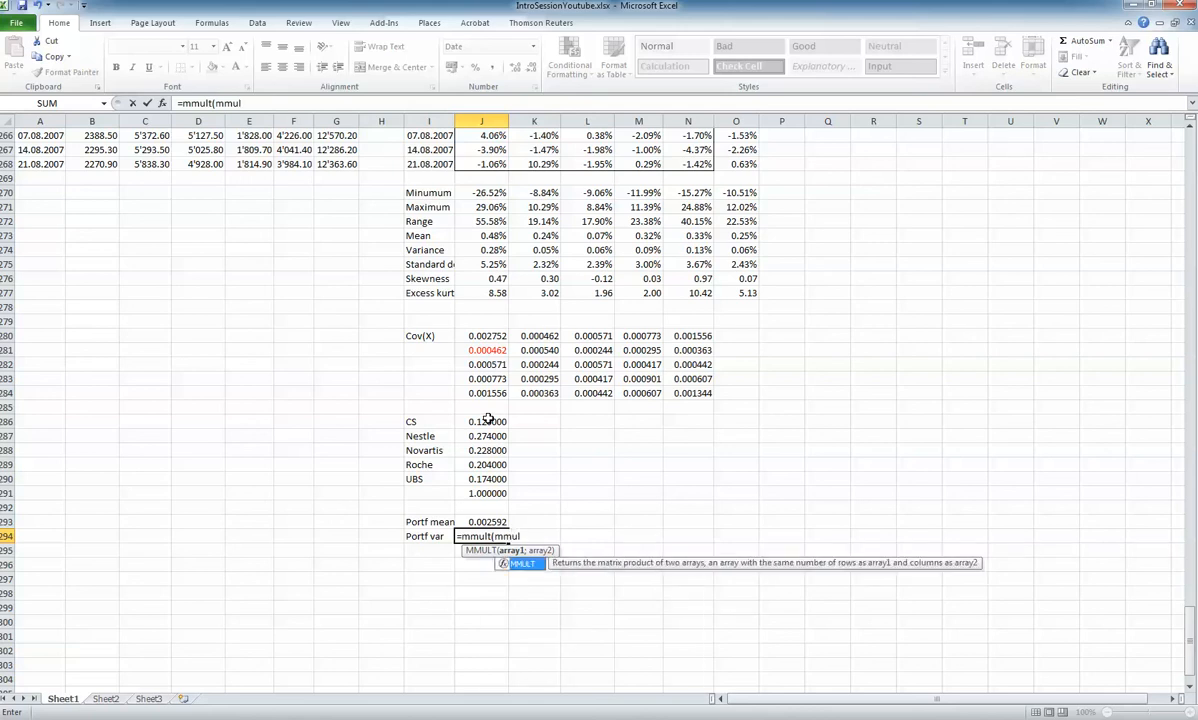
pyautogui.write('t(')
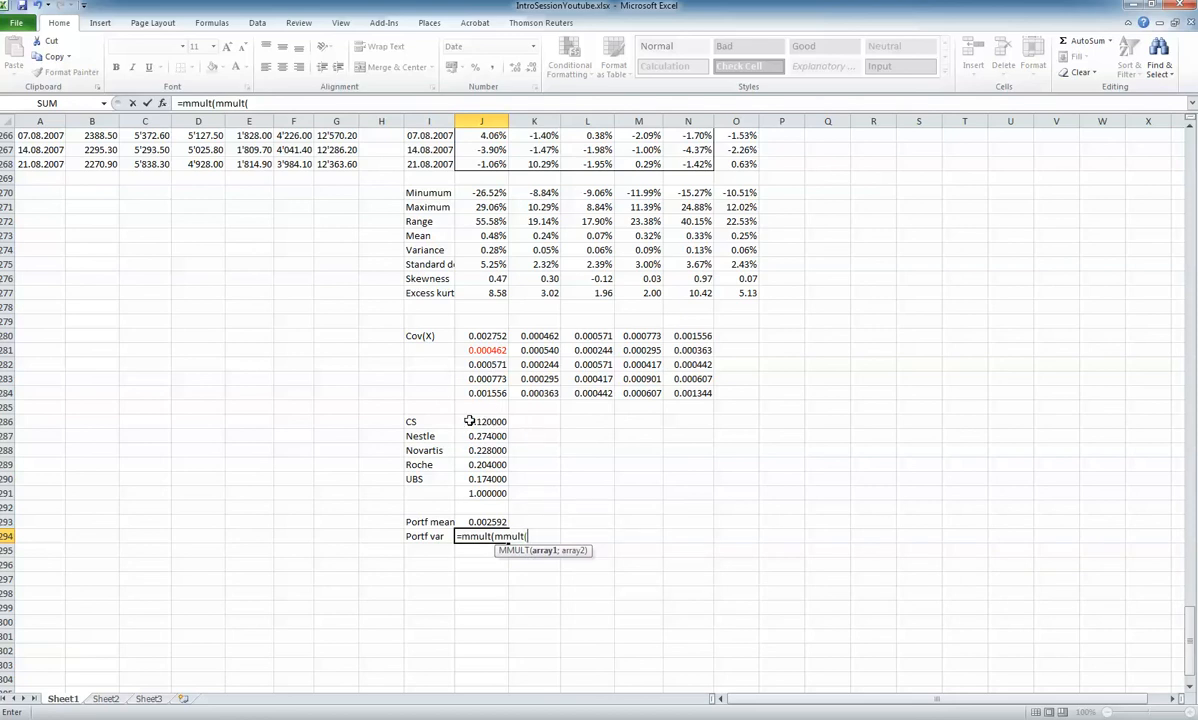
pyautogui.click(263, 105)
pyautogui.write('tran')
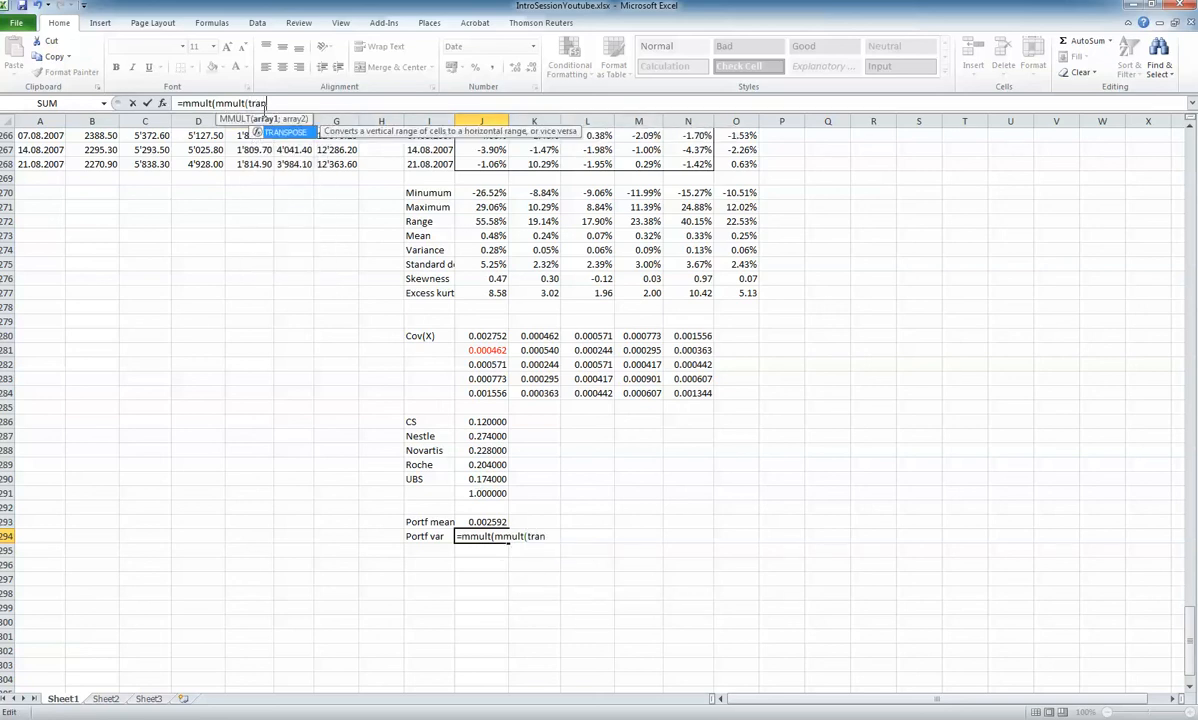
pyautogui.write('spose(')
pyautogui.moveTo(487, 421); pyautogui.dragTo(492, 480)
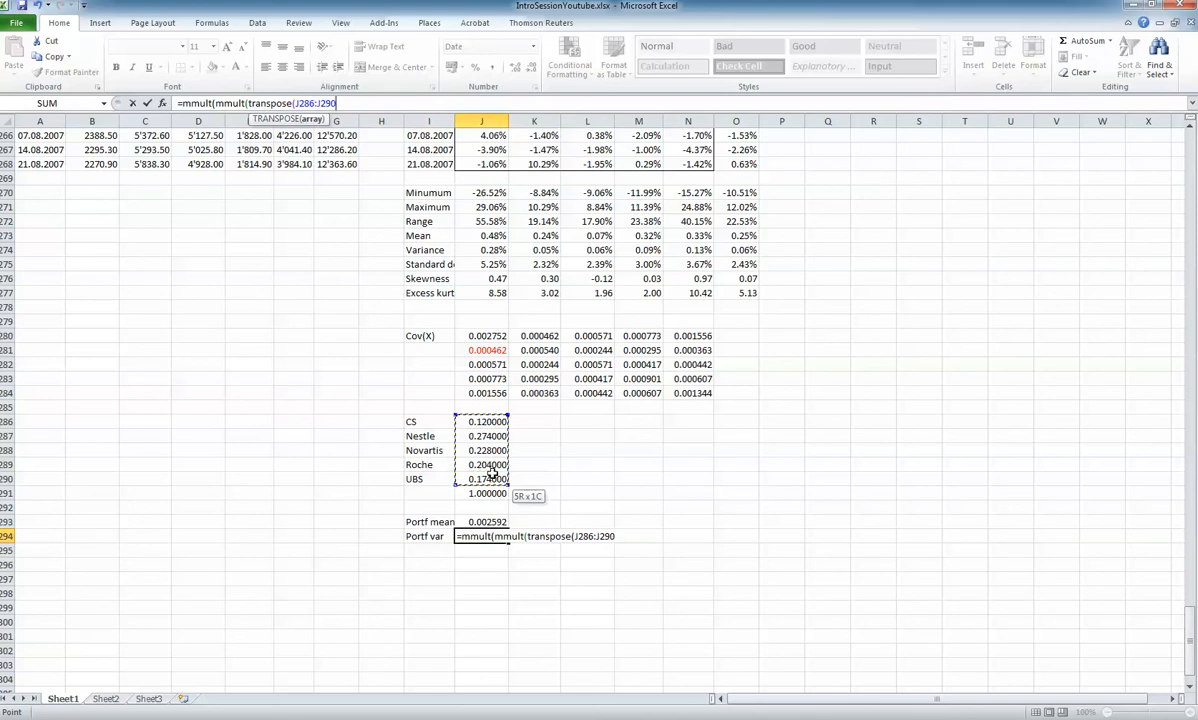
pyautogui.write(')')
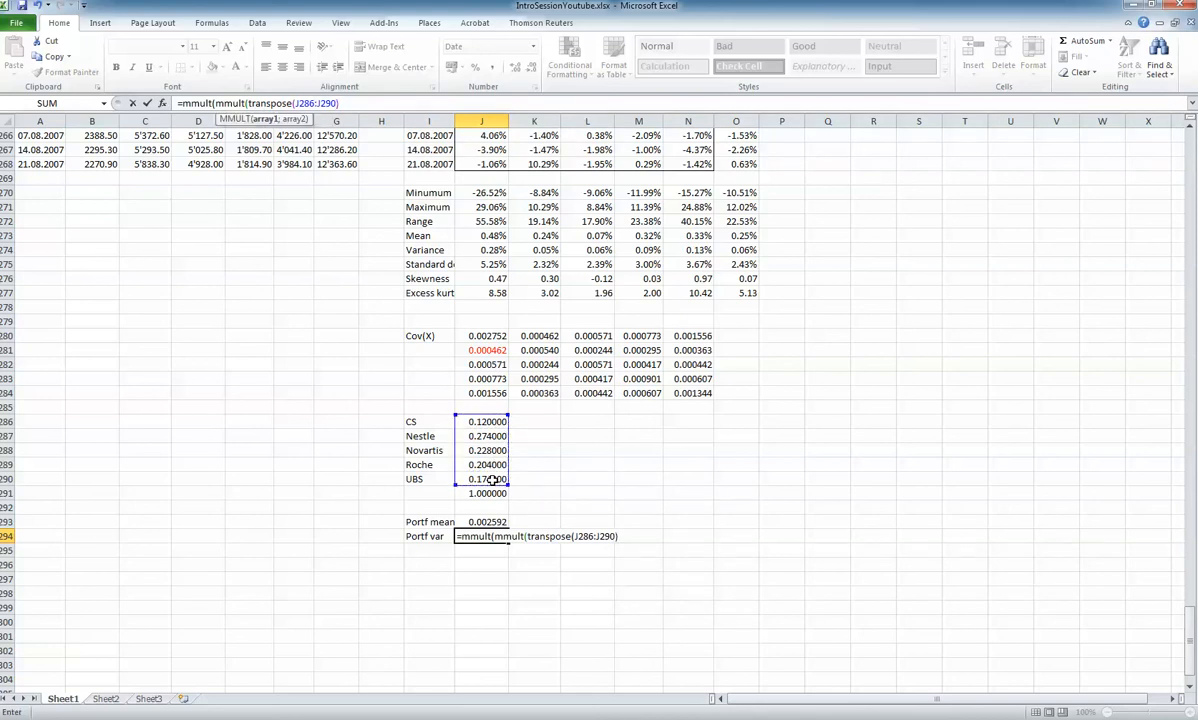
pyautogui.write(',')
pyautogui.click(492, 340)
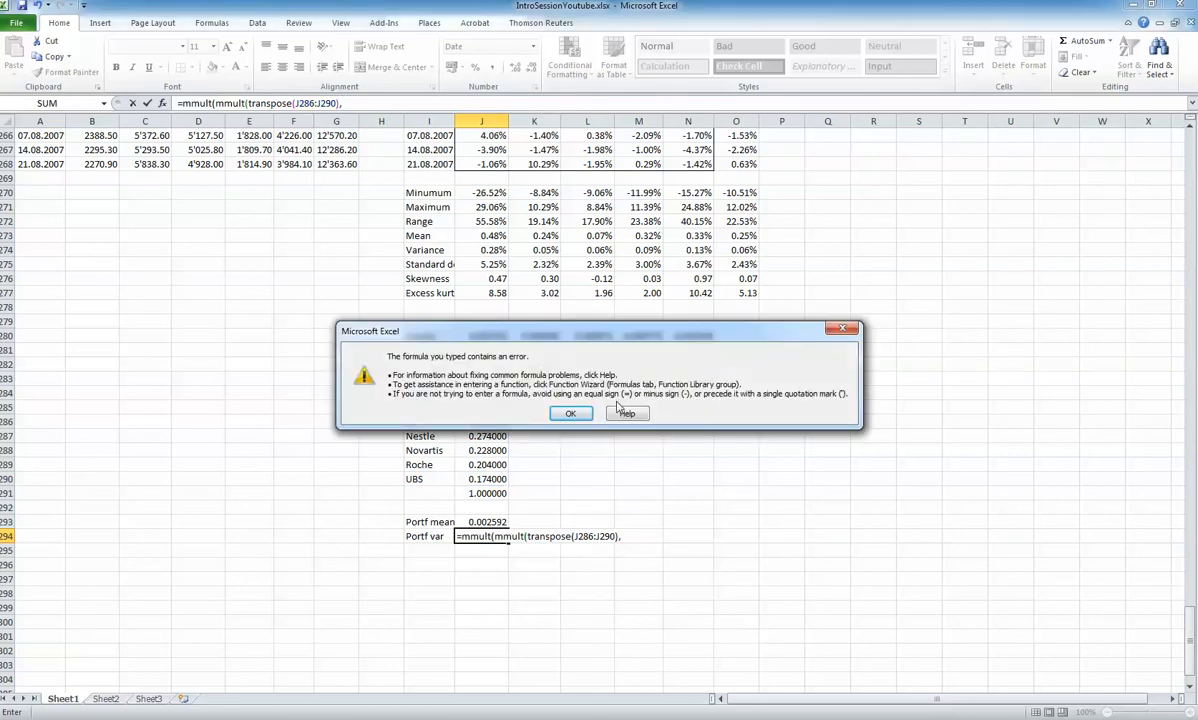
pyautogui.click(570, 413)
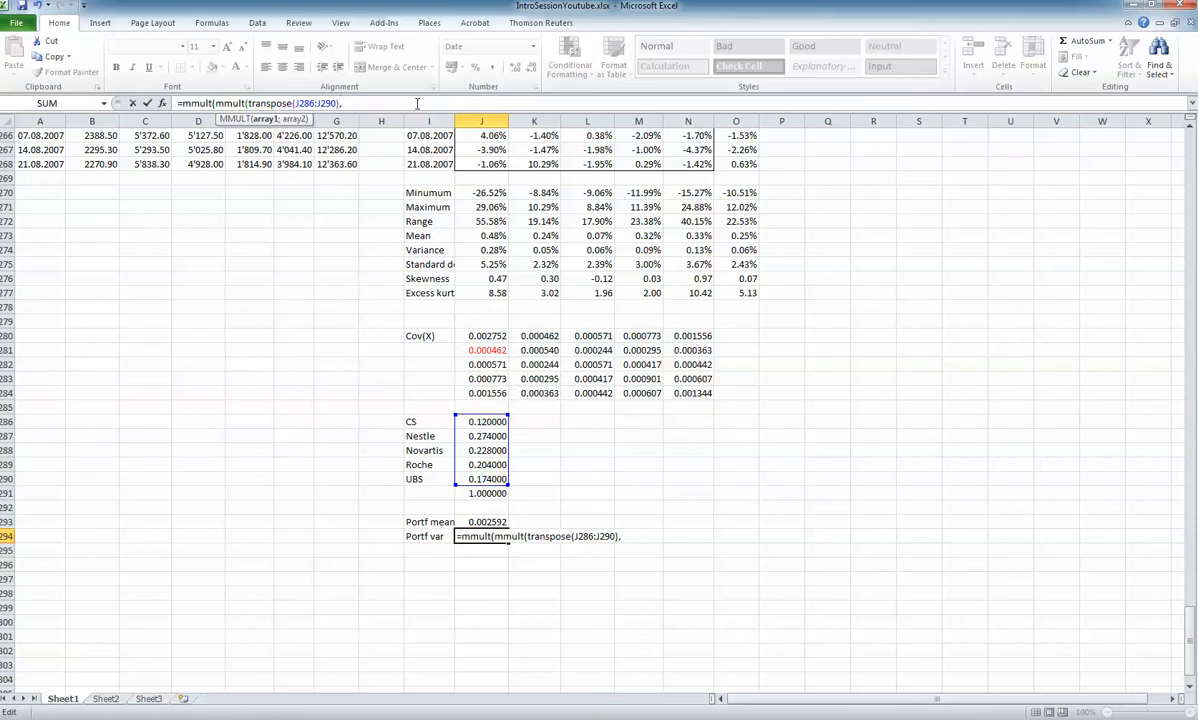
pyautogui.press('BackSpace')
# Complete J294 as an array formula, with covariance matrix J280:N284 as the inner MMULT's second array and weights J286:J290 as the outer one's
pyautogui.write(';')
pyautogui.moveTo(482, 336); pyautogui.dragTo(669, 389)
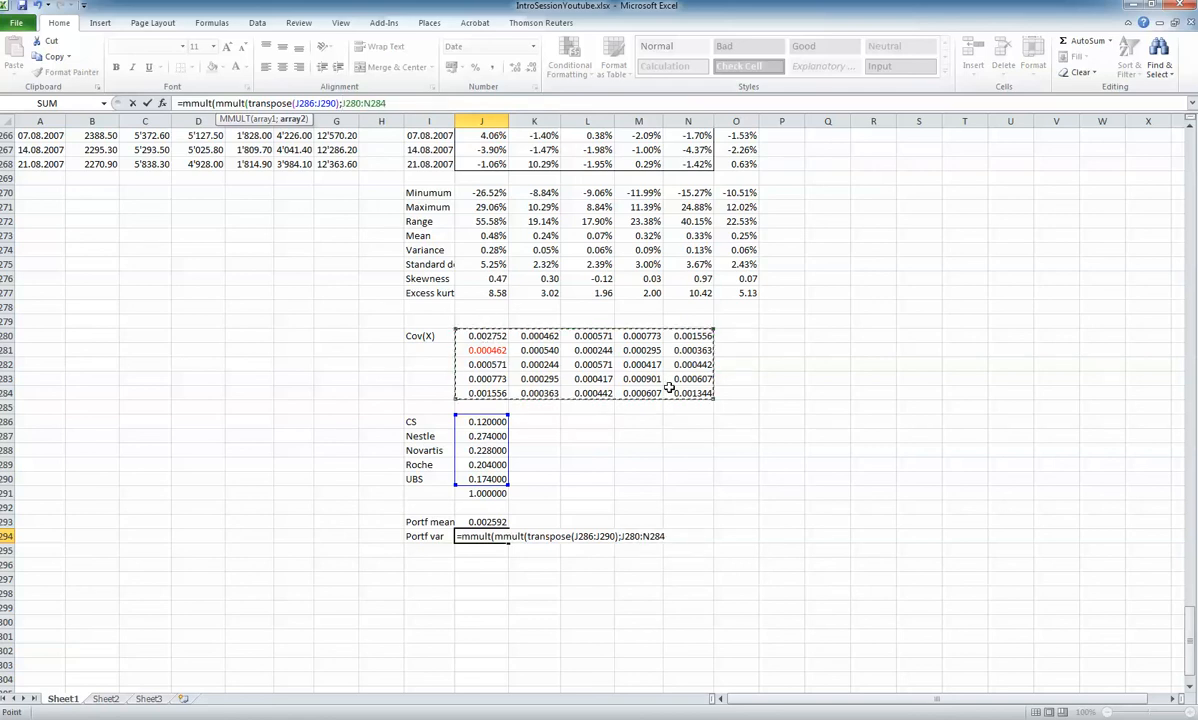
pyautogui.write(')')
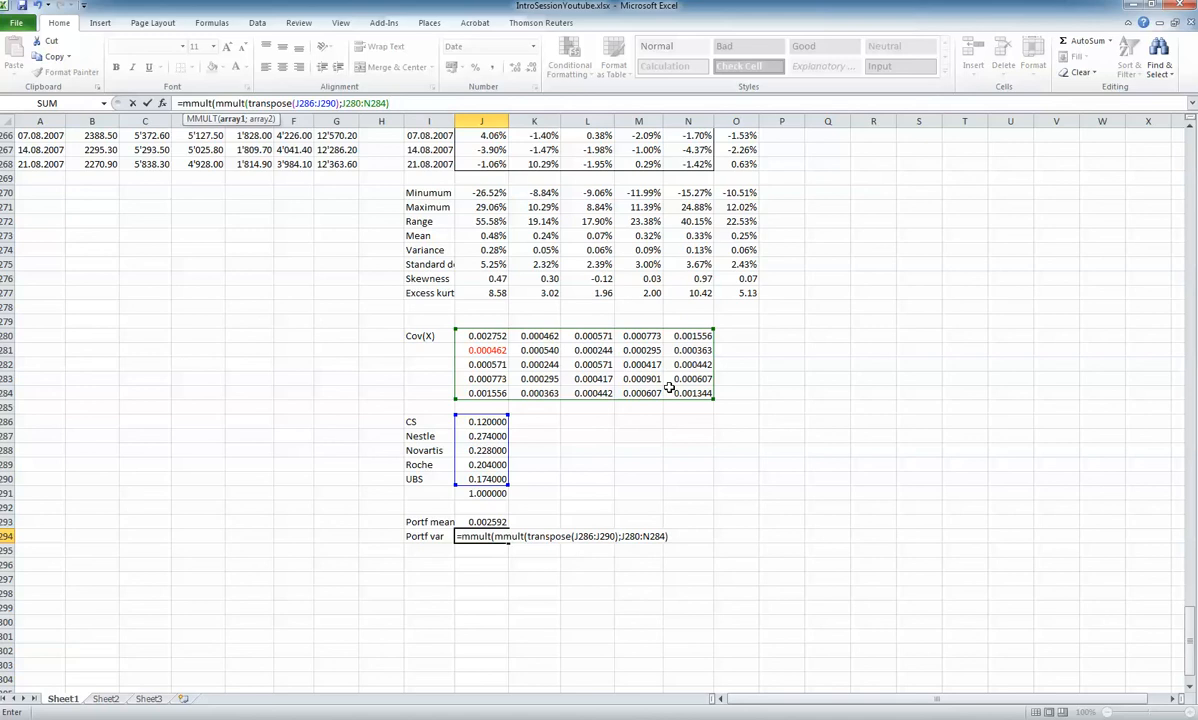
pyautogui.write(';')
pyautogui.moveTo(483, 421); pyautogui.dragTo(487, 479)
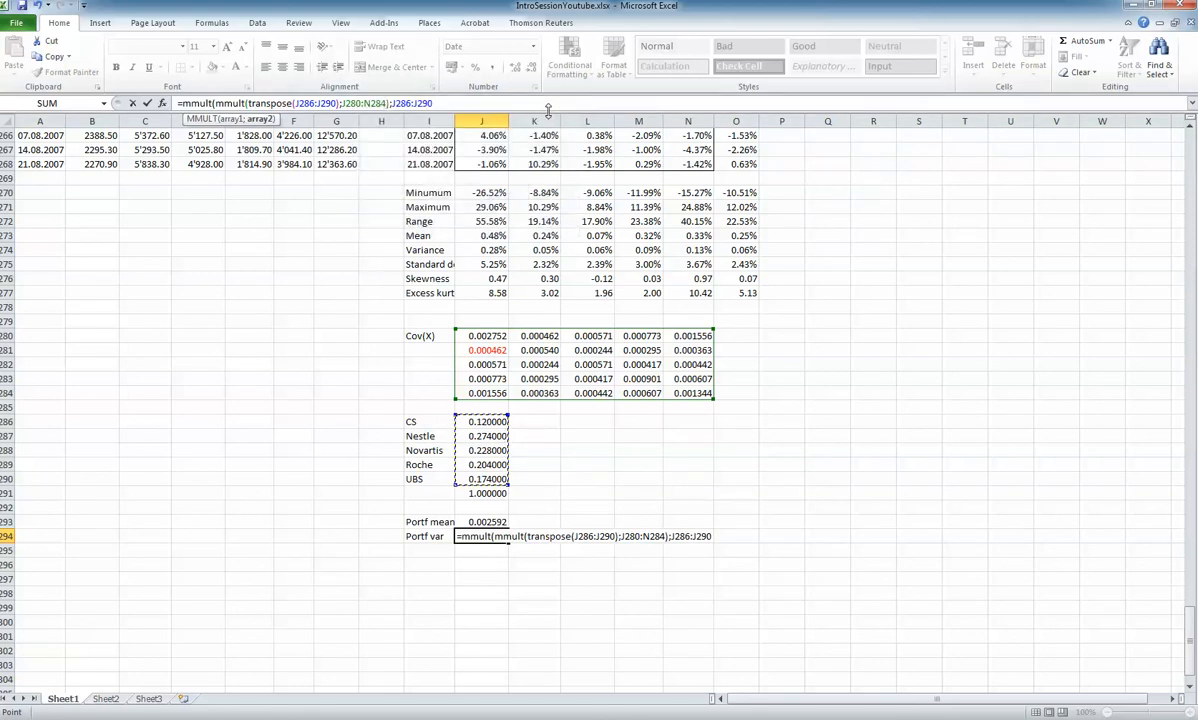
pyautogui.write(')')
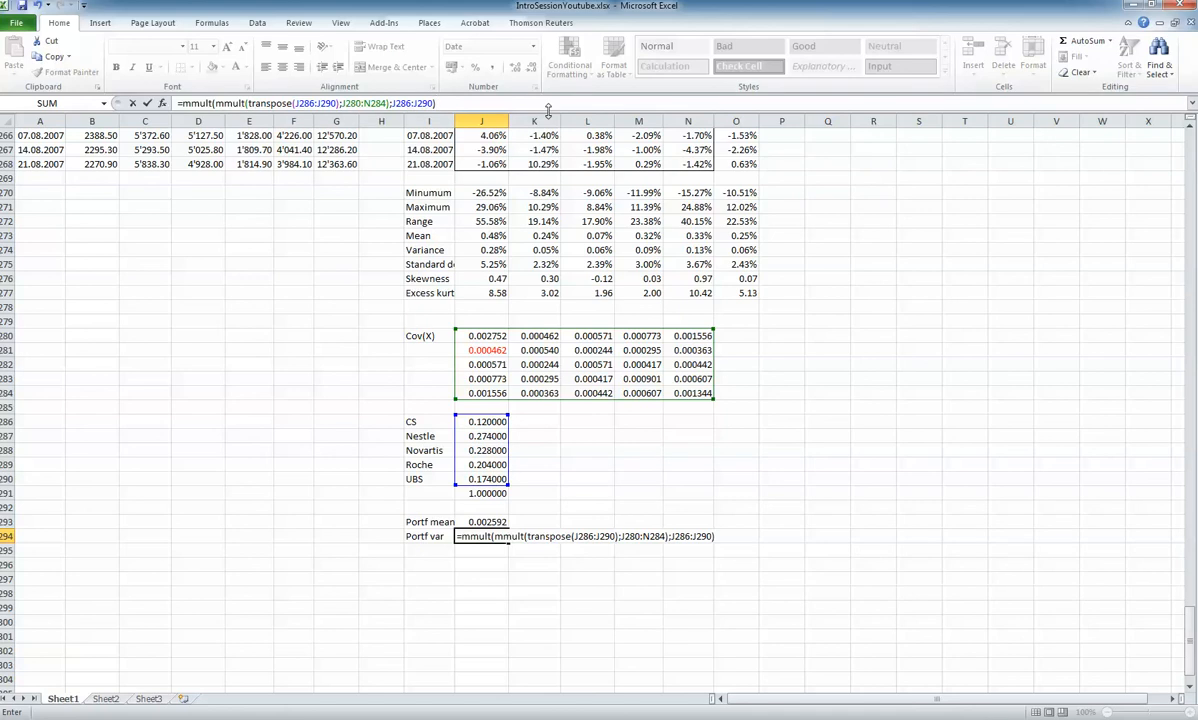
pyautogui.write(')')
pyautogui.press('BackSpace')
pyautogui.hotkey('ctrl', 'shift', 'Return')
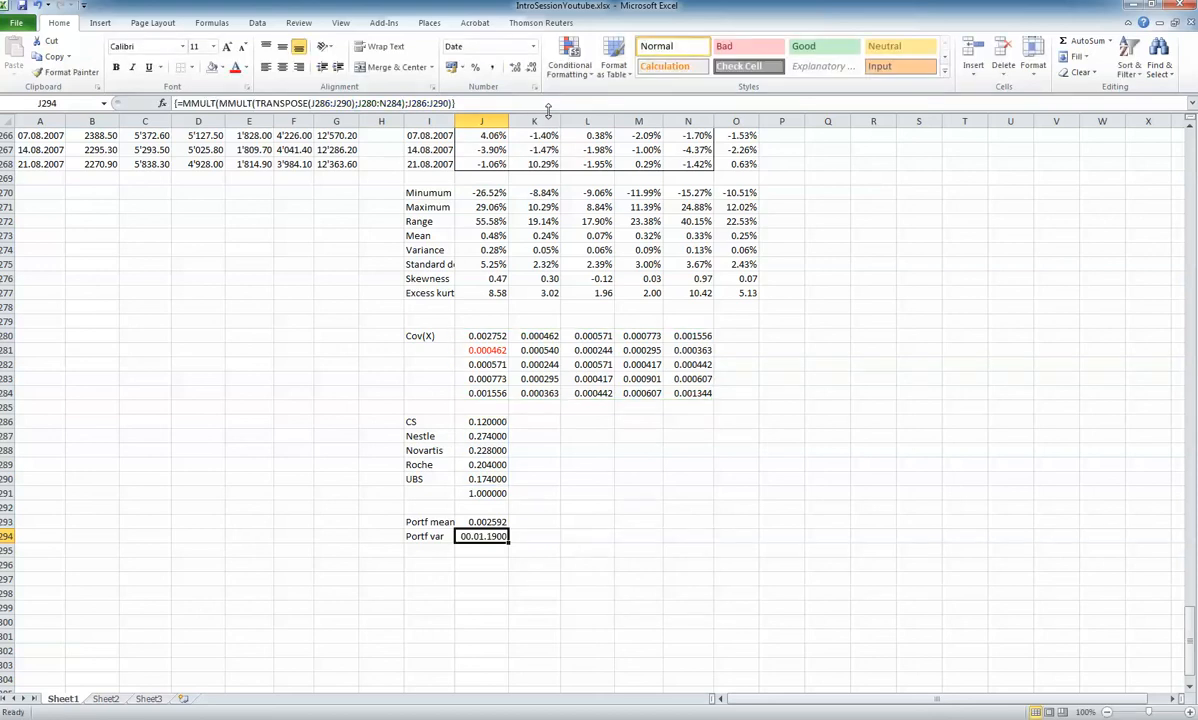
# Format the portfolio variance in J294 as a number with four decimal places
pyautogui.rightClick(496, 537)
pyautogui.click(546, 481)
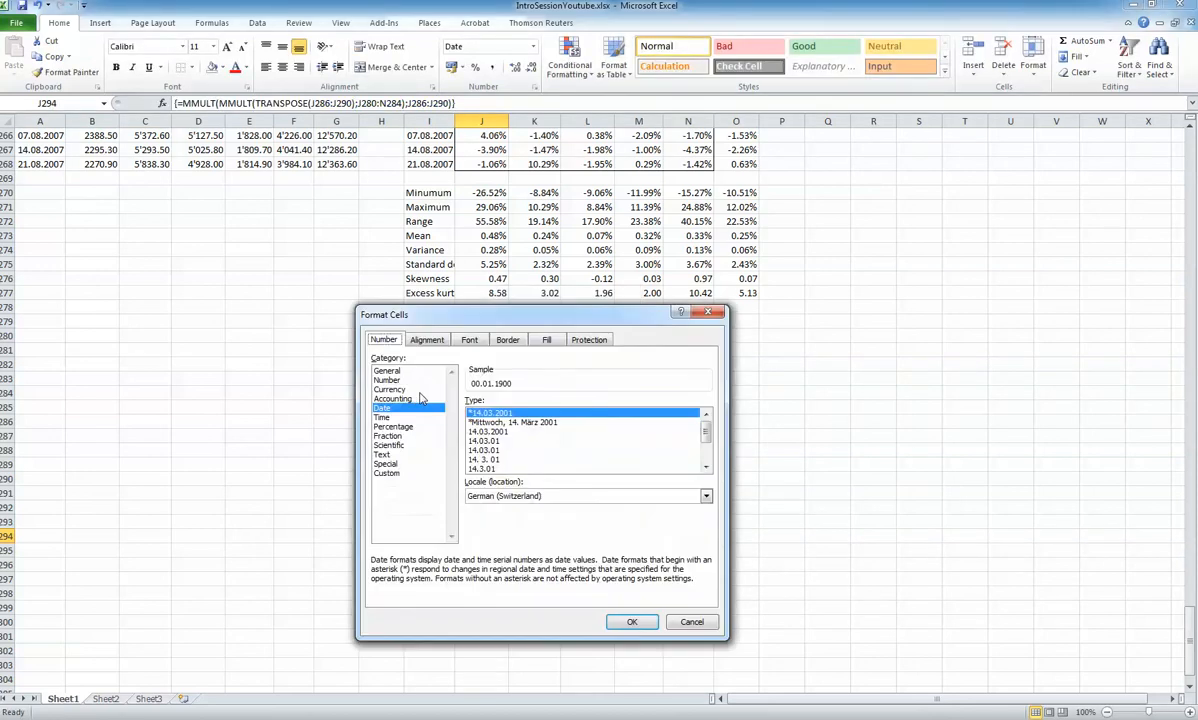
pyautogui.click(388, 371)
pyautogui.click(388, 380)
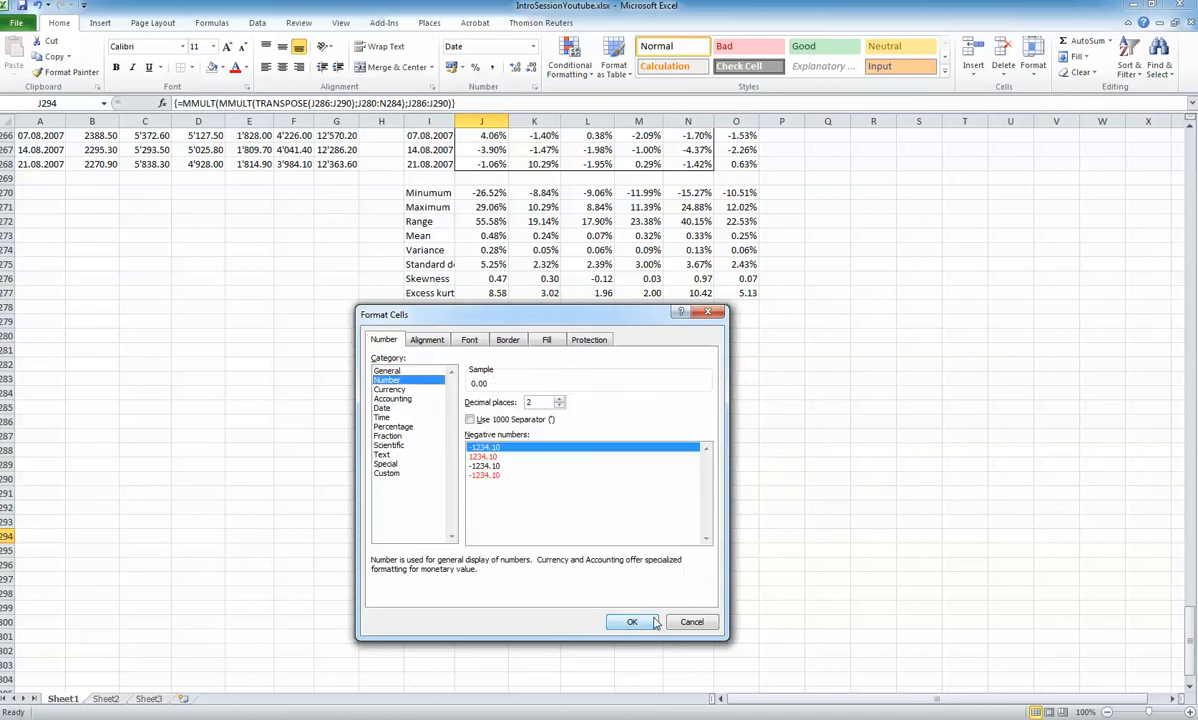
pyautogui.click(559, 399)
pyautogui.click(559, 399)
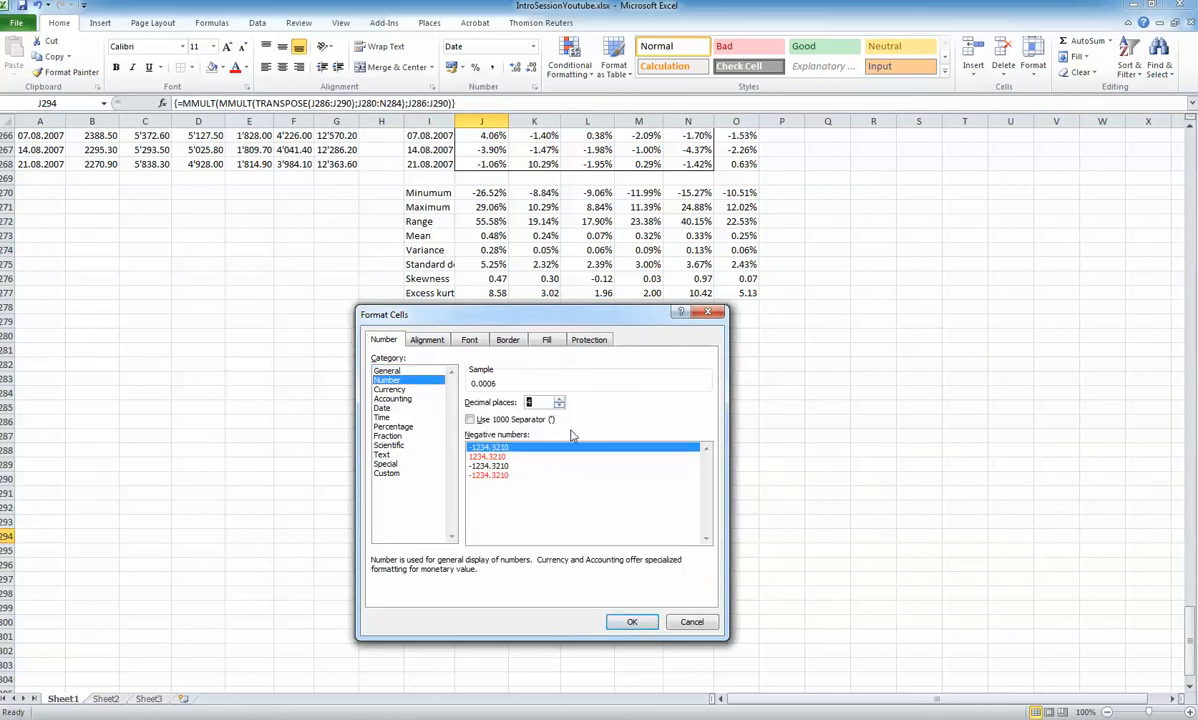
pyautogui.click(630, 621)
pyautogui.click(530, 549)
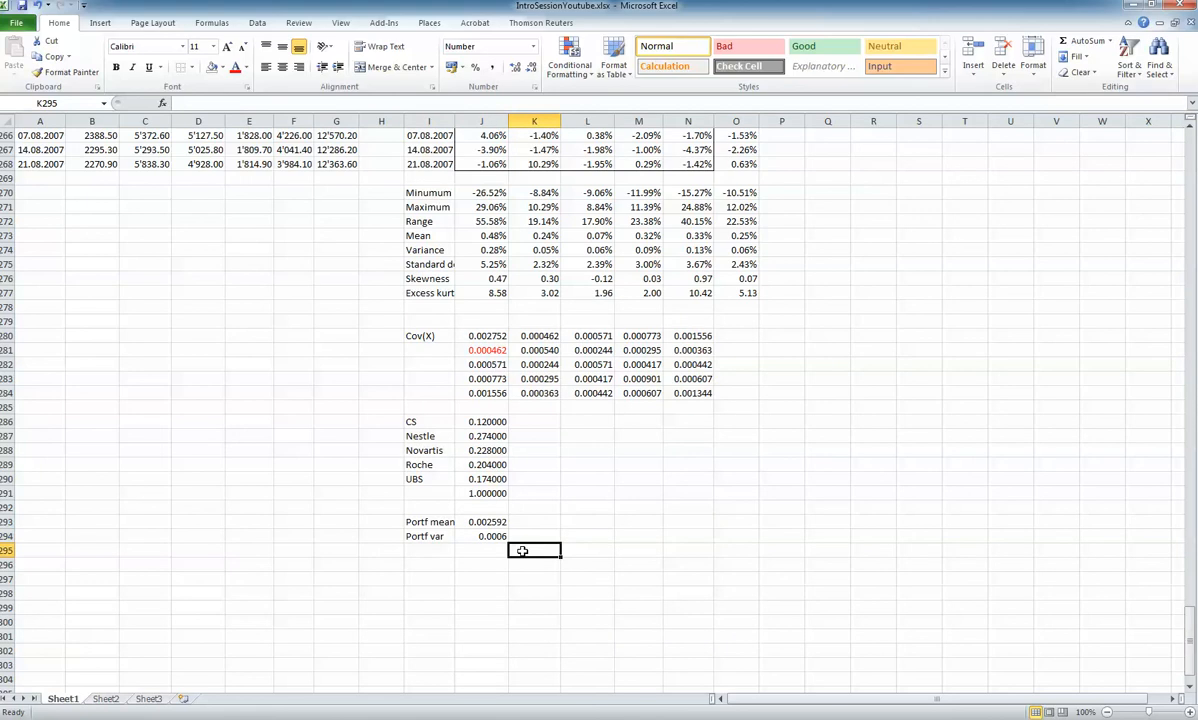
# Copy the number format of the portfolio mean in J293 to the portfolio variance in J294
pyautogui.click(478, 520)
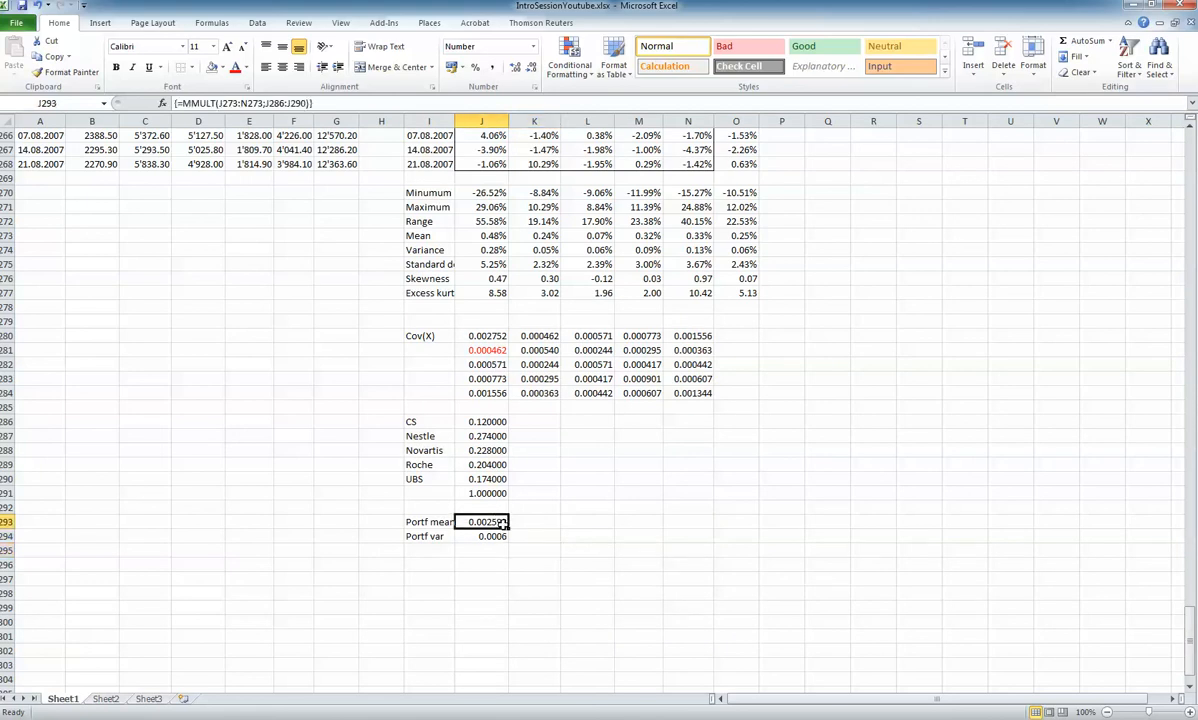
pyautogui.click(101, 70)
pyautogui.click(487, 536)
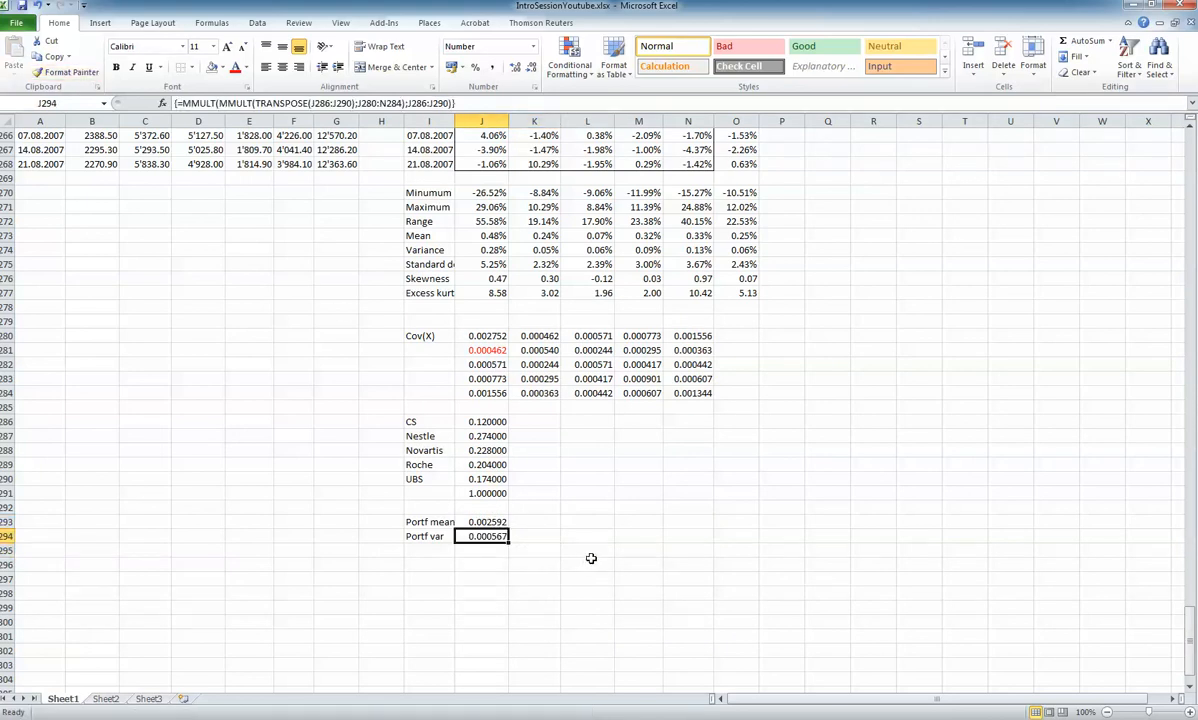
pyautogui.click(588, 563)
pyautogui.click(500, 538)
# Convert the weekly portfolio mean in J293 to an annual percentage in K293 with a multiplication formula
pyautogui.click(536, 525)
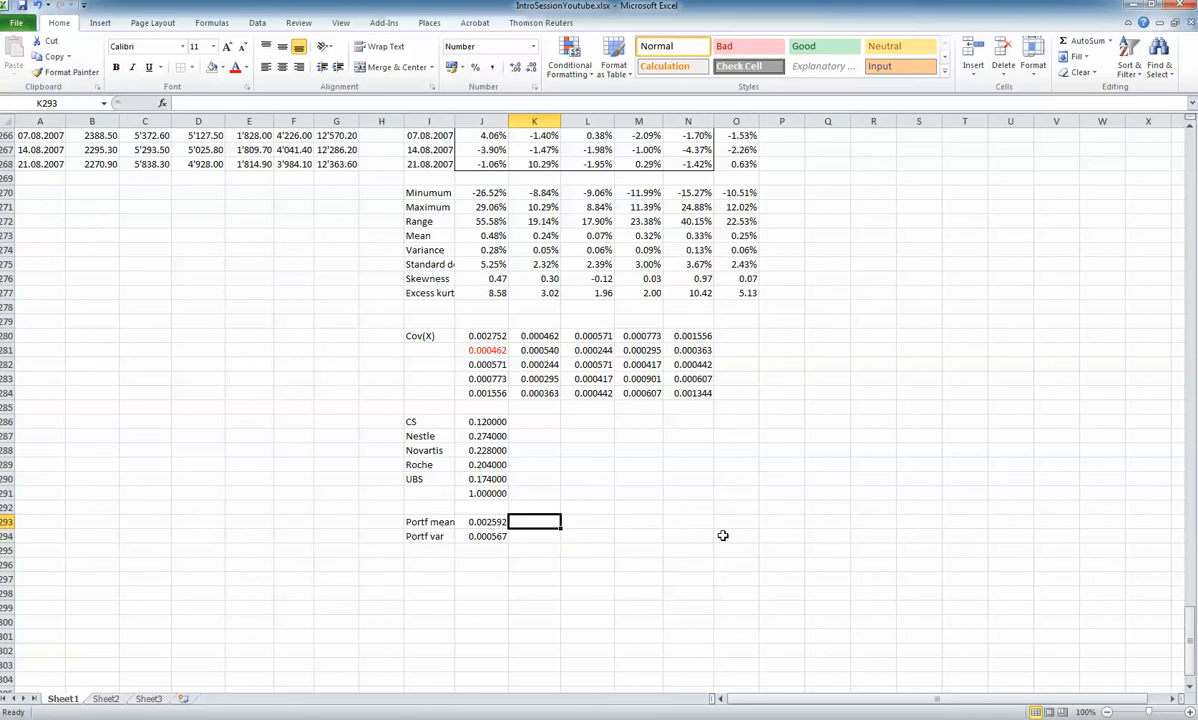
pyautogui.write('=')
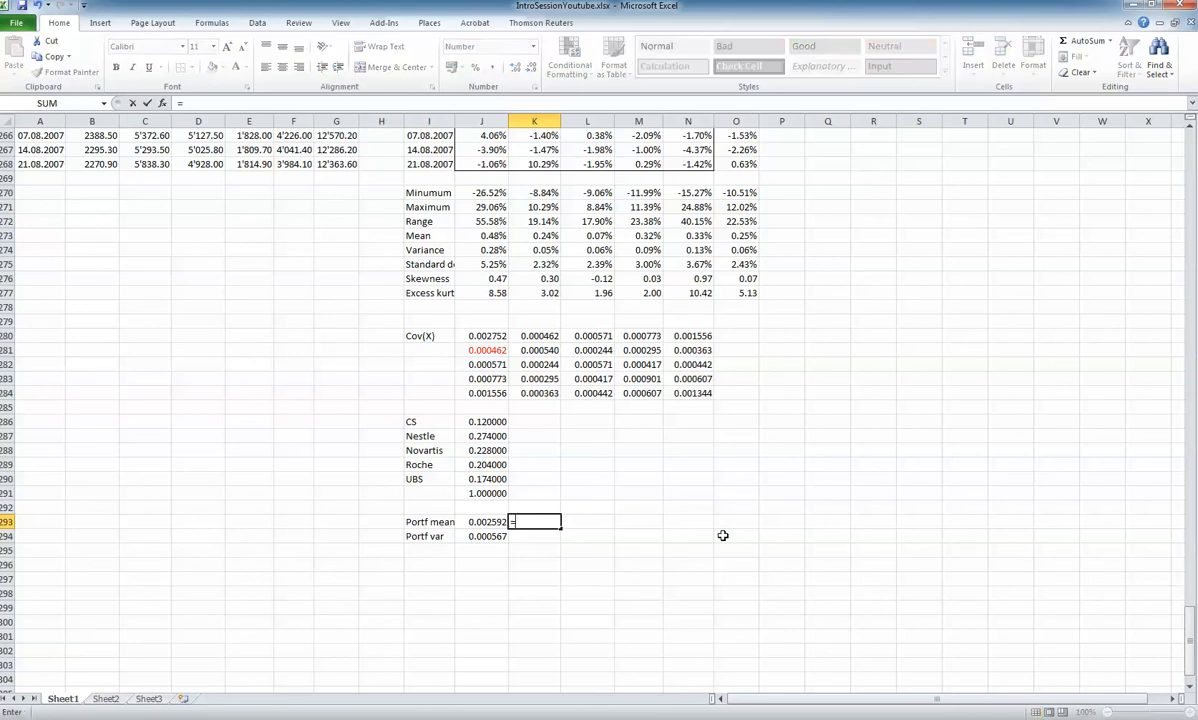
pyautogui.click(480, 521)
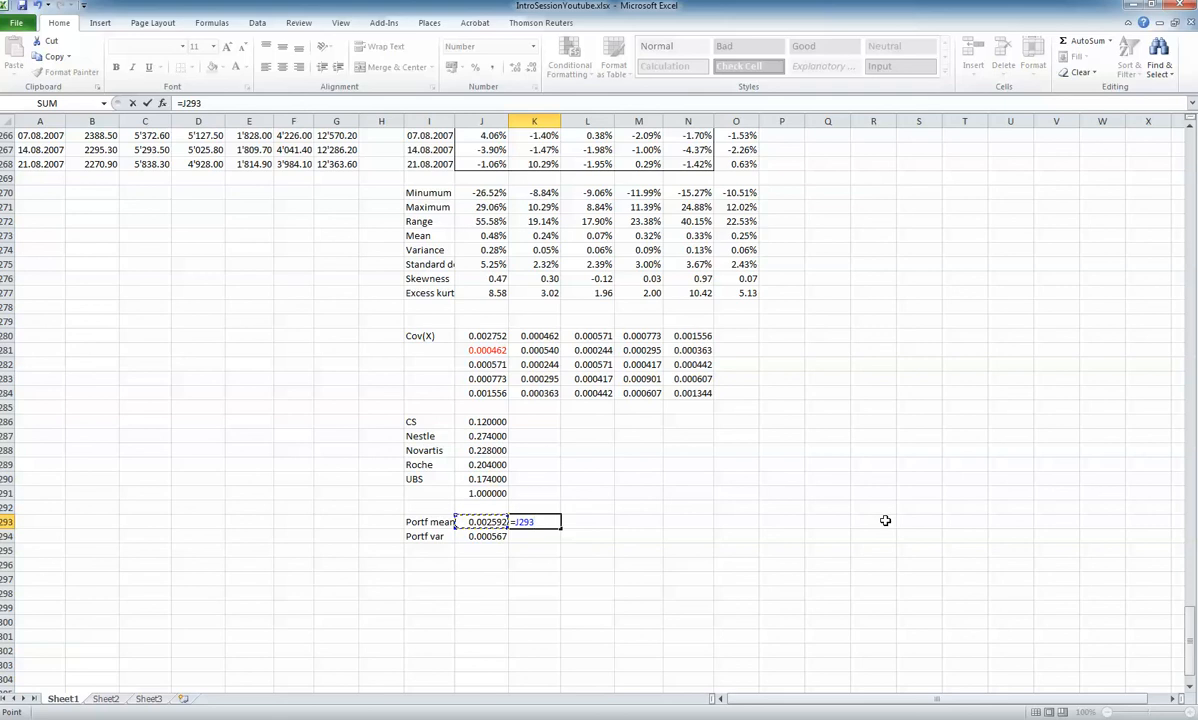
pyautogui.write('*5')
pyautogui.write('00')
pyautogui.press('Return')
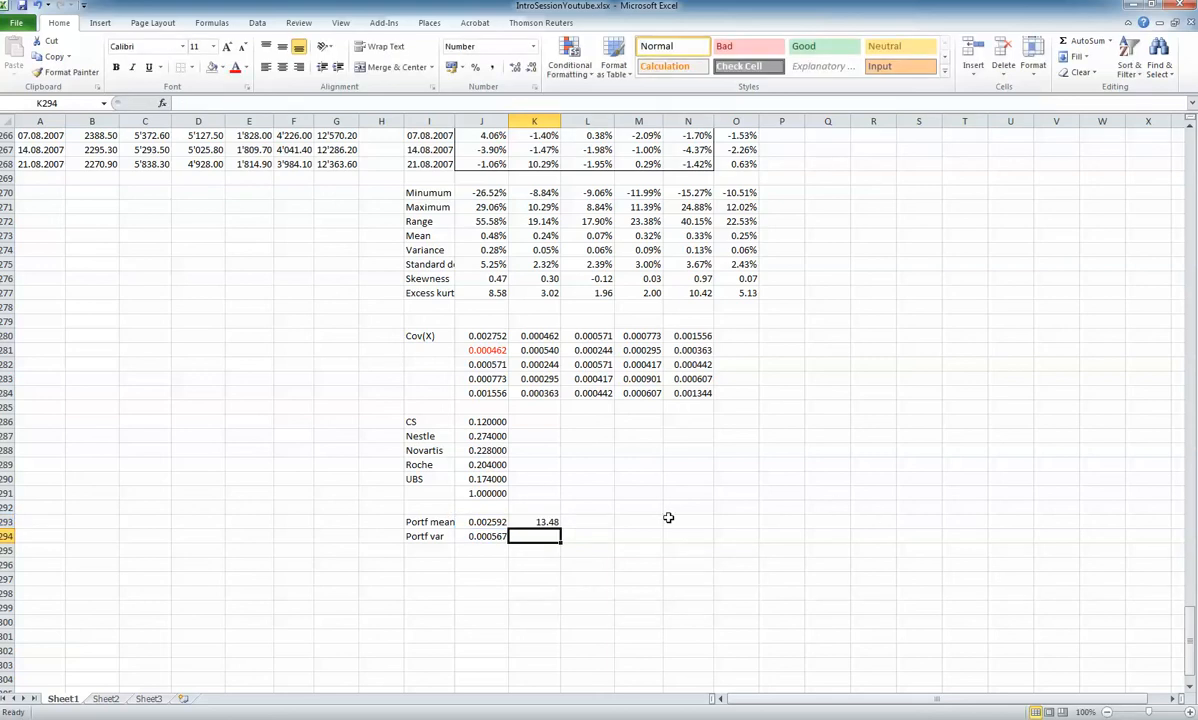
pyautogui.click(482, 521)
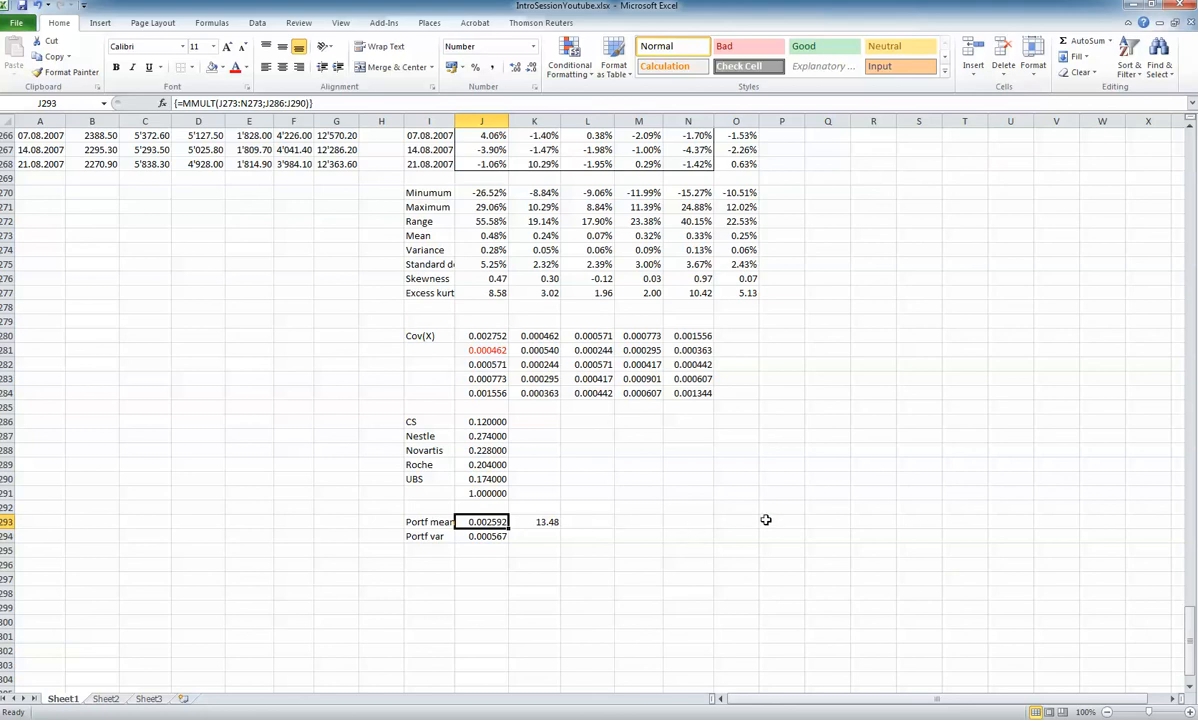
# Fill the annualising formula in K293 down to K294 for the portfolio variance
pyautogui.click(524, 533)
pyautogui.click(537, 521)
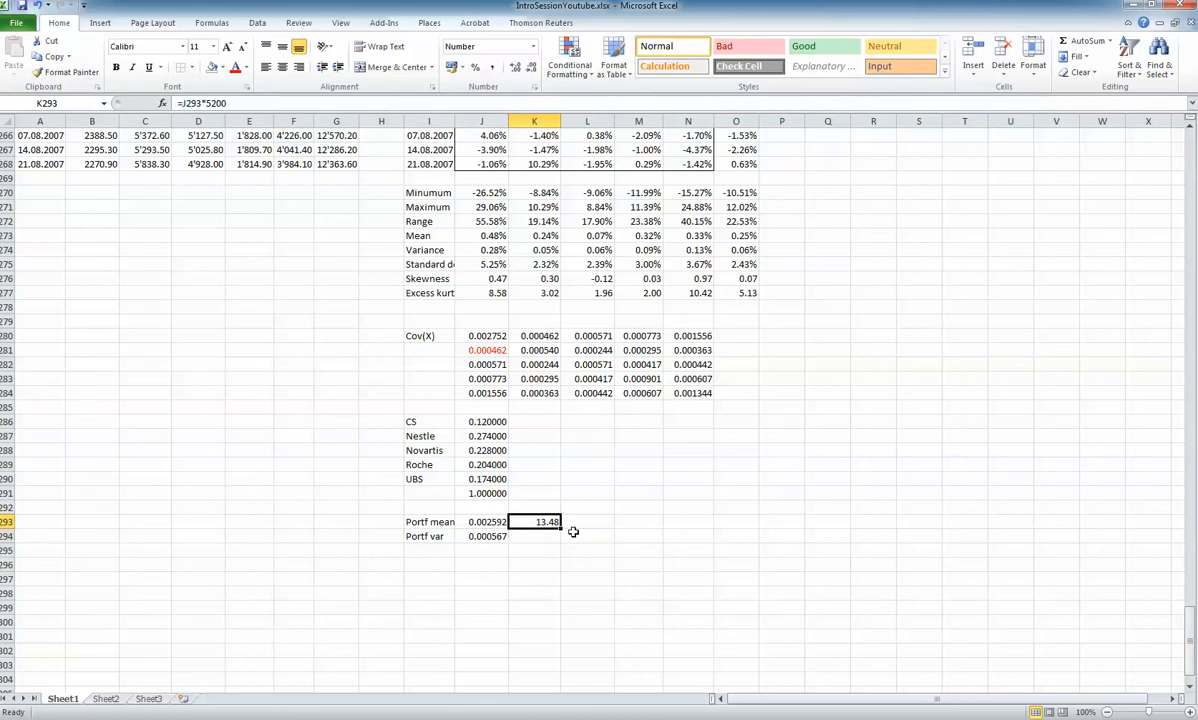
pyautogui.moveTo(563, 528); pyautogui.dragTo(562, 546)
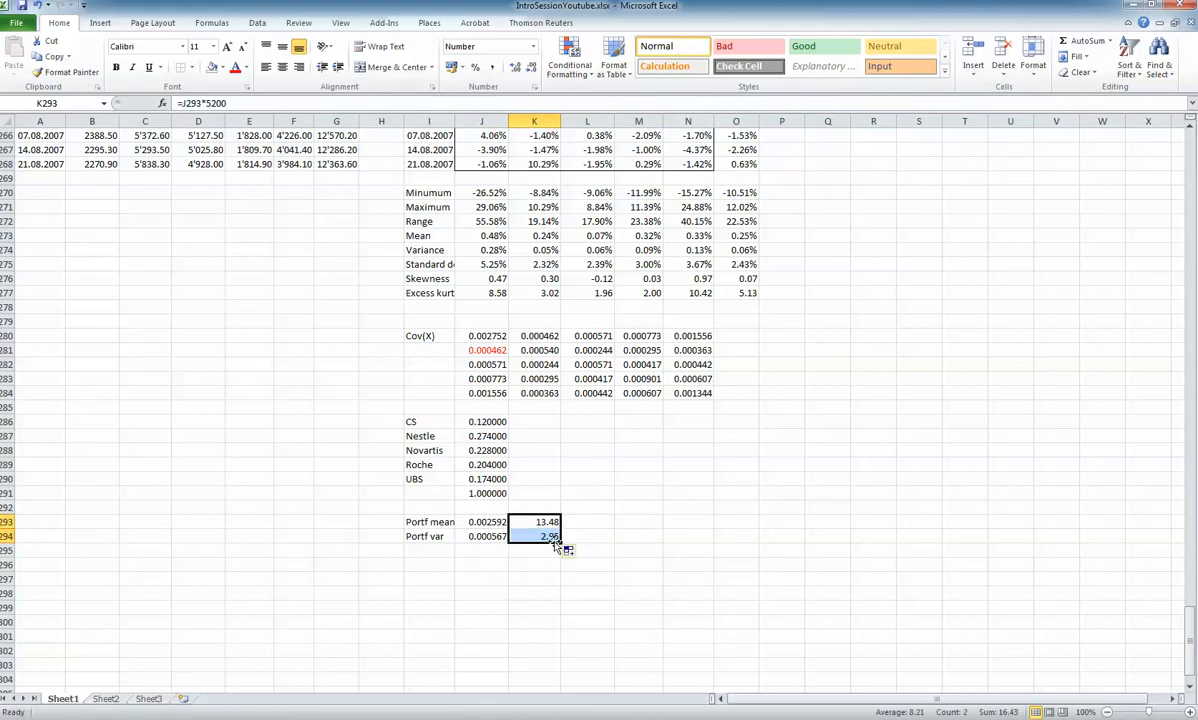
pyautogui.press('Down')
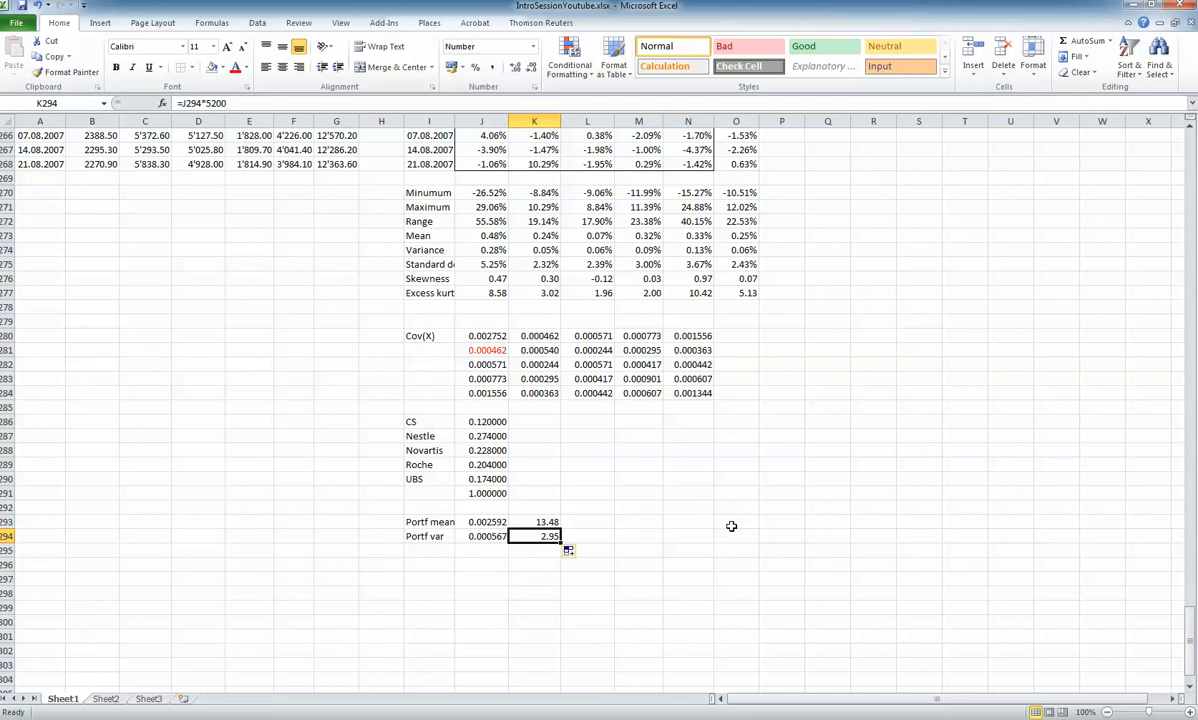
# Enter the column heading "Portfolio returns" in Q6, beside the weekly returns table
pyautogui.moveTo(1188, 643); pyautogui.dragTo(1188, 150)
pyautogui.click(824, 208)
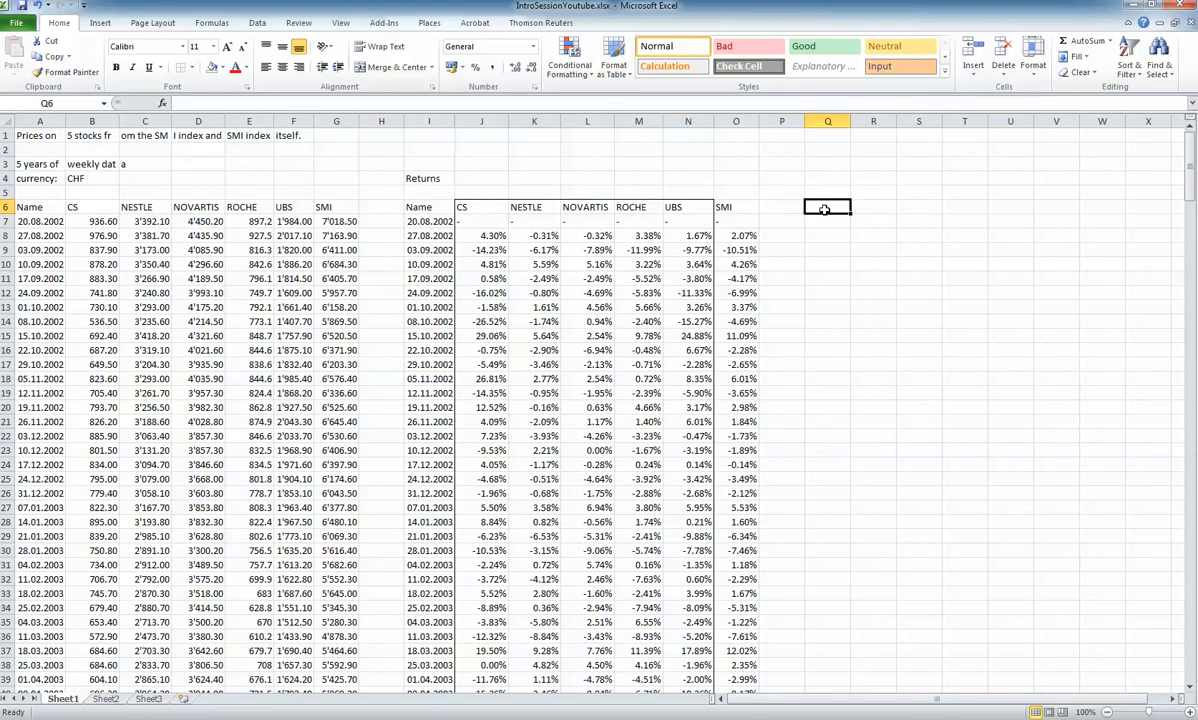
pyautogui.write('Portfolio retu')
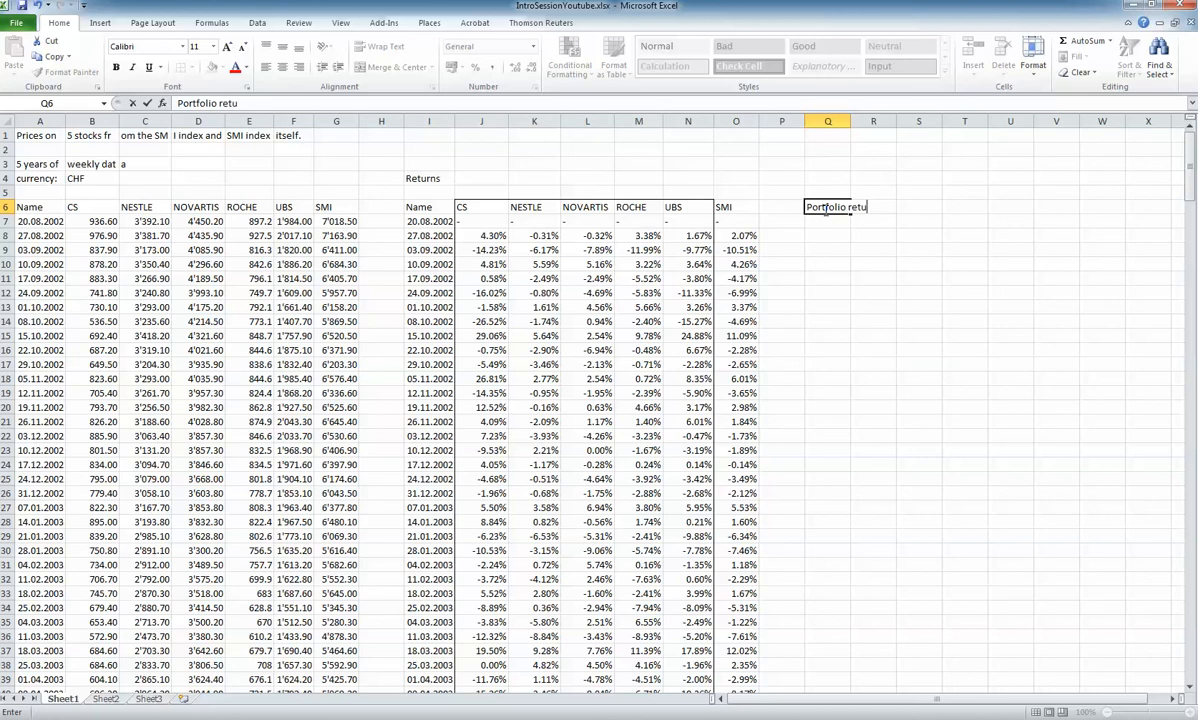
pyautogui.write('rns')
pyautogui.press('Return')
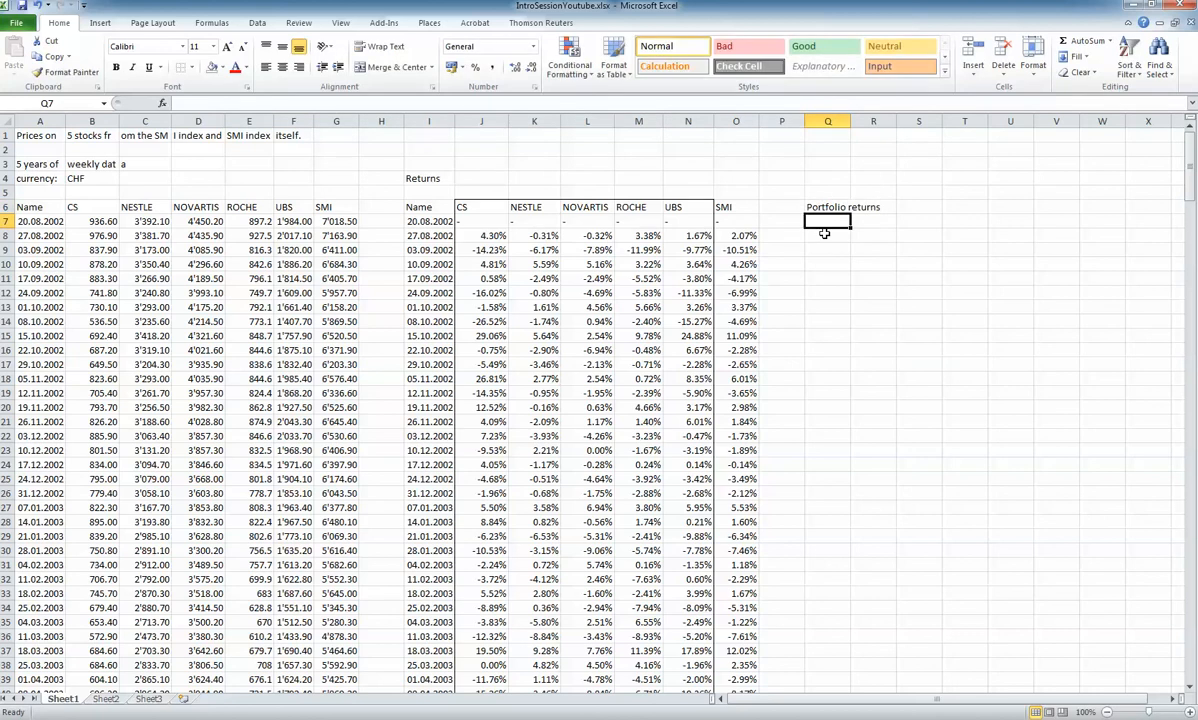
# Enter the array formula =MMULT(J8:N8;J286:J290) in Q8 to compute the first weekly portfolio return
pyautogui.click(824, 233)
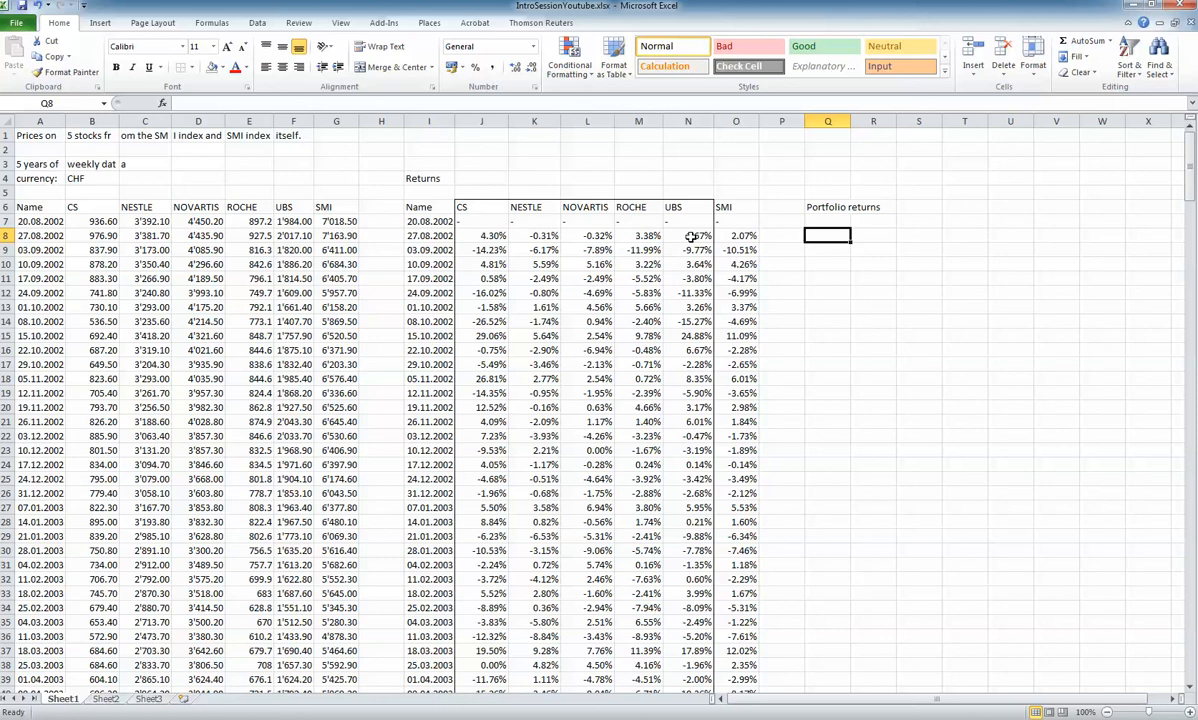
pyautogui.write('=')
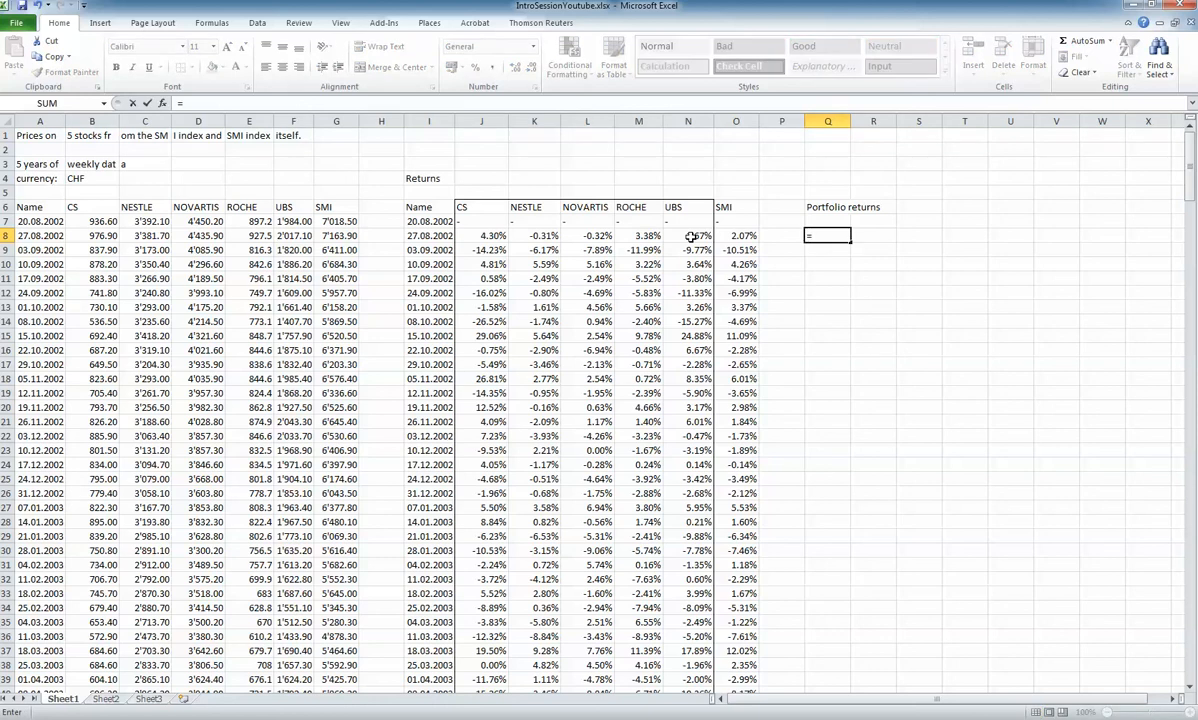
pyautogui.write('MMULT(')
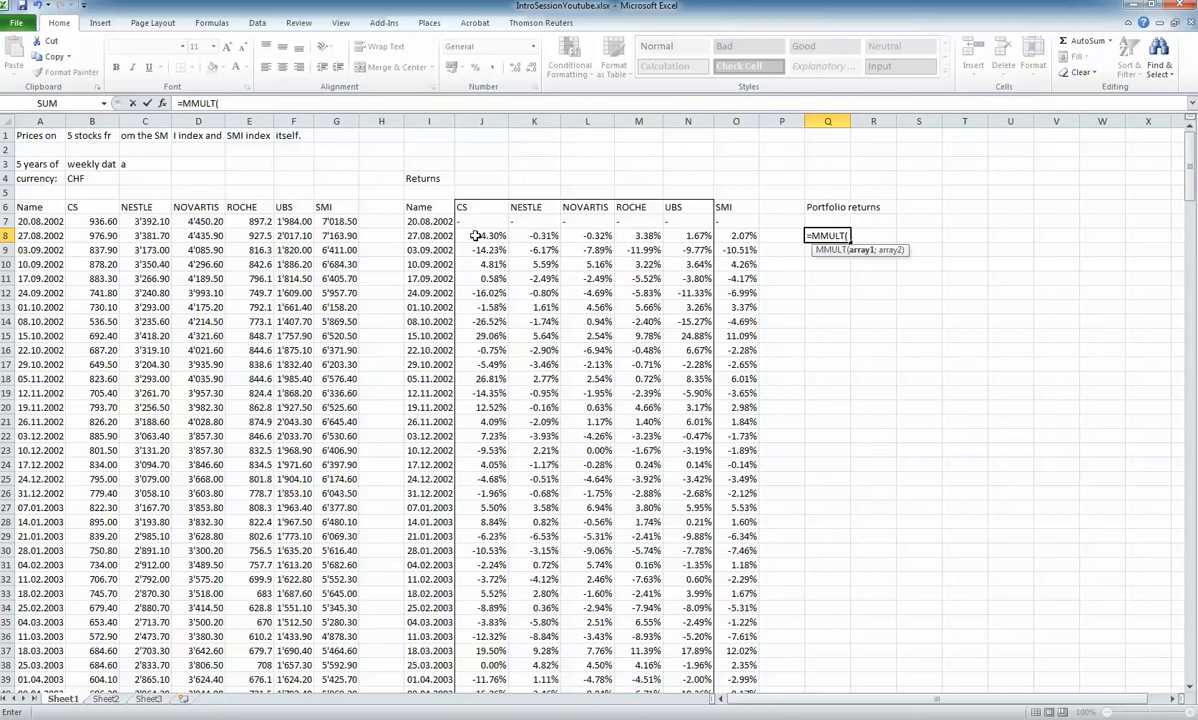
pyautogui.moveTo(475, 236); pyautogui.dragTo(674, 236)
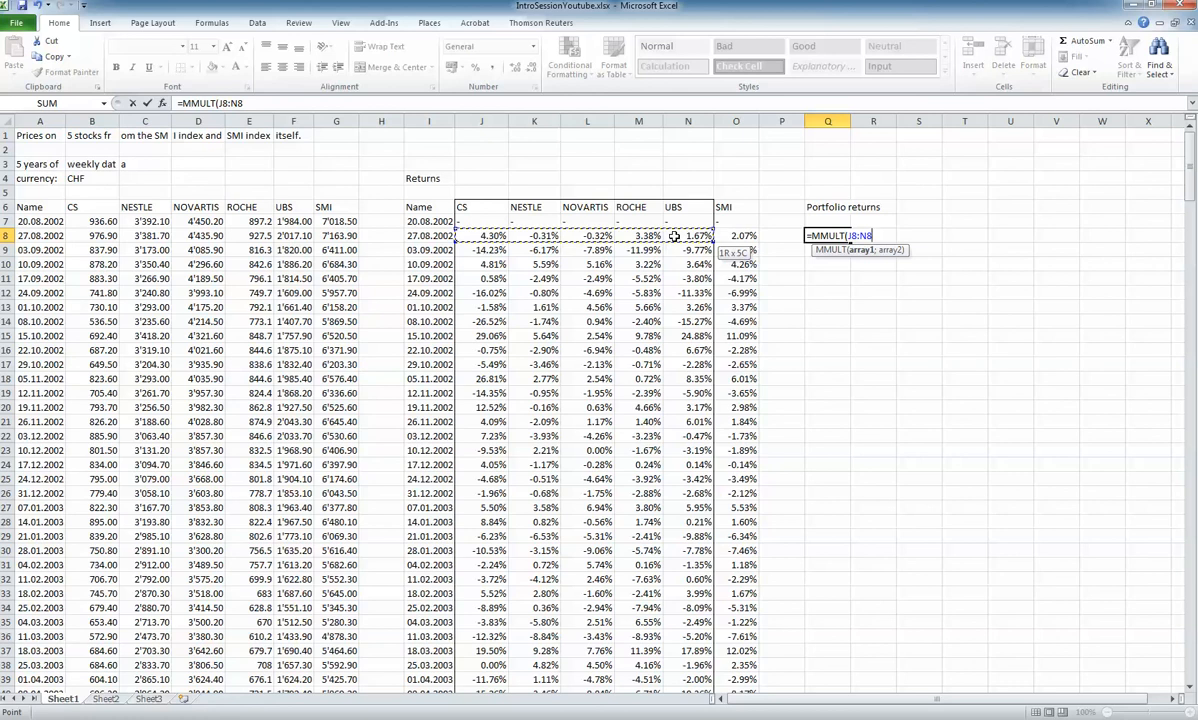
pyautogui.click(260, 106)
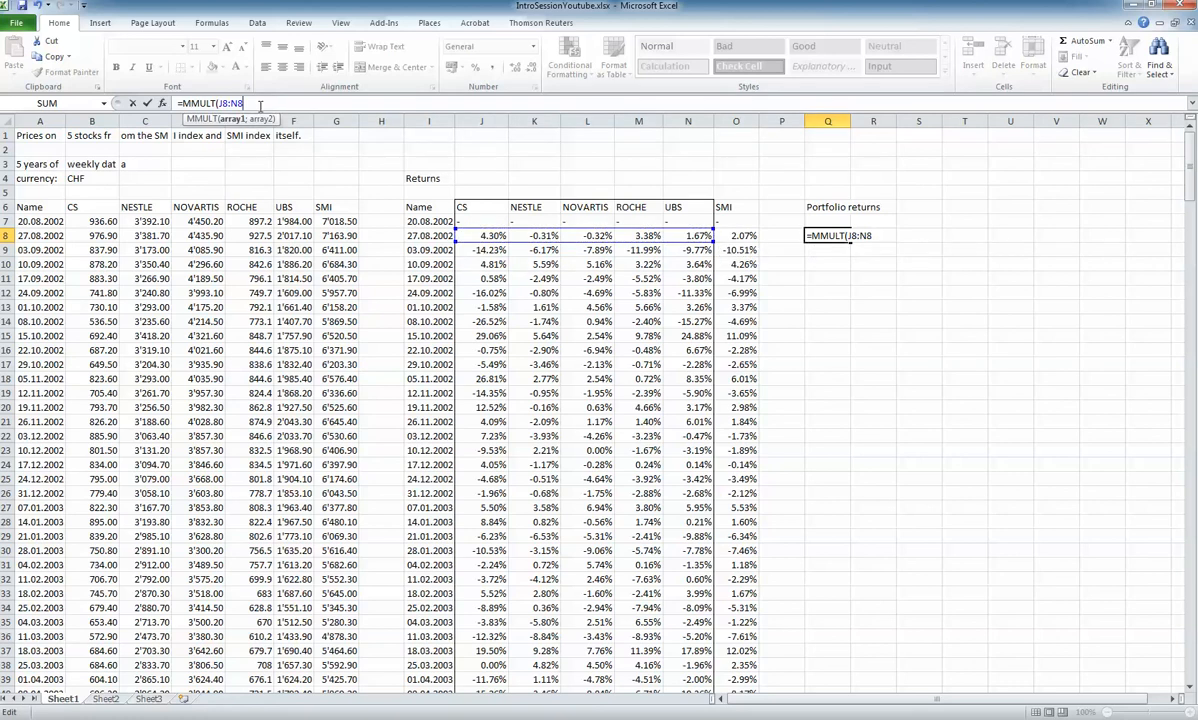
pyautogui.write(';')
pyautogui.moveTo(1190, 160); pyautogui.dragTo(1190, 415)
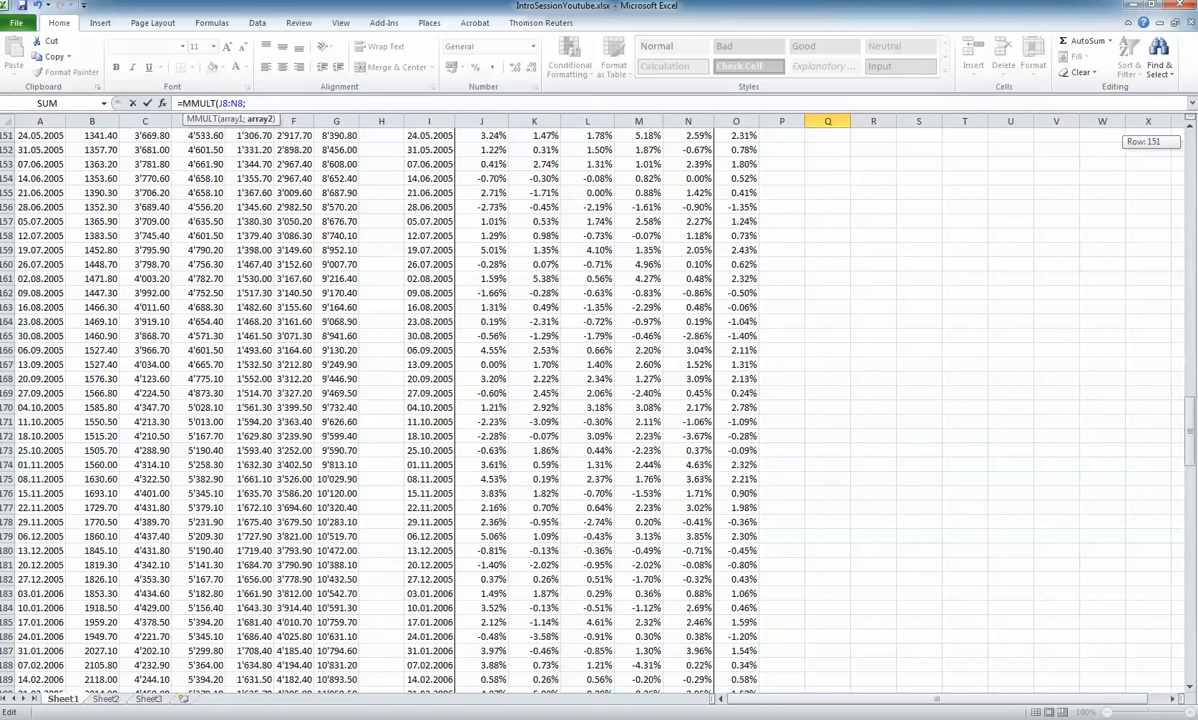
pyautogui.moveTo(1113, 380); pyautogui.dragTo(1113, 643)
pyautogui.moveTo(478, 565); pyautogui.dragTo(488, 625)
pyautogui.write(')')
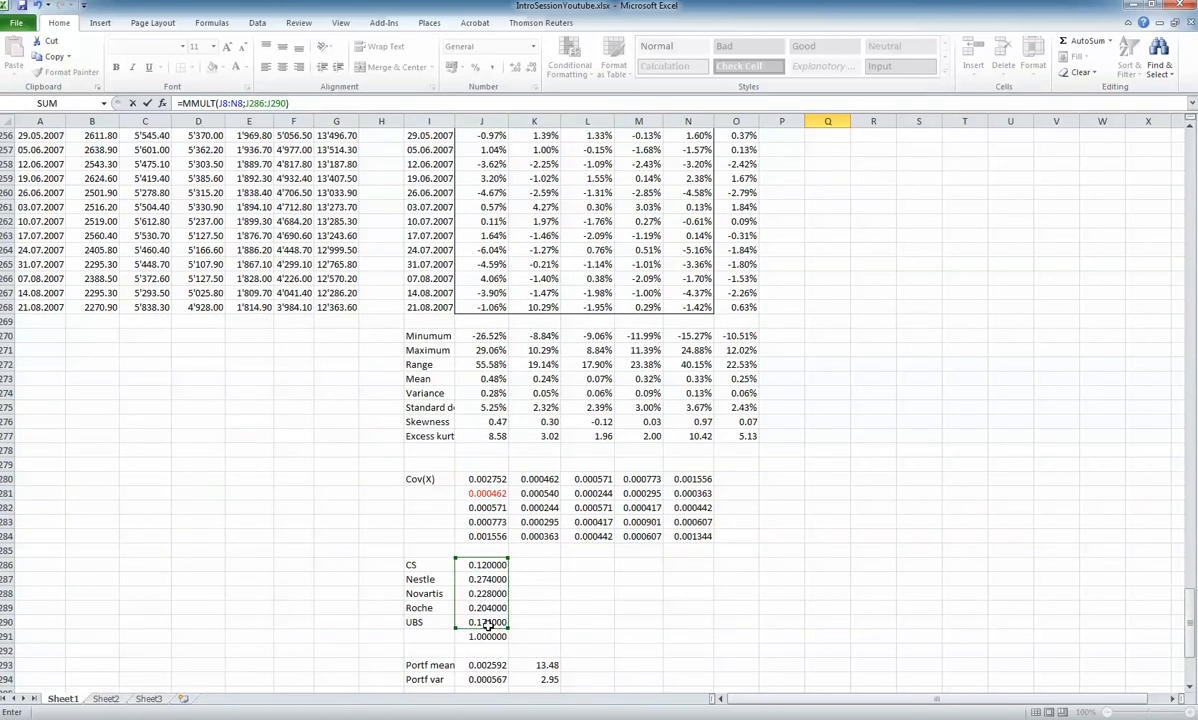
pyautogui.hotkey('ctrl', 'shift', 'Return')
pyautogui.moveTo(1113, 620); pyautogui.dragTo(1113, 645)
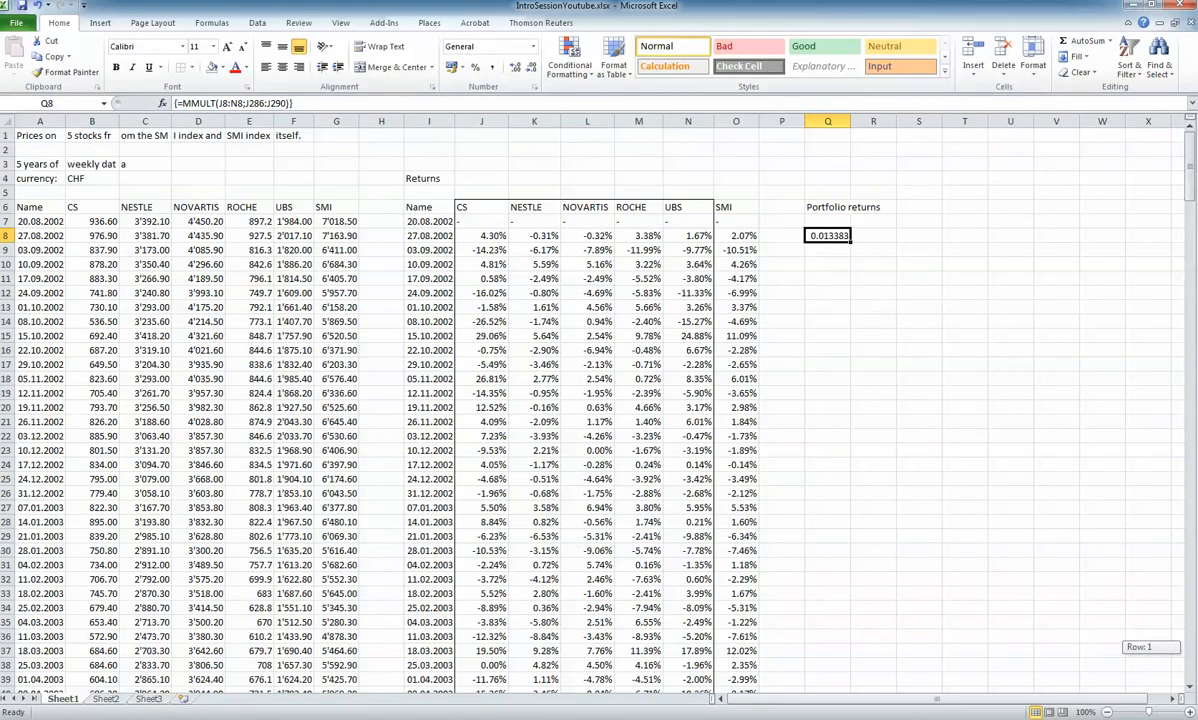
# Try to fill the array formula in Q8 down the portfolio returns column to Q268
pyautogui.click(851, 244)
pyautogui.moveTo(851, 244)
pyautogui.mouseDown()
pyautogui.moveTo(873, 636)
pyautogui.moveTo(855, 690)
pyautogui.moveTo(832, 238)
pyautogui.mouseUp()
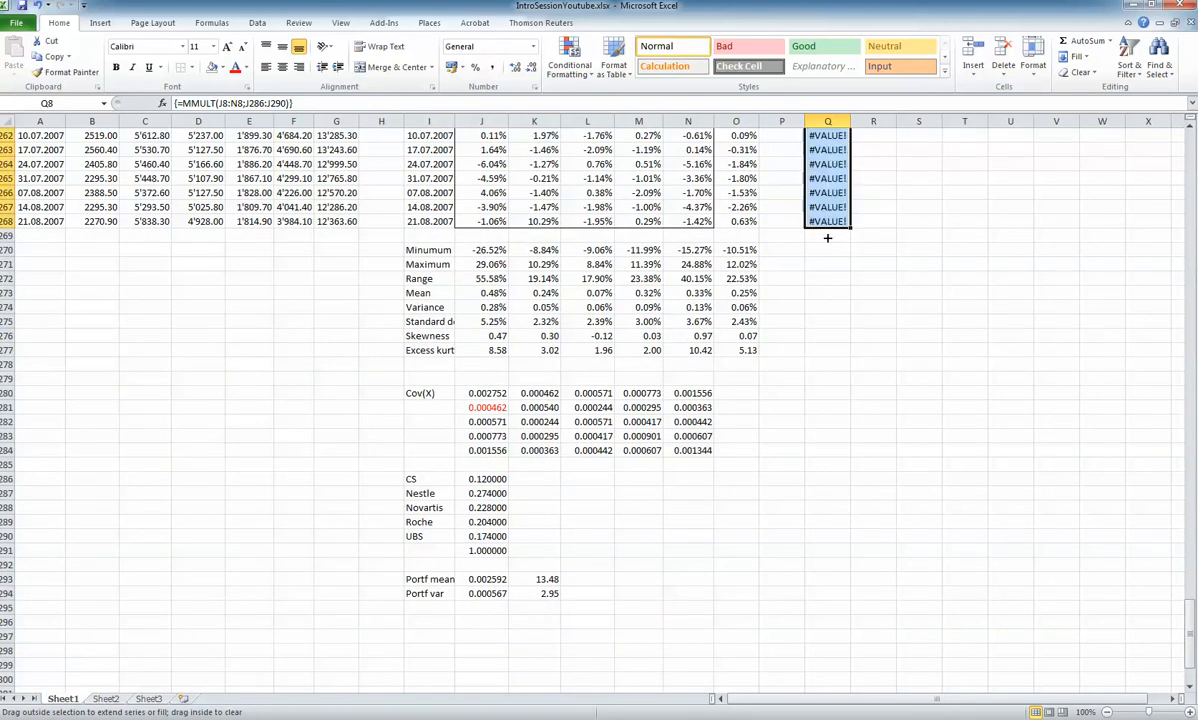
pyautogui.moveTo(1190, 660); pyautogui.dragTo(1164, 134)
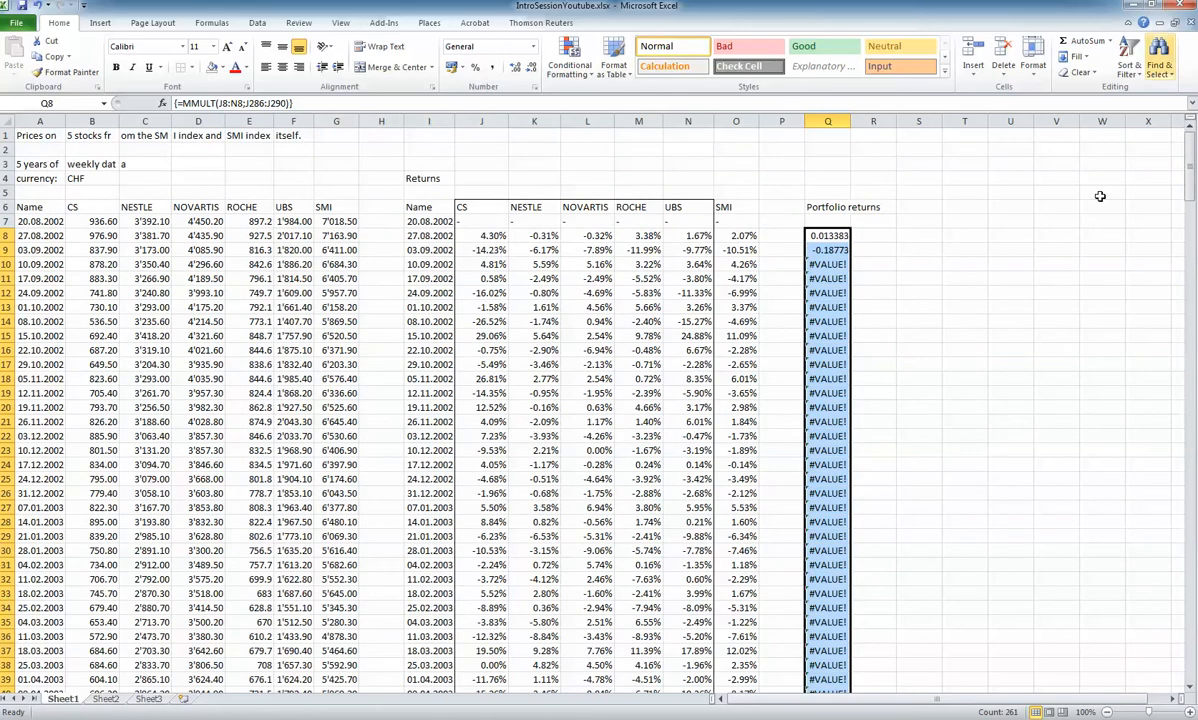
# Inspect which weight cells the array formula in Q10 refers to
pyautogui.click(833, 265)
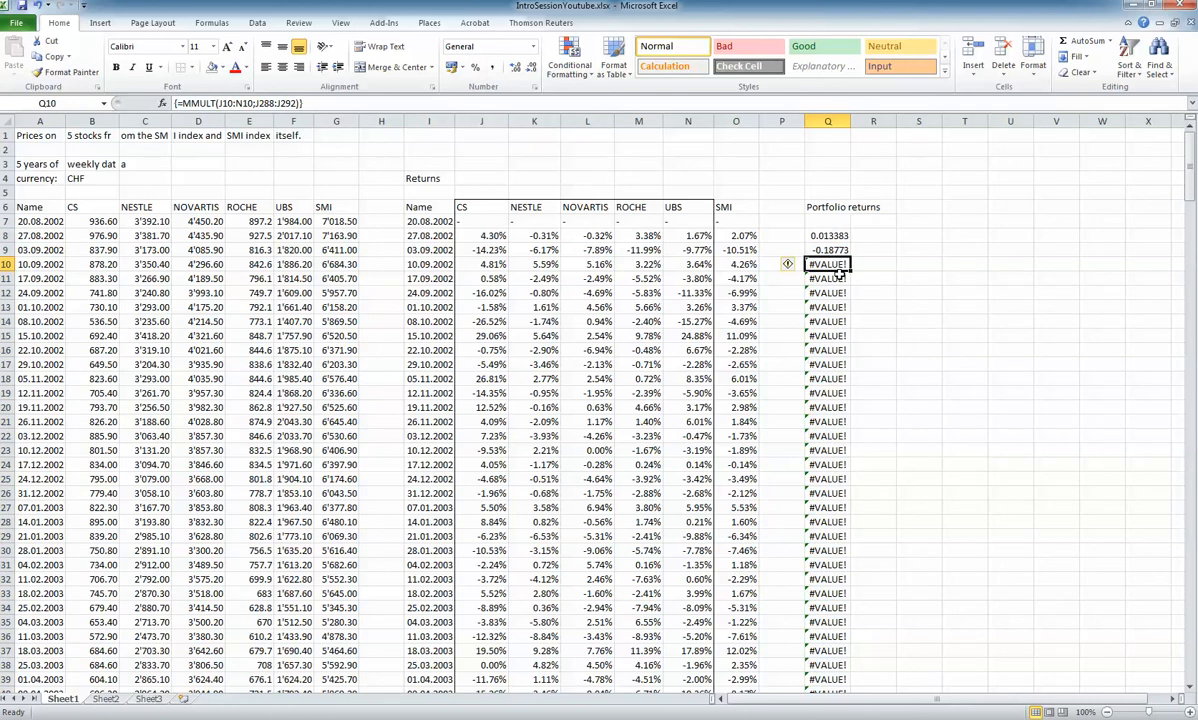
pyautogui.moveTo(1191, 172); pyautogui.dragTo(1190, 617)
pyautogui.press('F2')
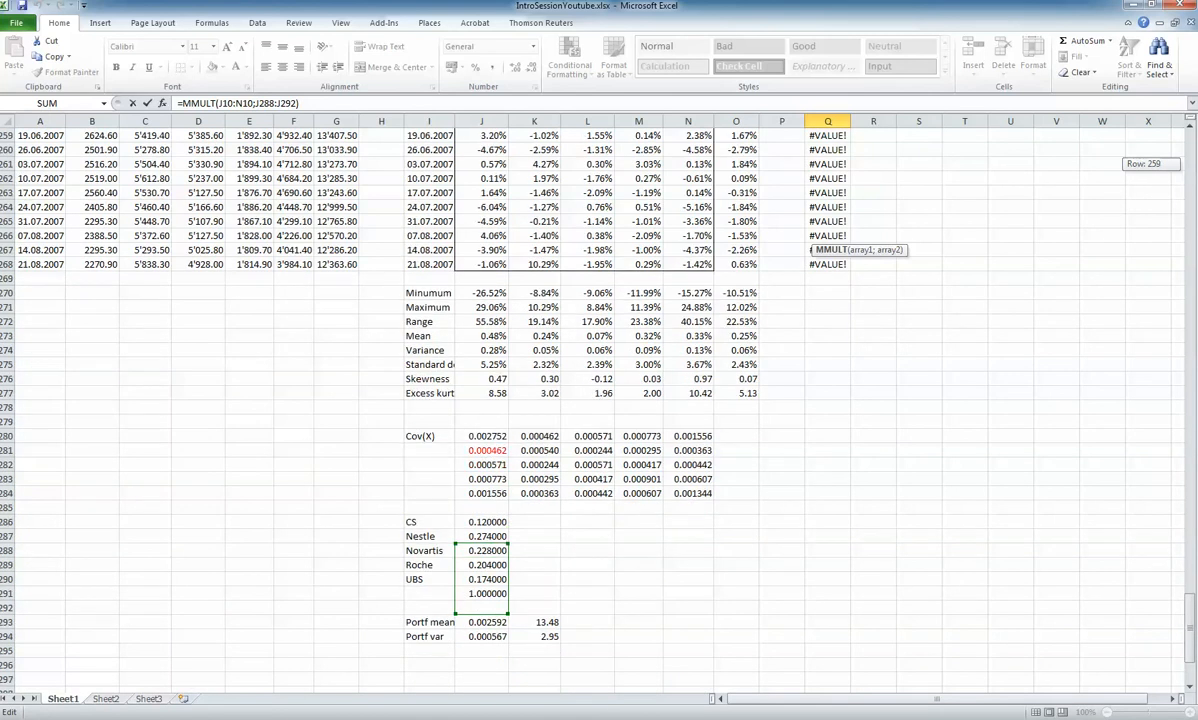
pyautogui.hotkey('ctrl', 'shift', 'Return')
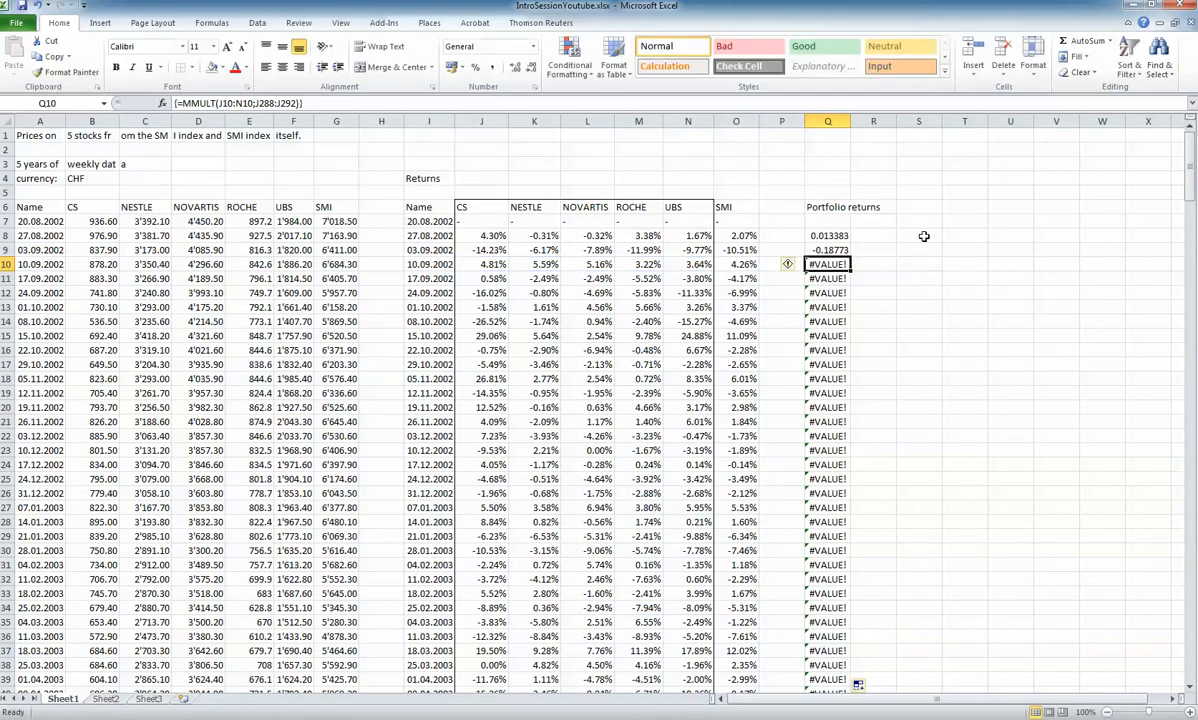
# Fix the weight rows in Q8's array formula so its second array reads J$286:J$290
pyautogui.click(840, 236)
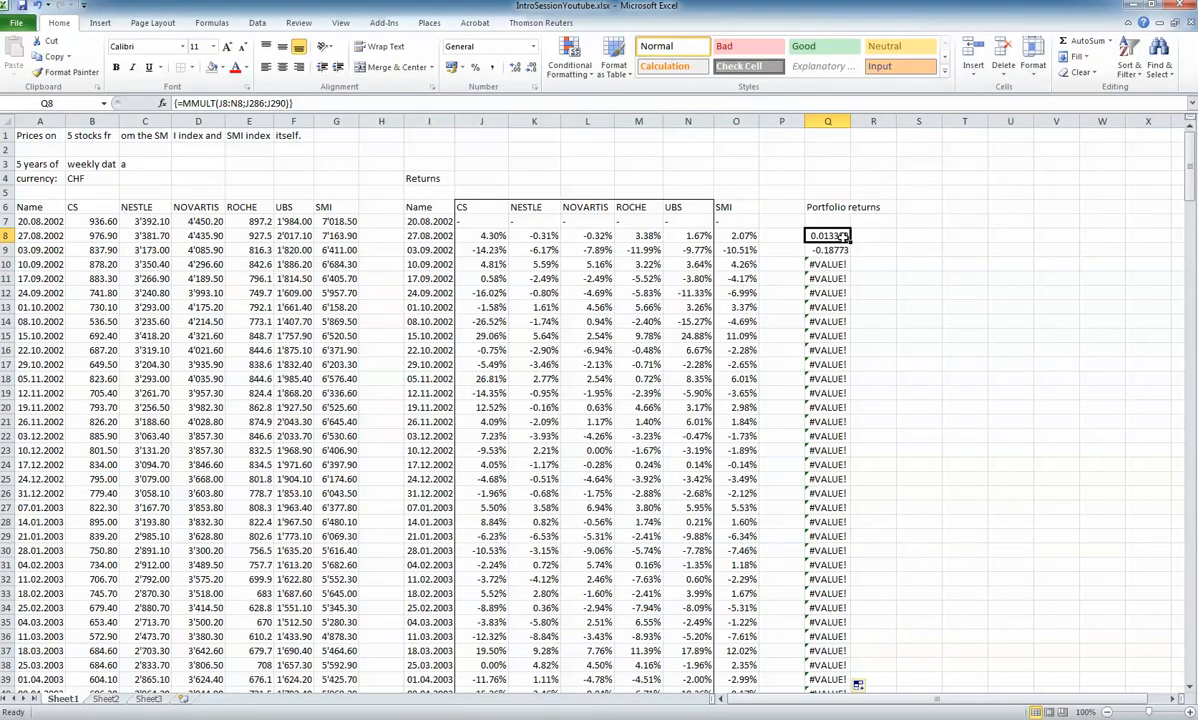
pyautogui.click(243, 104)
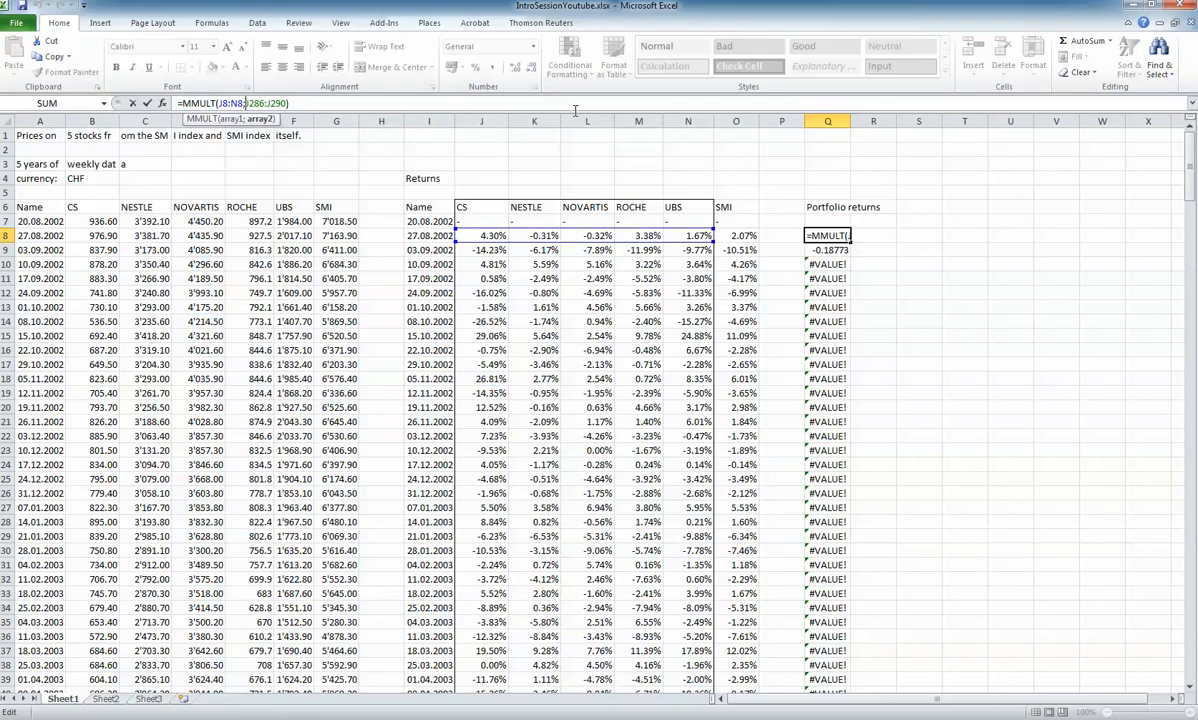
pyautogui.press('Right')
pyautogui.write('$')
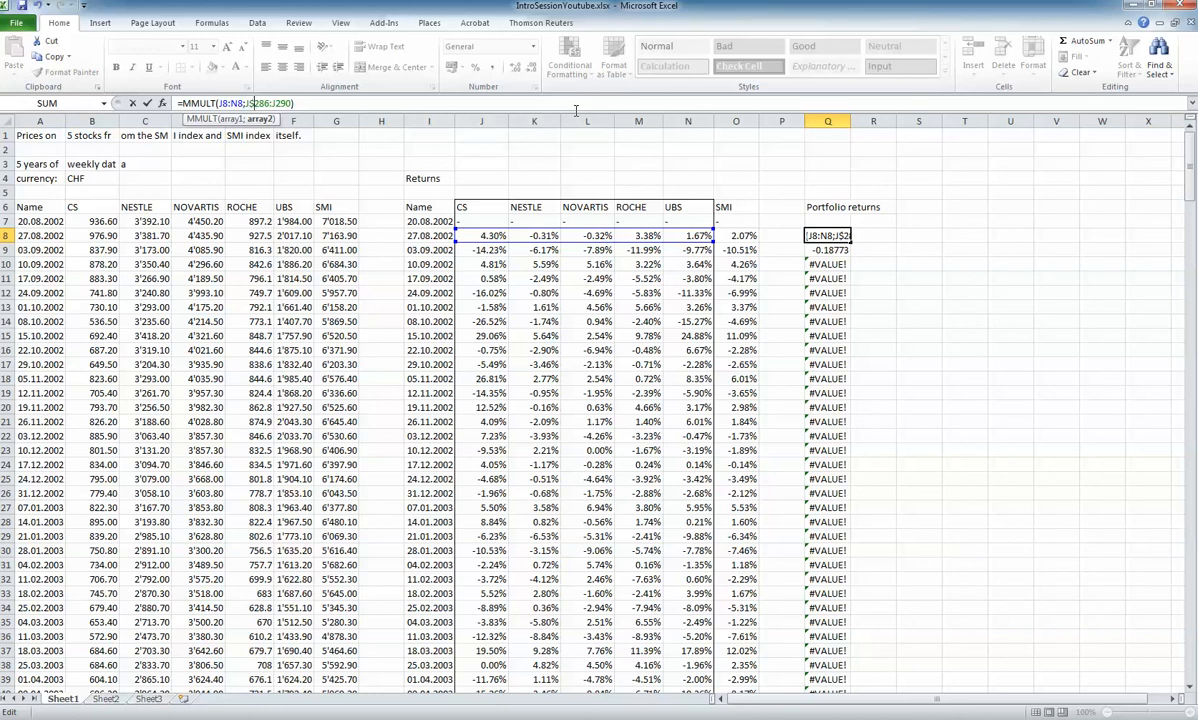
pyautogui.press('Right')
pyautogui.press('Right')
pyautogui.press('Right')
pyautogui.press('Right')
pyautogui.press('Right')
pyautogui.write('$')
pyautogui.hotkey('ctrl', 'shift', 'Return')
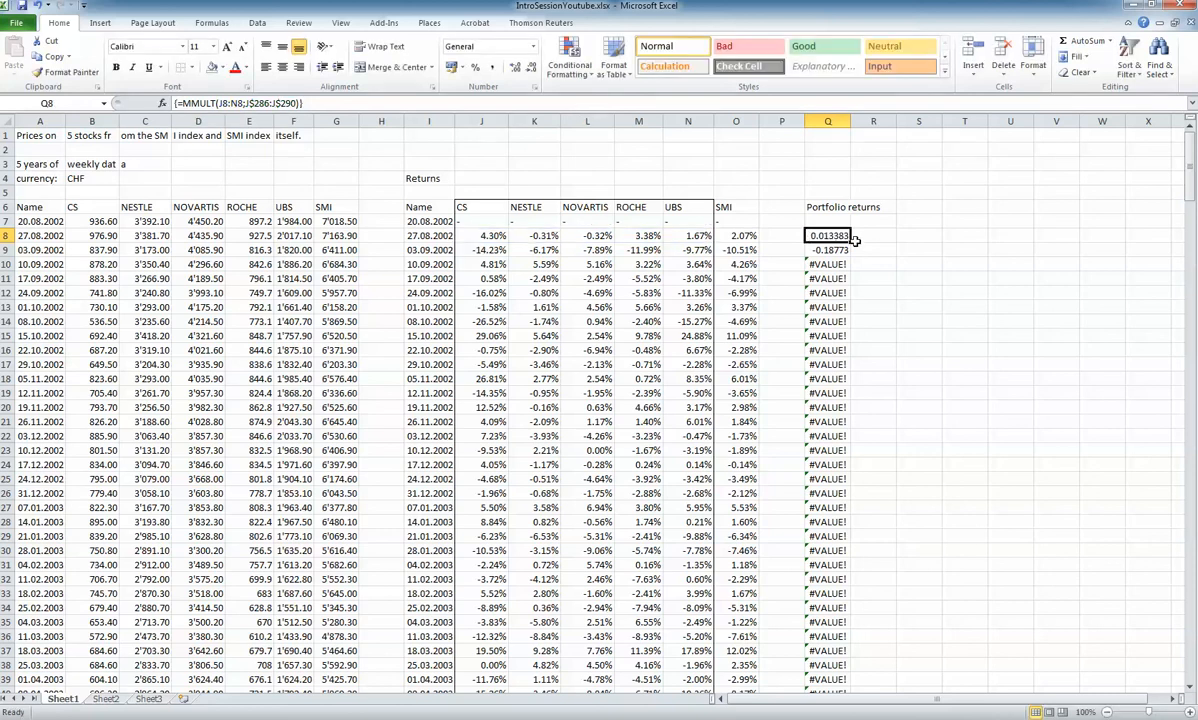
# Fill the array formula in Q8 down to Q268 and check the cell references in the last row
pyautogui.doubleClick(851, 241)
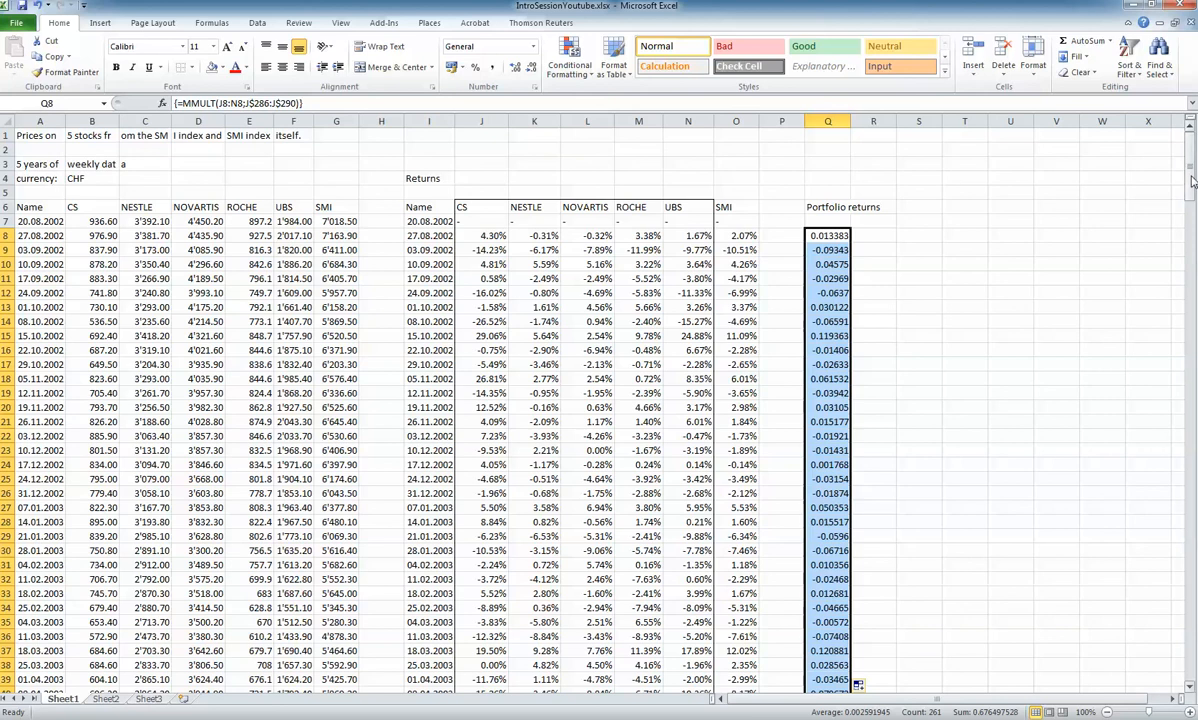
pyautogui.moveTo(1192, 180); pyautogui.dragTo(1192, 603)
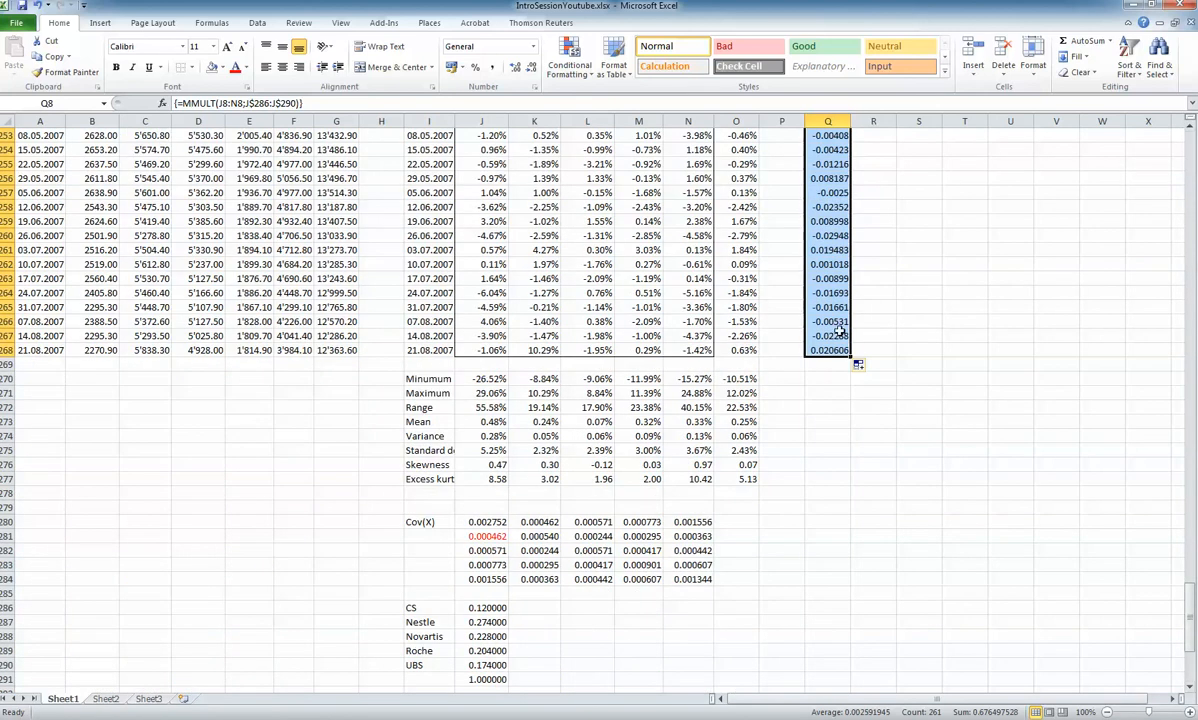
pyautogui.doubleClick(838, 350)
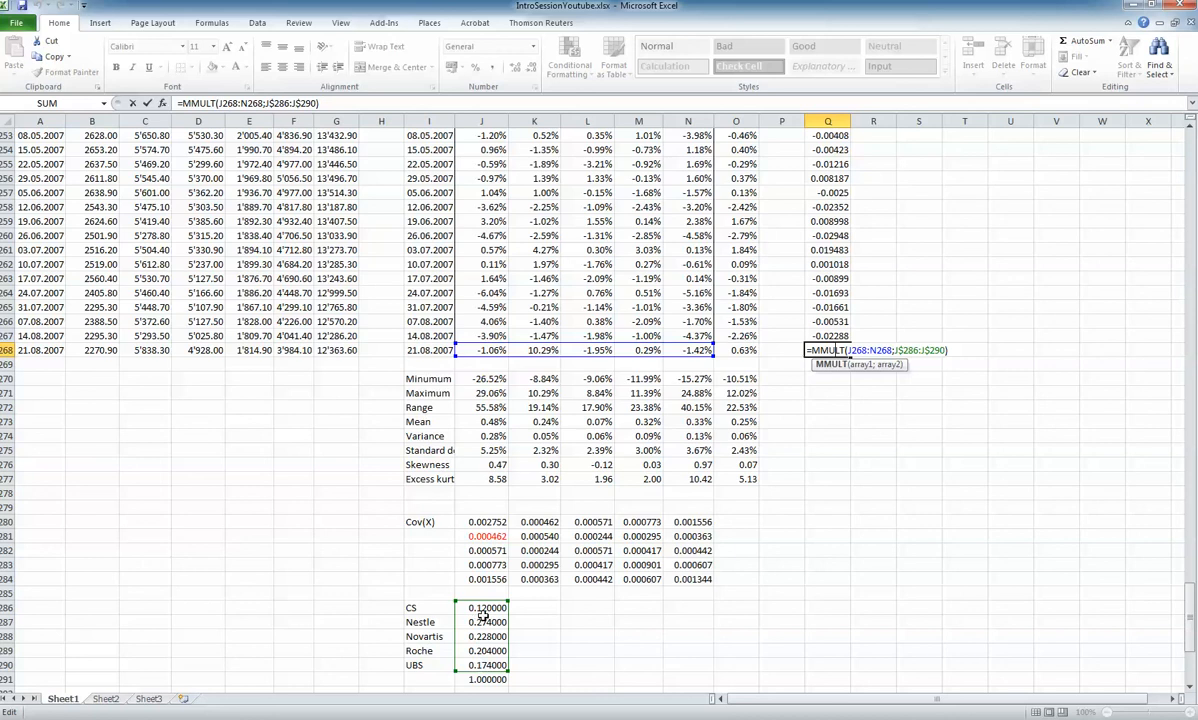
pyautogui.hotkey('ctrl', 'shift', 'Return')
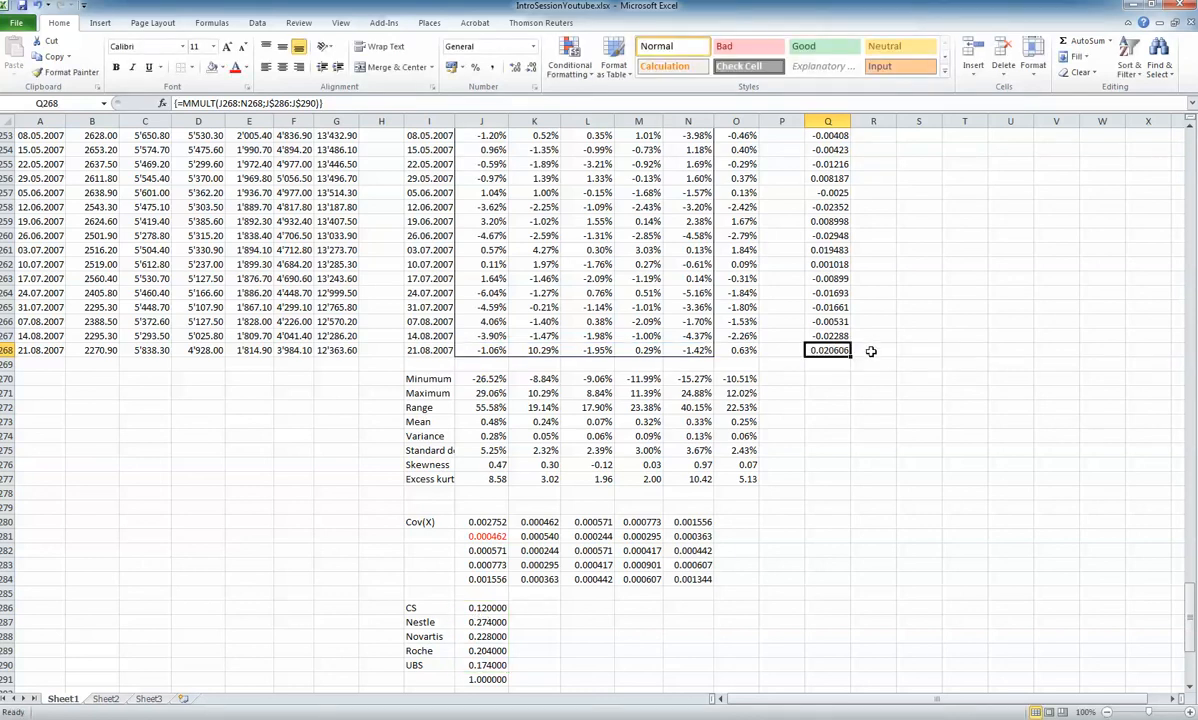
# Format the whole portfolio returns column Q as percentages with two decimal places
pyautogui.click(827, 121)
pyautogui.rightClick(832, 168)
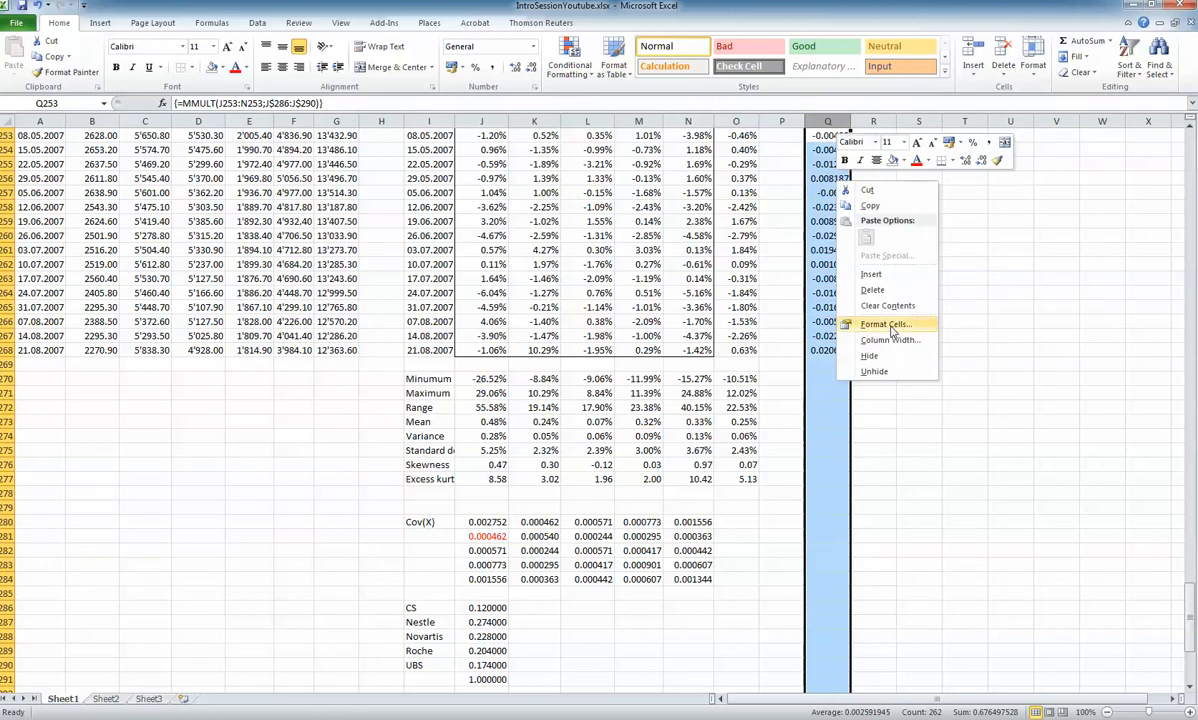
pyautogui.click(842, 307)
pyautogui.click(740, 272)
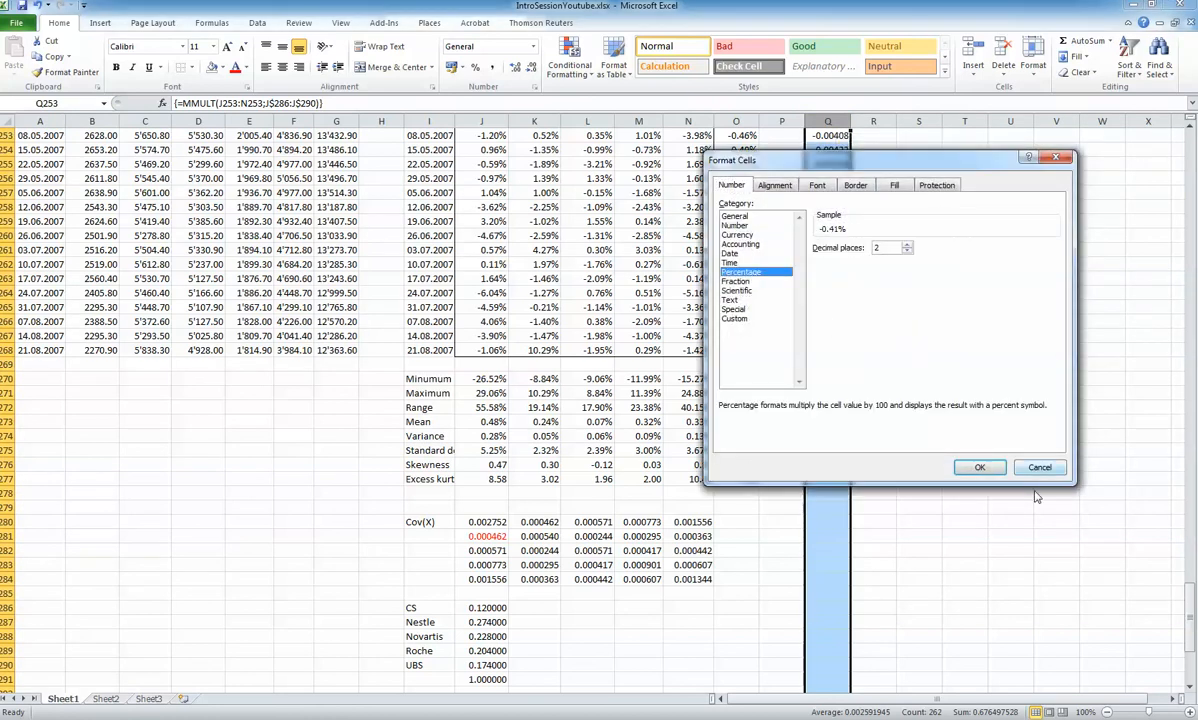
pyautogui.click(988, 464)
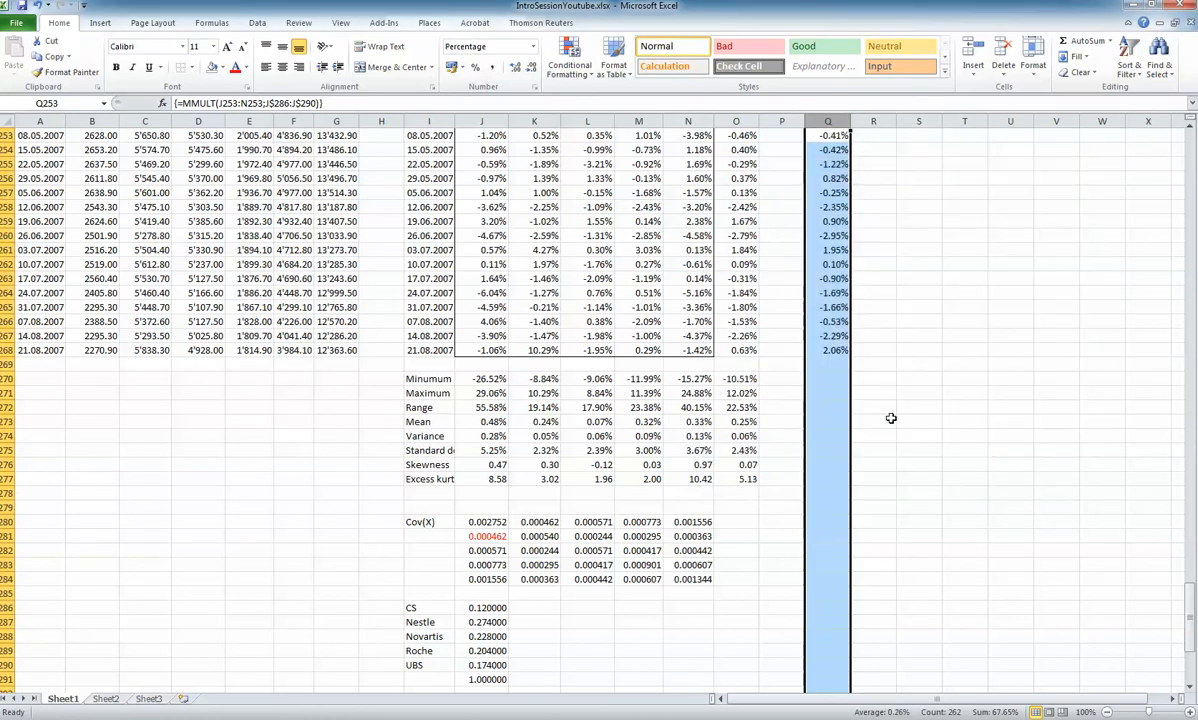
pyautogui.click(865, 364)
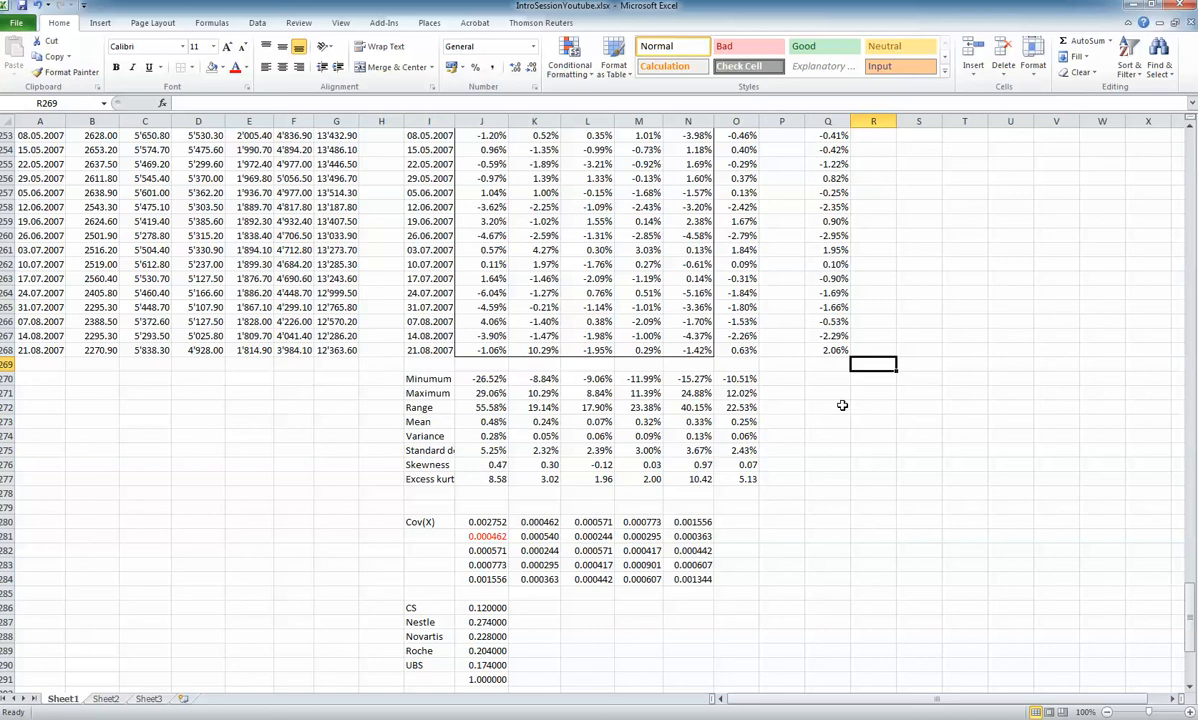
# Copy the SMI mean formula from O273 to Q273 to average the portfolio returns, and check its range
pyautogui.click(745, 421)
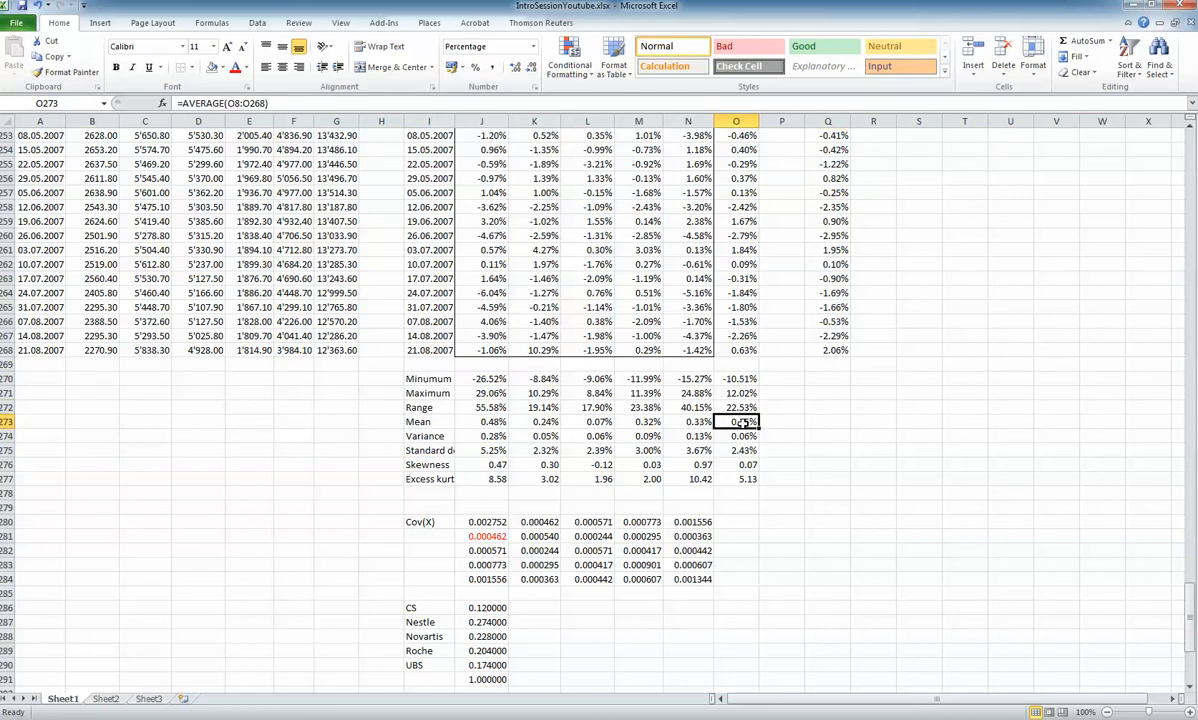
pyautogui.hotkey('ctrl', 'c')
pyautogui.click(842, 421)
pyautogui.hotkey('ctrl', 'v')
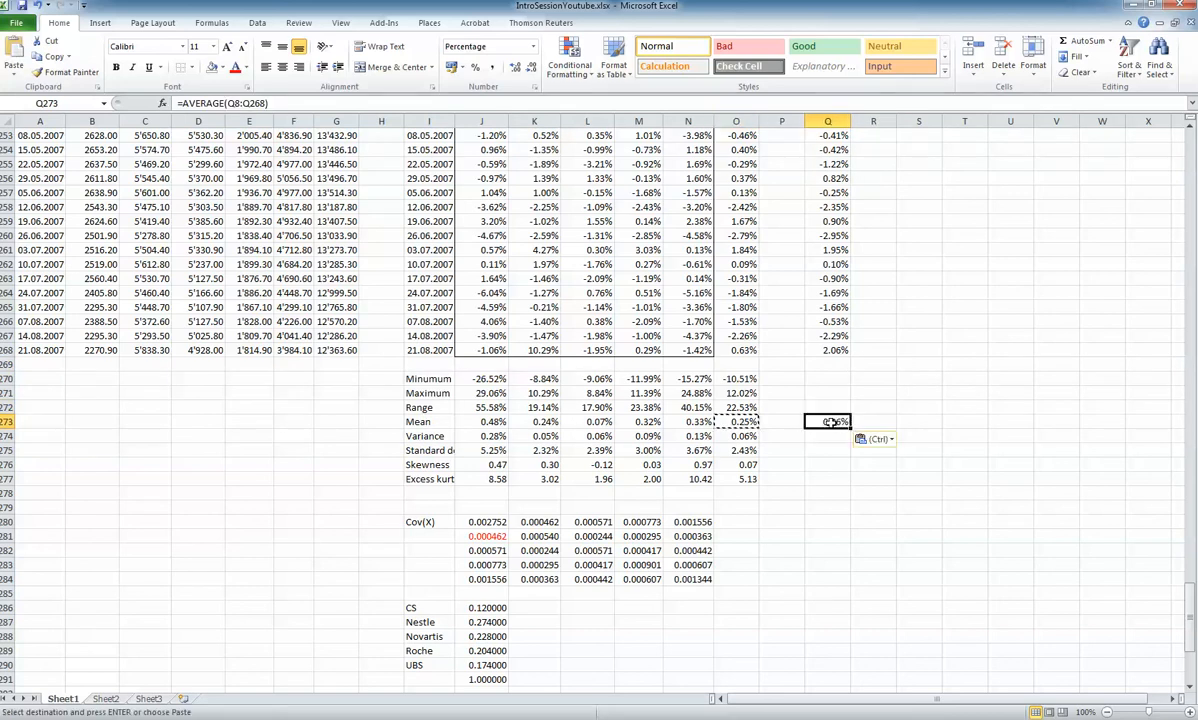
pyautogui.doubleClick(831, 422)
pyautogui.press('Escape')
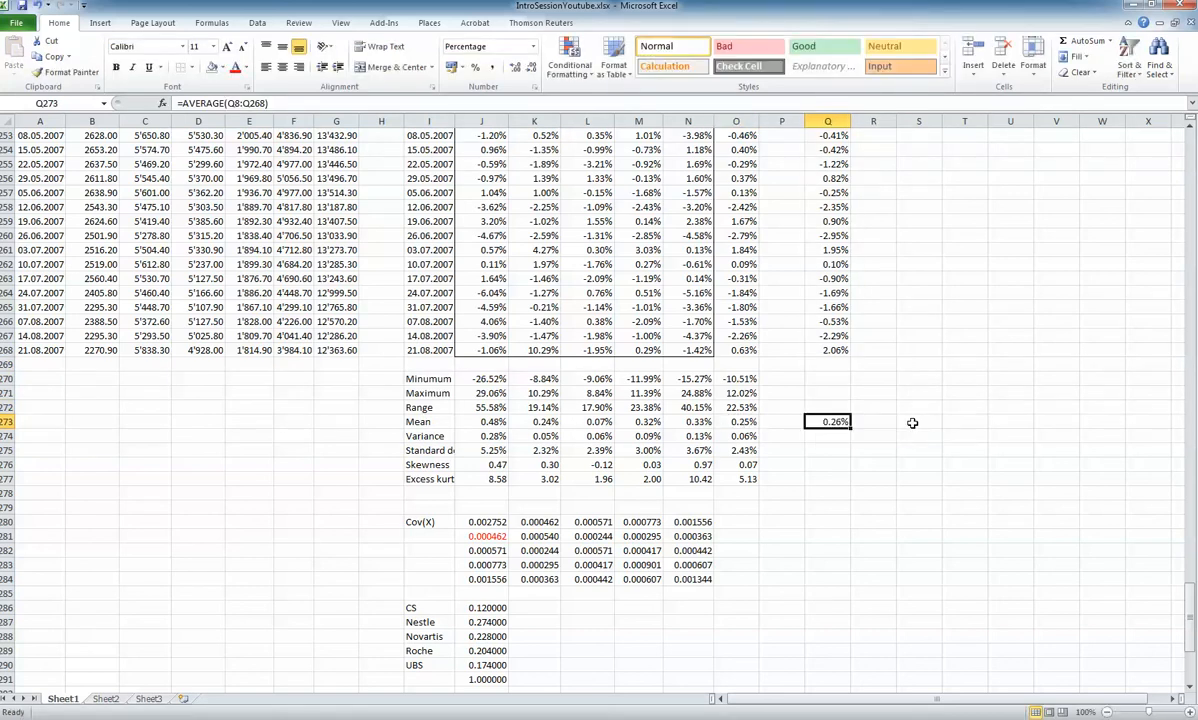
# Copy the SMI variance formula from O274 to Q274 to compute the variance of the portfolio returns
pyautogui.scroll(-3, 912, 423)
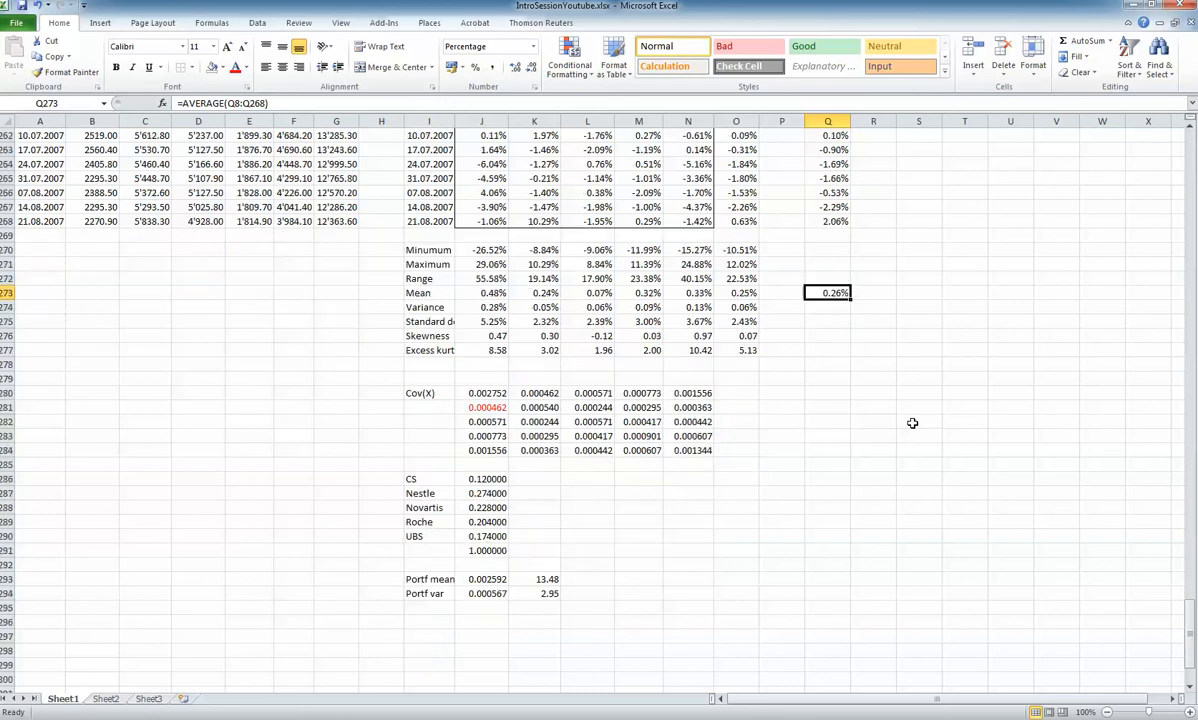
pyautogui.scroll(1, 912, 423)
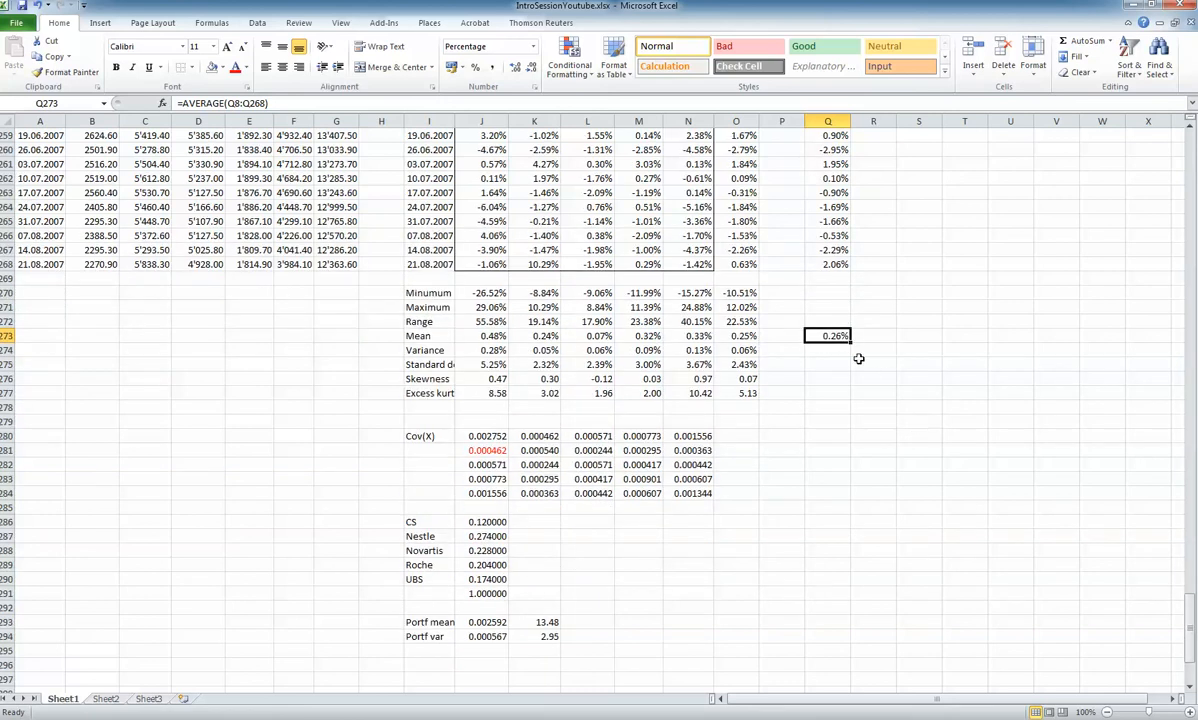
pyautogui.click(745, 350)
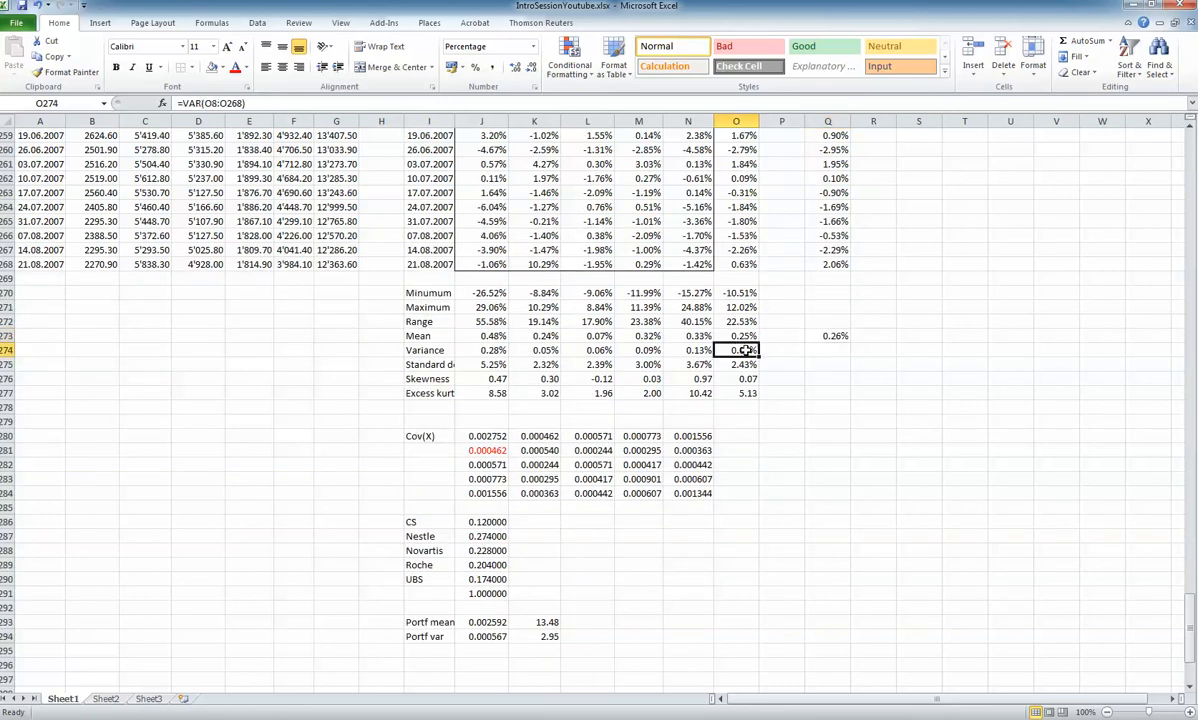
pyautogui.hotkey('ctrl', 'c')
pyautogui.click(835, 352)
pyautogui.hotkey('ctrl', 'v')
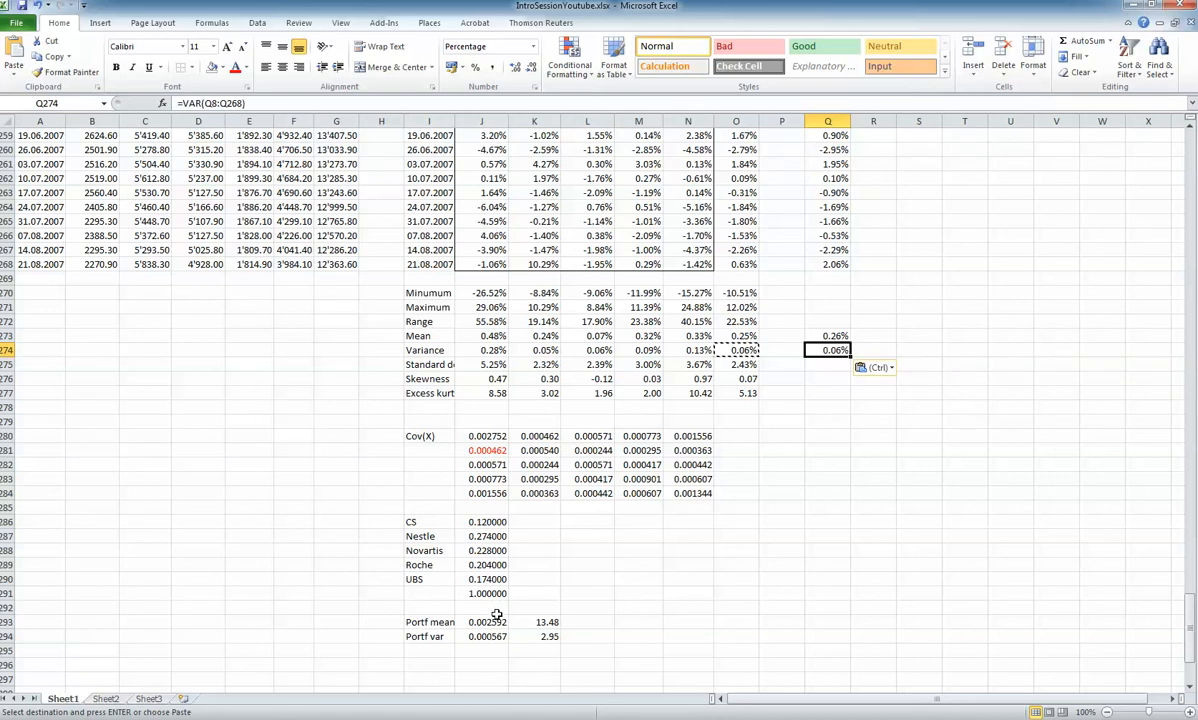
# Copy the number format of the portfolio mean and variance in J293:J294 to Q273:Q274
pyautogui.moveTo(490, 621); pyautogui.dragTo(493, 632)
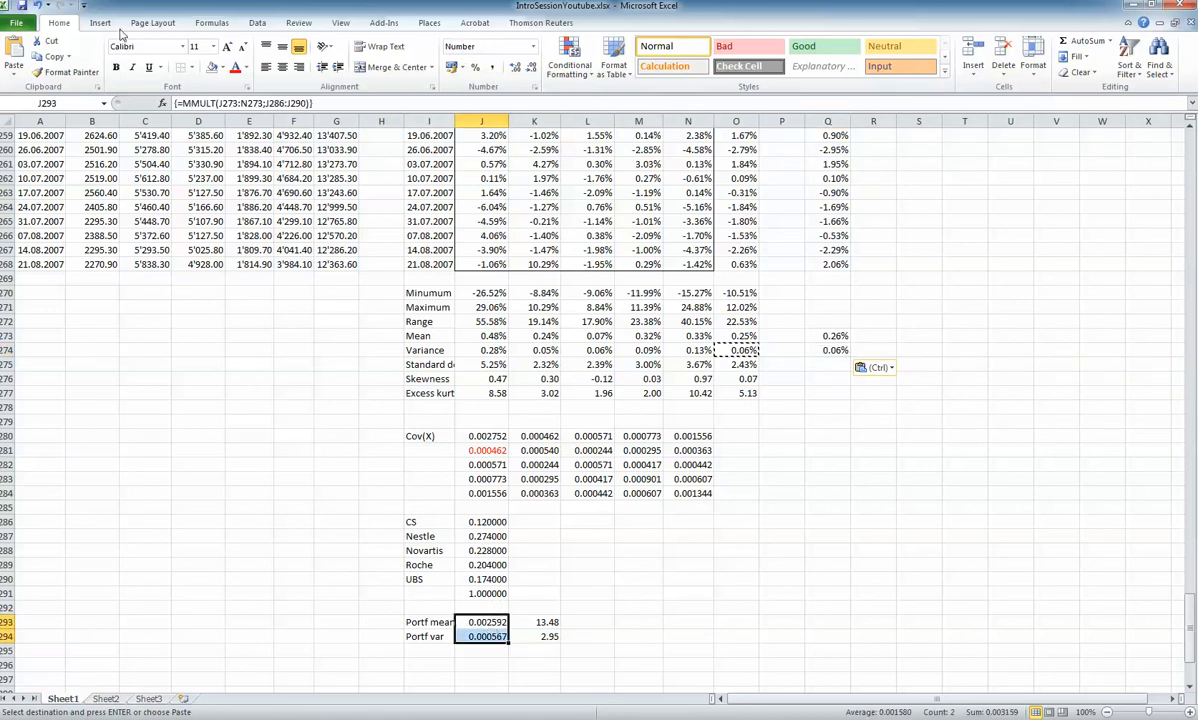
pyautogui.click(66, 72)
pyautogui.click(827, 336)
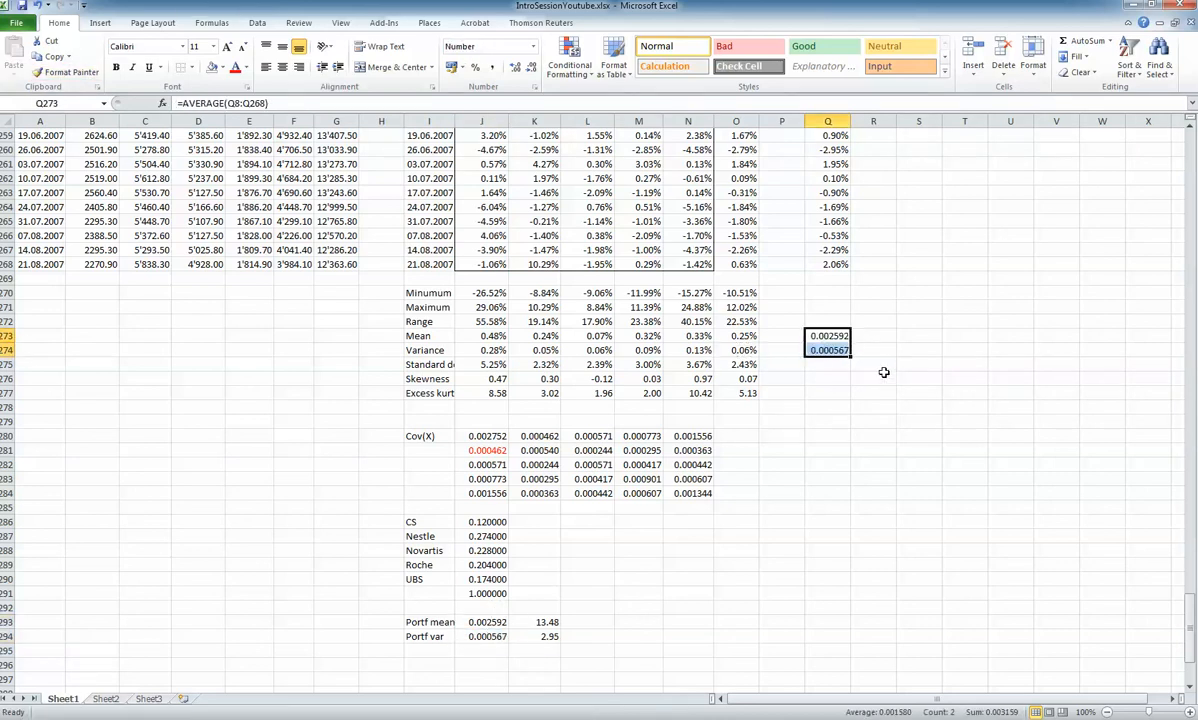